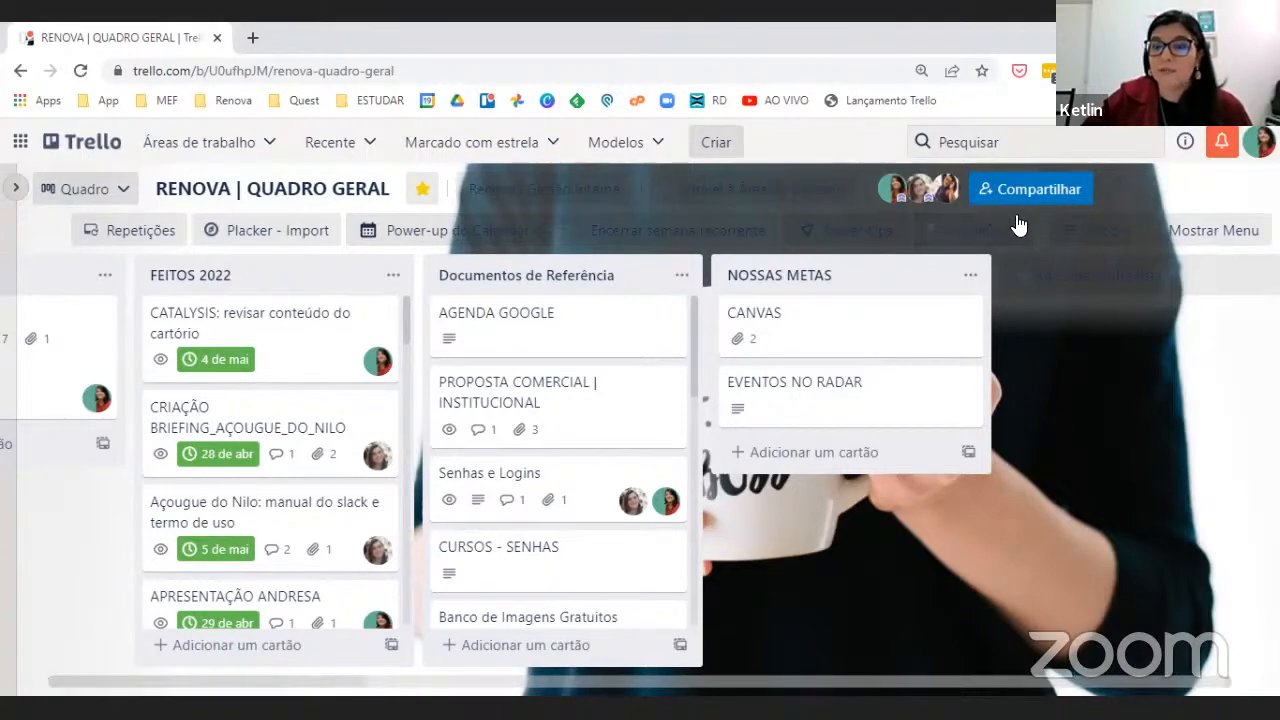
Open the board's automation rules, switch to calendar commands and start a new scheduled command, showing its trigger choices
{"action": "left_click", "coordinate": [963, 238]}
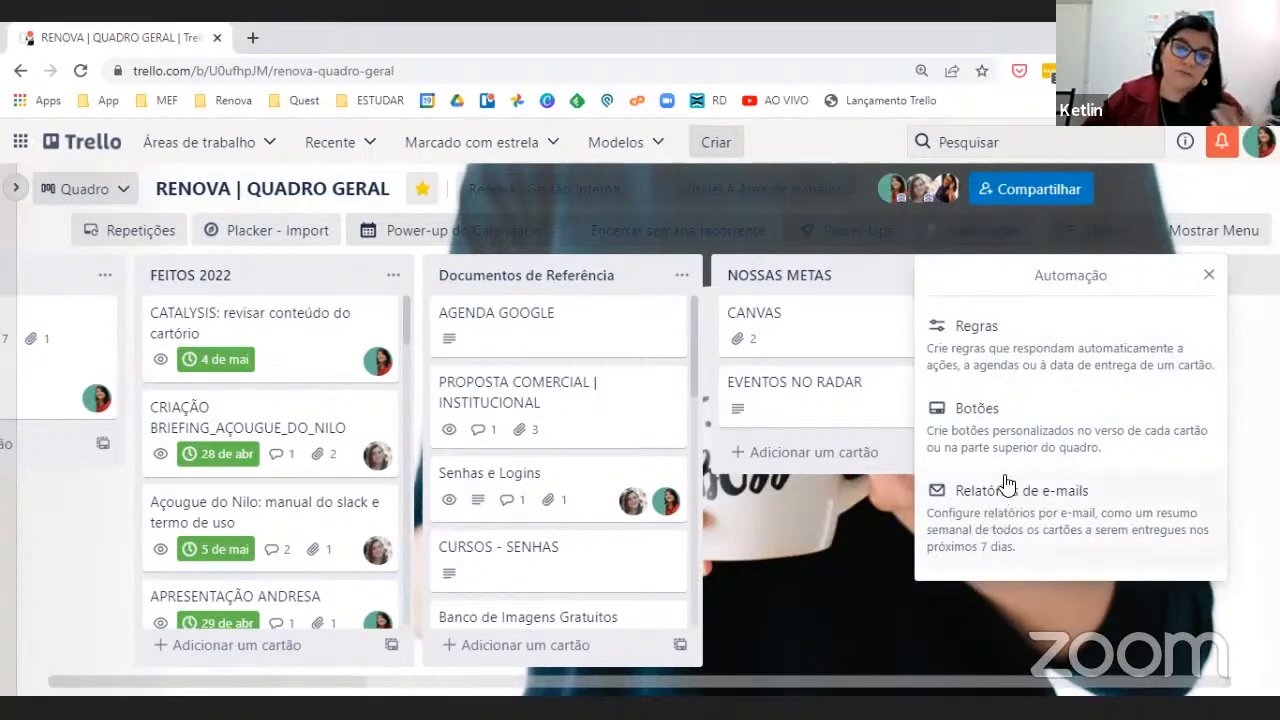
{"action": "left_click", "coordinate": [1015, 348]}
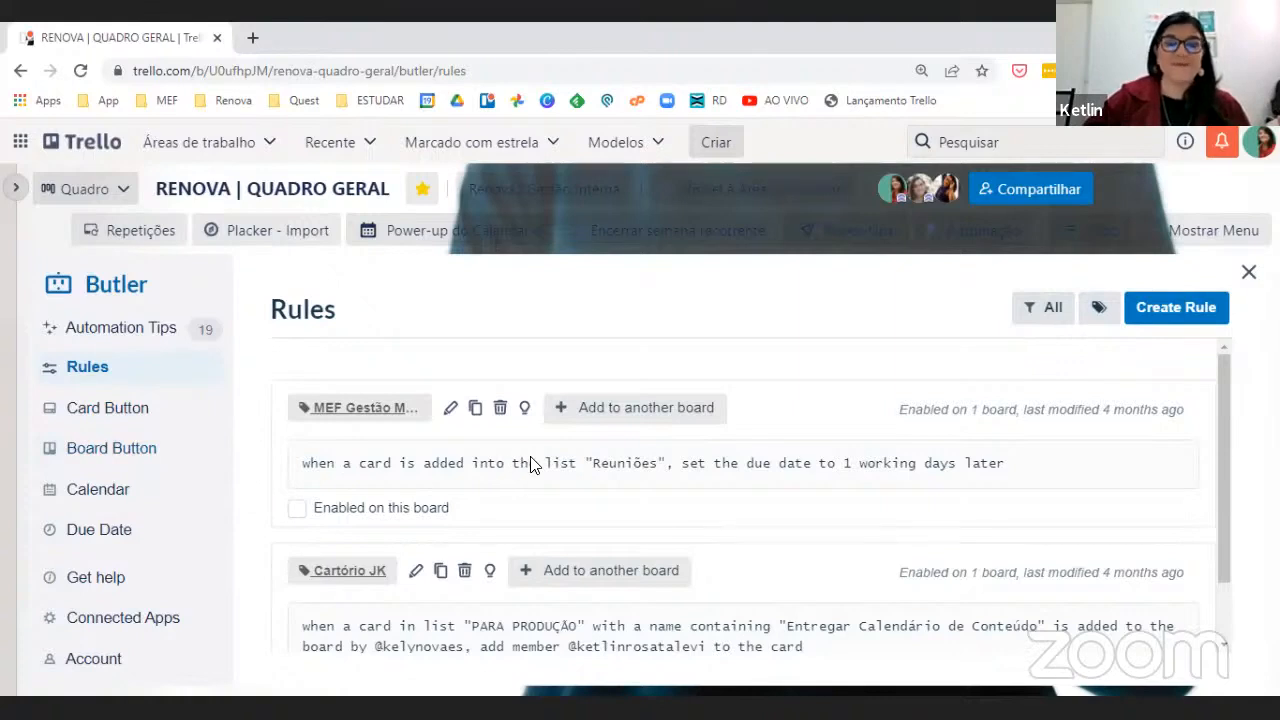
{"action": "left_click", "coordinate": [108, 497]}
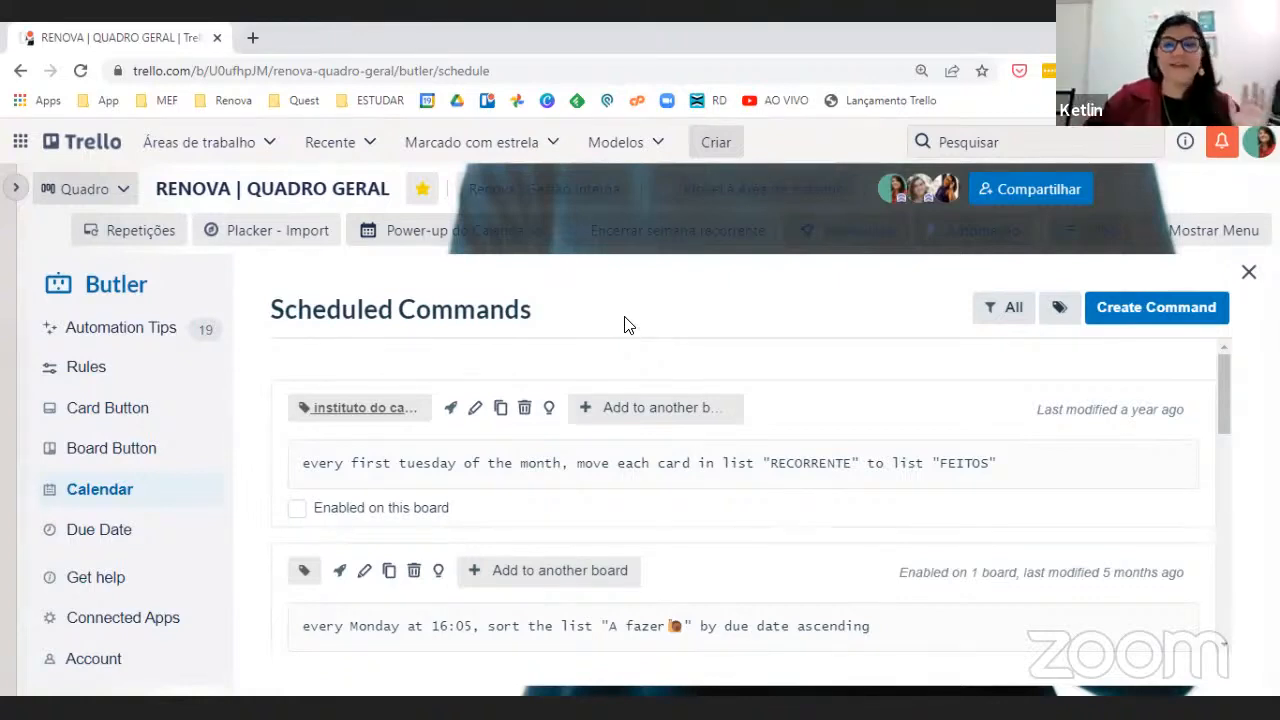
{"action": "left_click", "coordinate": [1142, 308]}
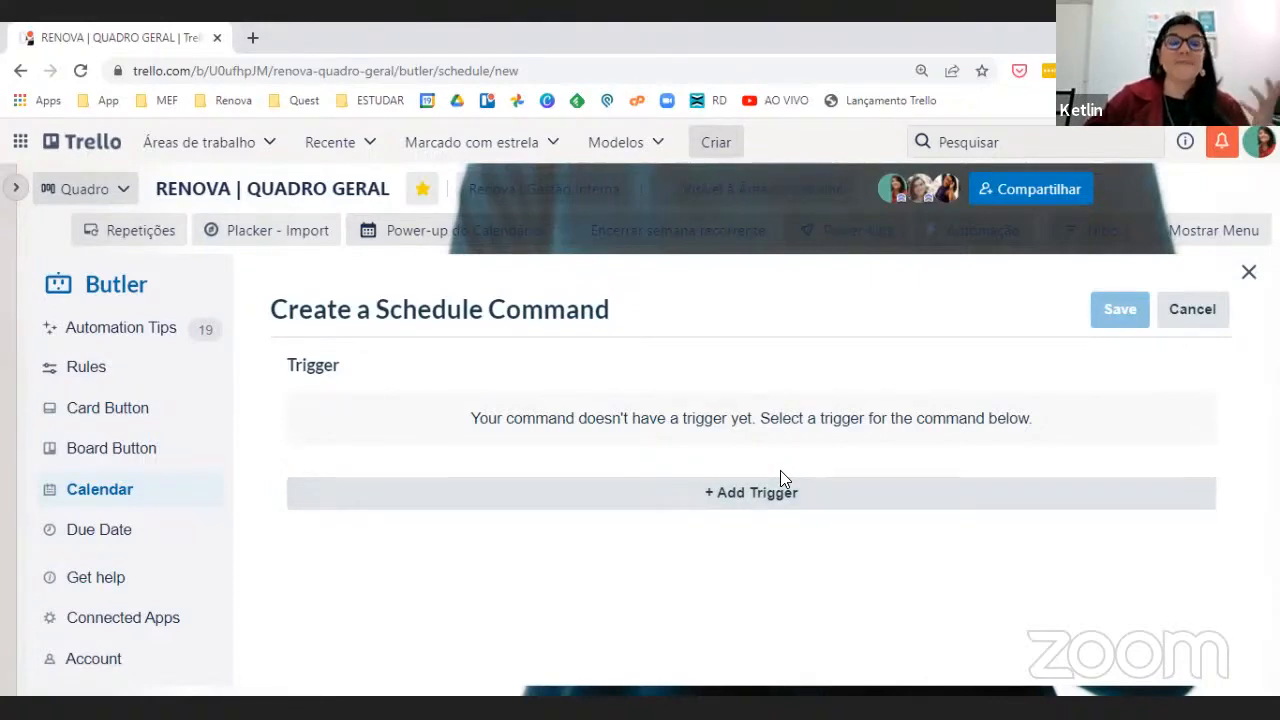
{"action": "left_click", "coordinate": [768, 509]}
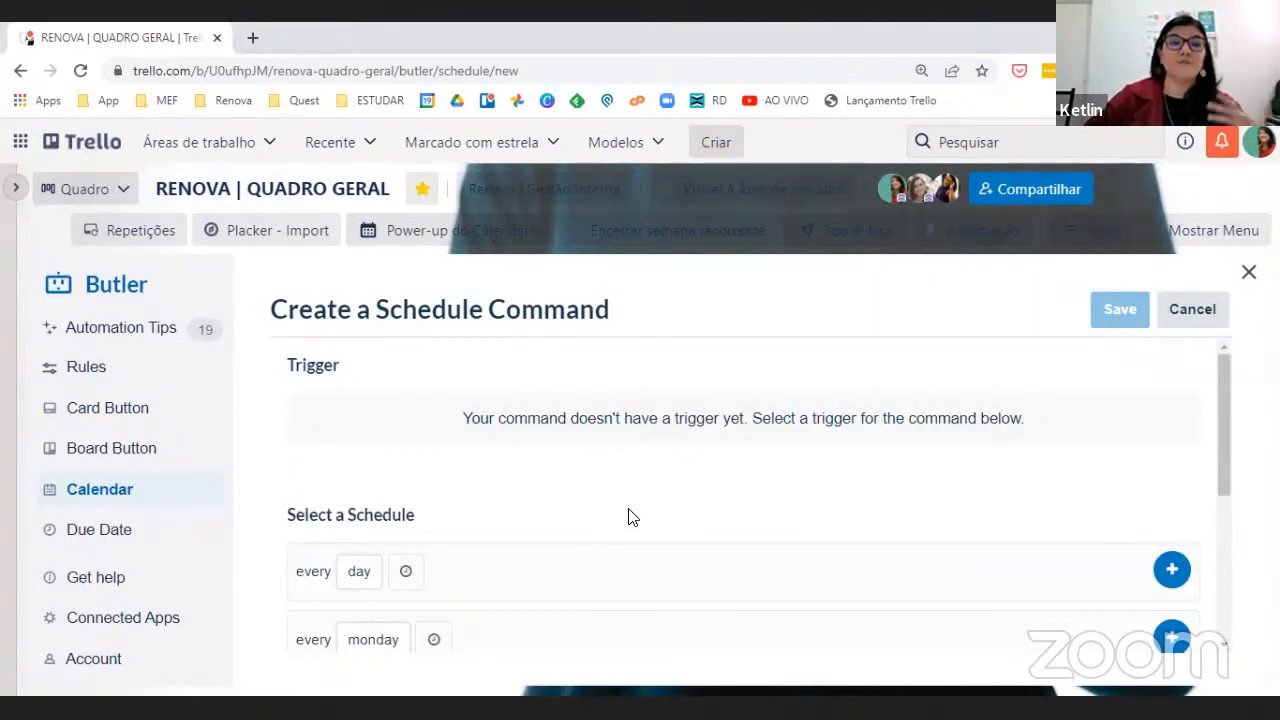
Examine the schedule triggers on offer, including the day and weekday choices for the daily, weekly and monthly options
{"action": "scroll", "coordinate": [630, 515], "scroll_direction": "down", "scroll_amount": 2}
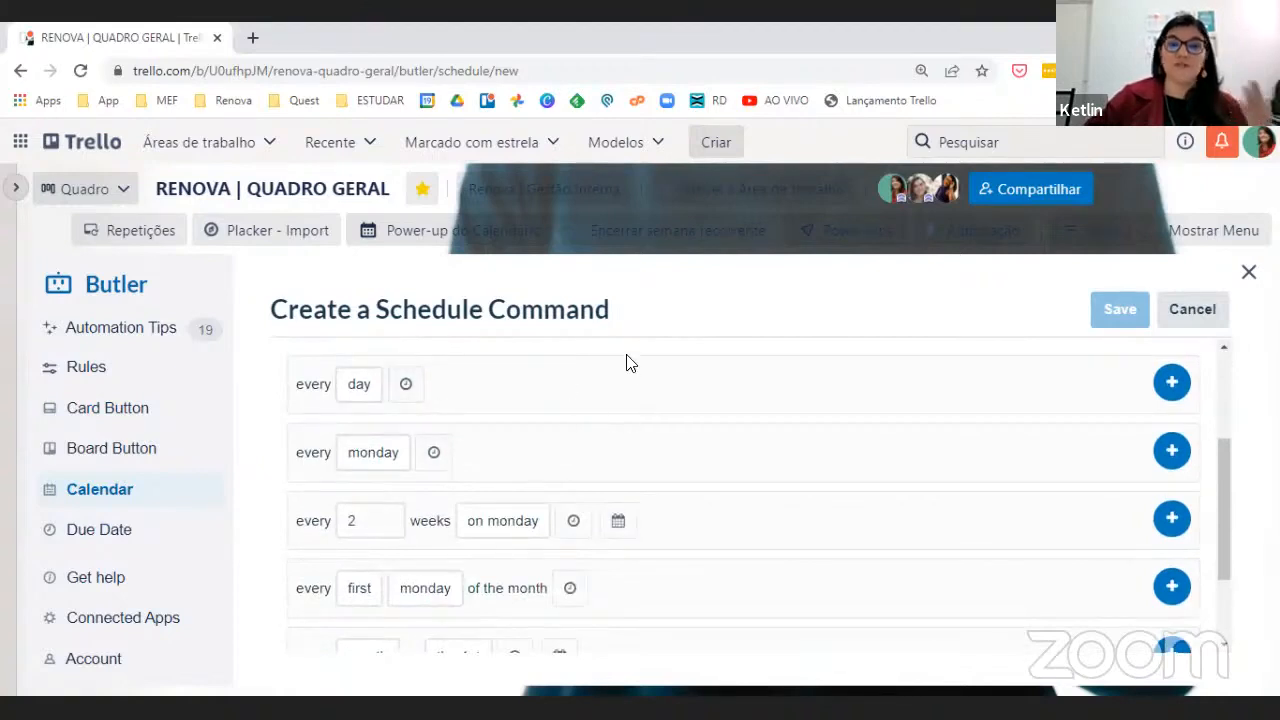
{"action": "left_click", "coordinate": [366, 388]}
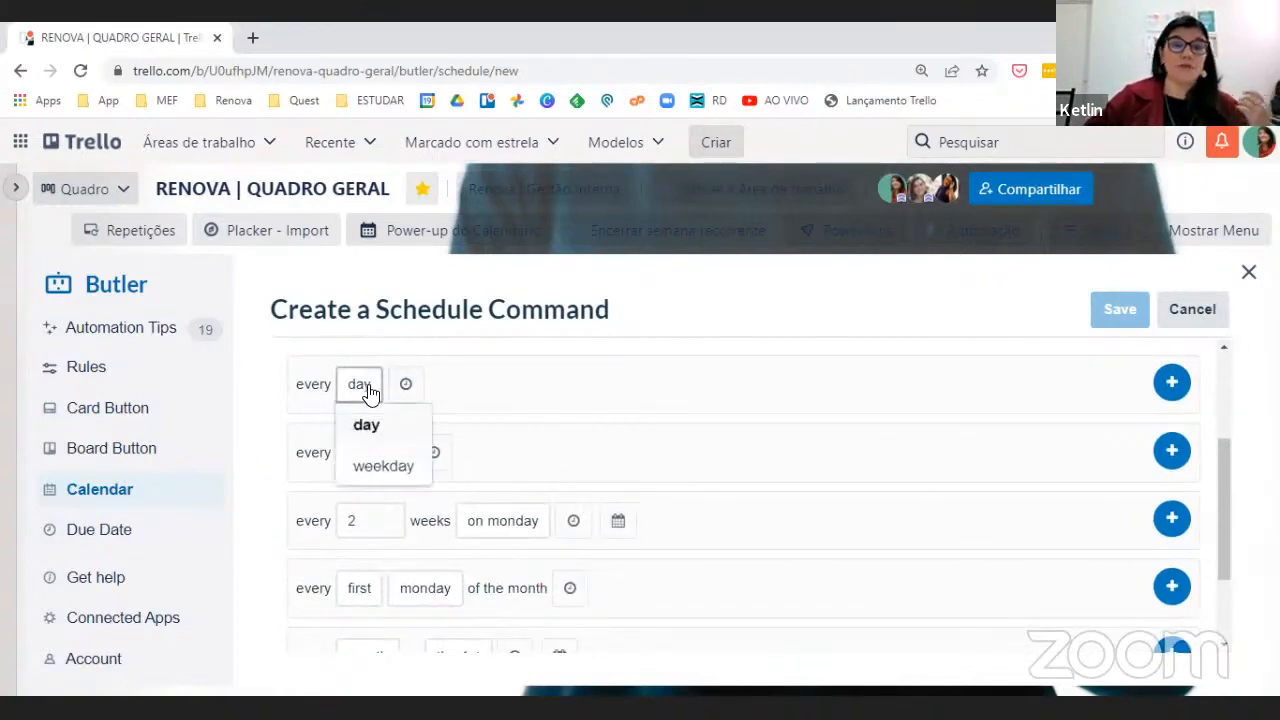
{"action": "left_click", "coordinate": [368, 388]}
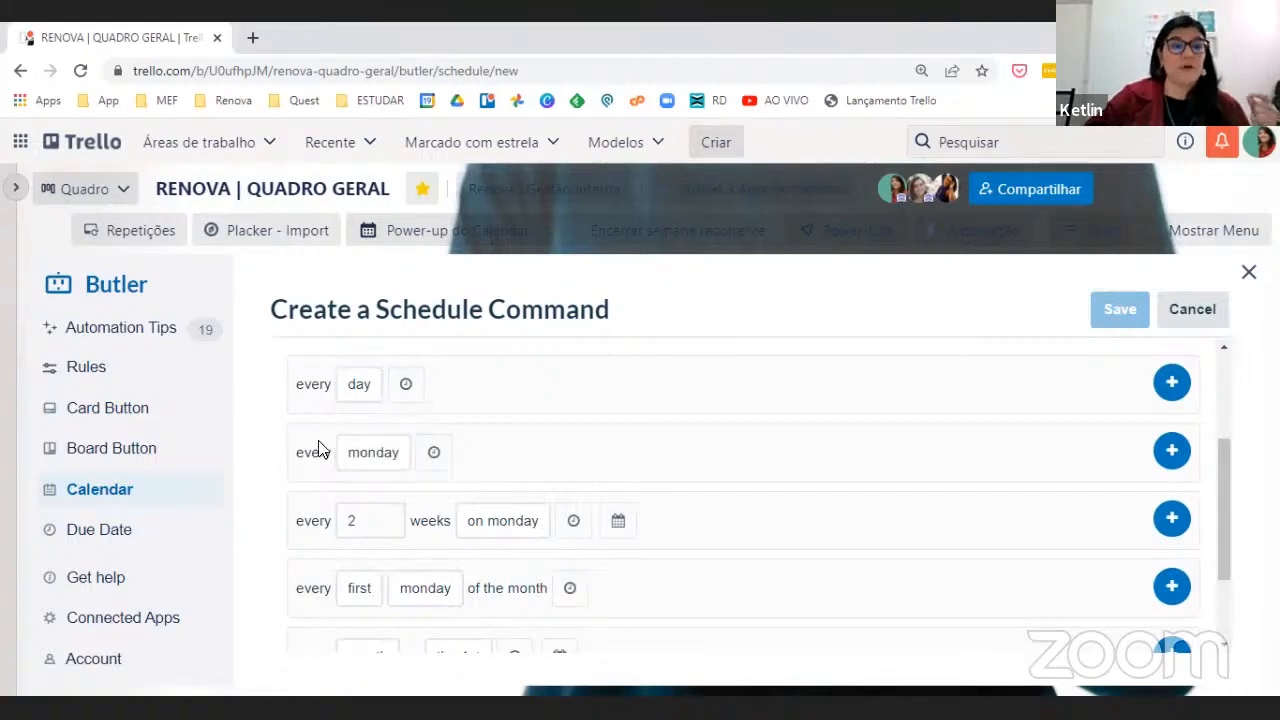
{"action": "left_click", "coordinate": [366, 451]}
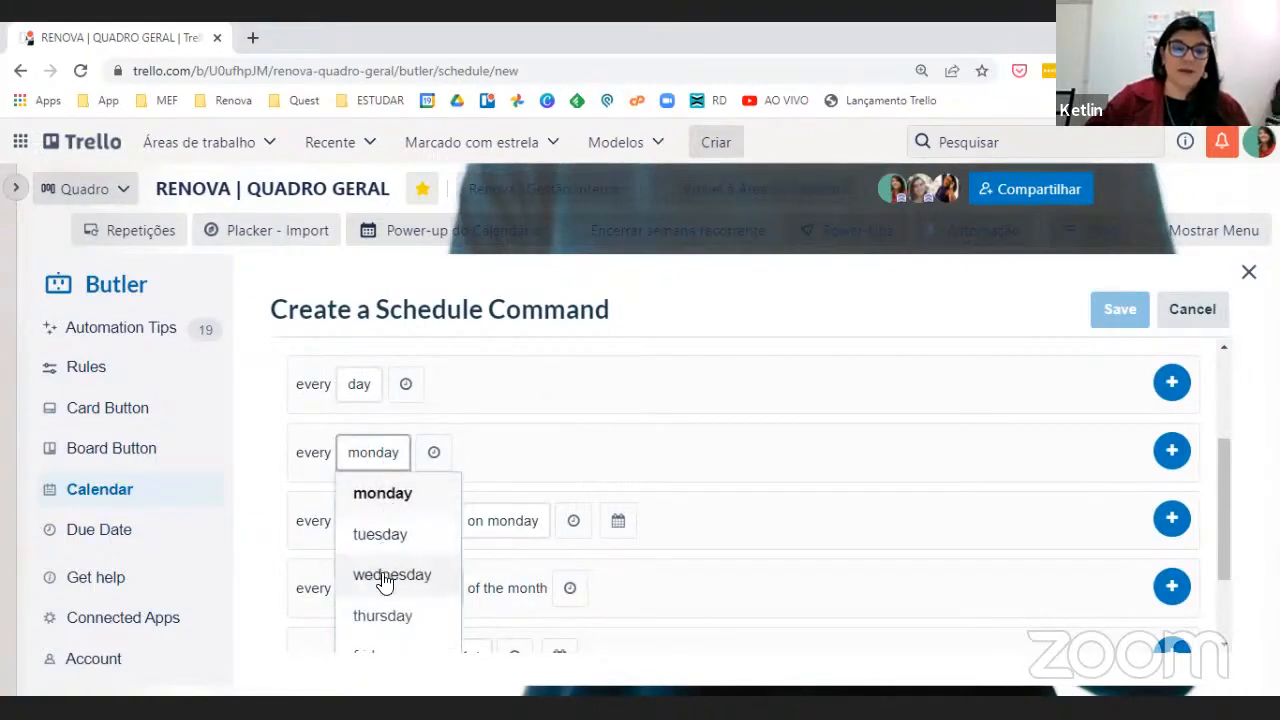
{"action": "left_click", "coordinate": [576, 377]}
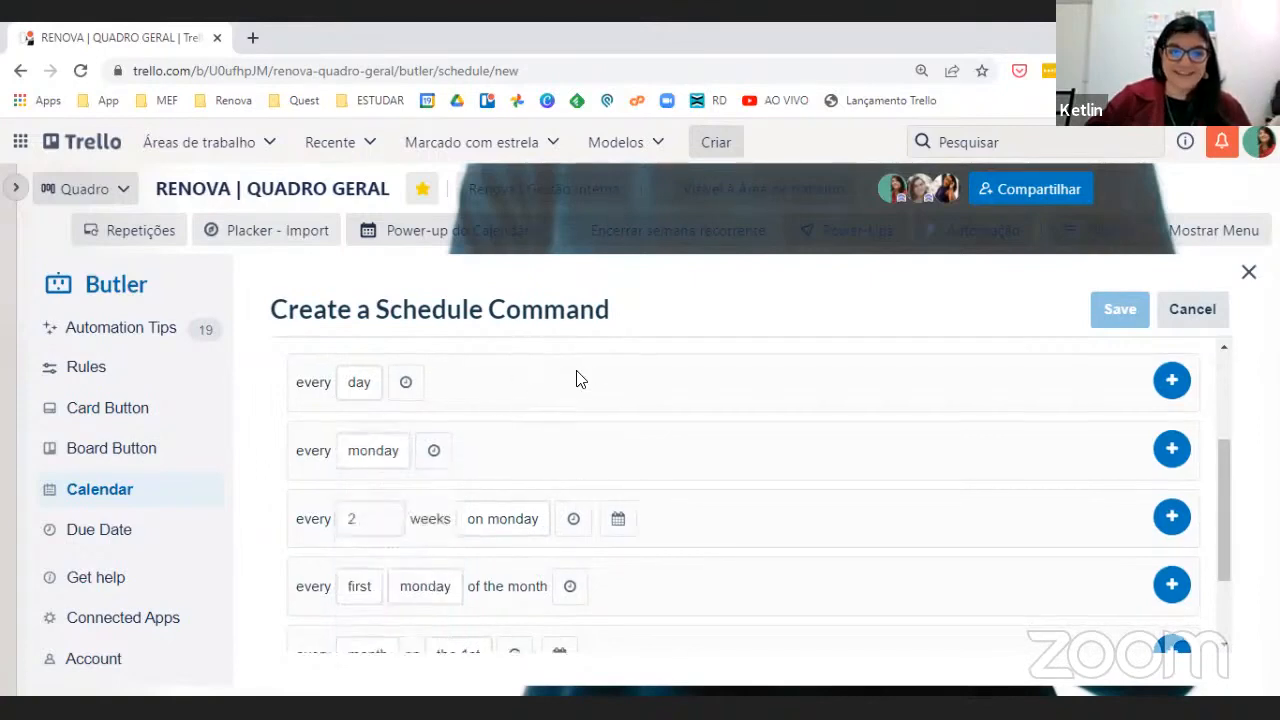
{"action": "scroll", "coordinate": [577, 377], "scroll_direction": "down", "scroll_amount": 1}
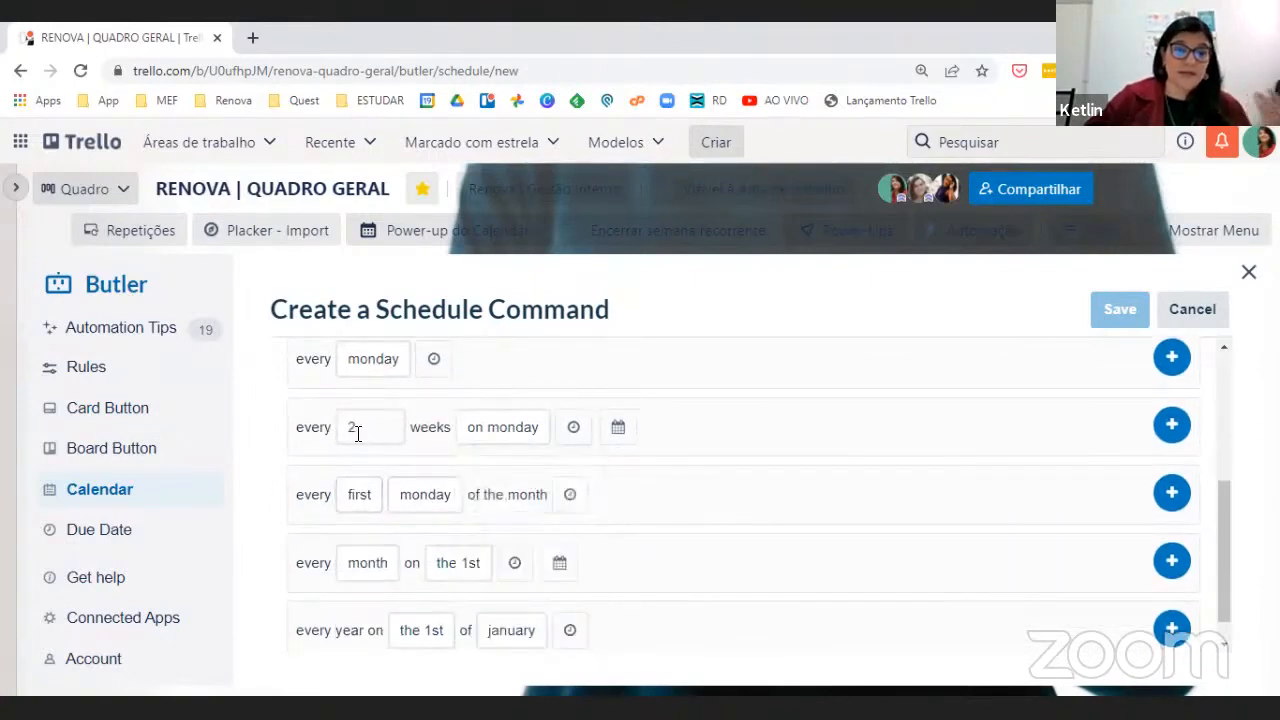
{"action": "scroll", "coordinate": [341, 511], "scroll_direction": "down", "scroll_amount": 1}
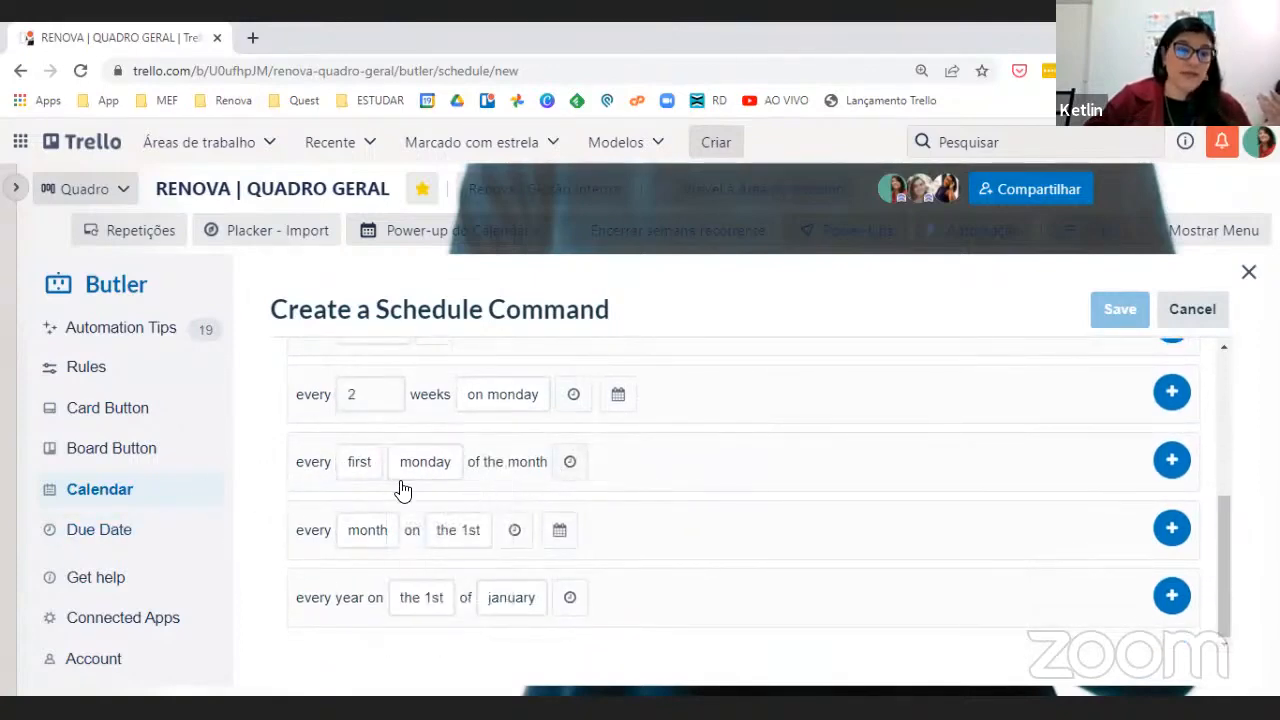
{"action": "mouse_move", "coordinate": [412, 466]}
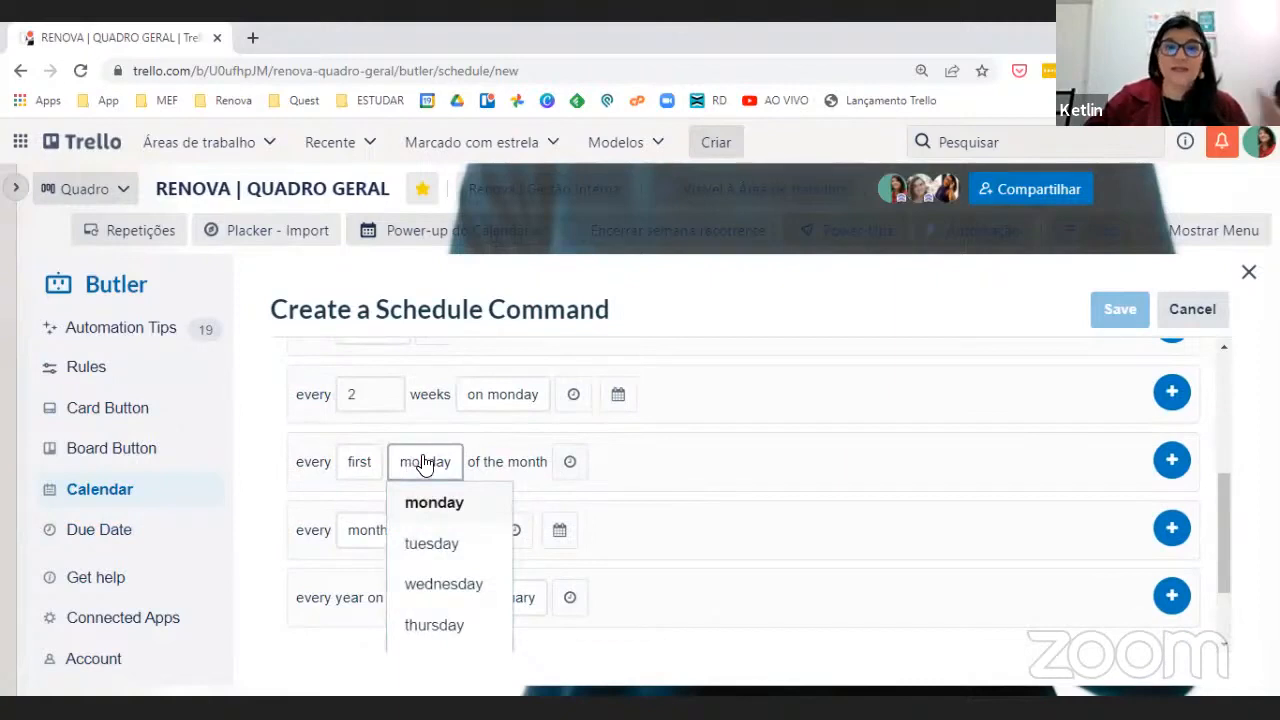
{"action": "scroll", "coordinate": [572, 537], "scroll_direction": "up", "scroll_amount": 1}
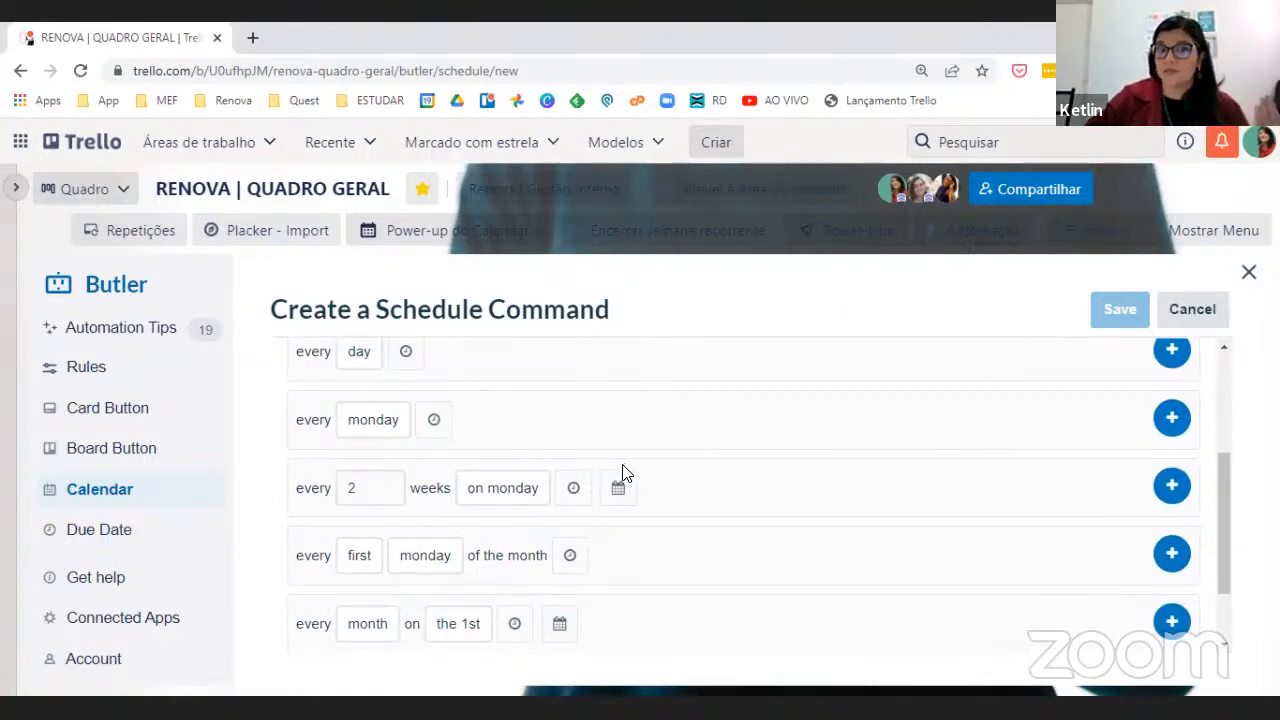
{"action": "scroll", "coordinate": [622, 472], "scroll_direction": "down", "scroll_amount": 1}
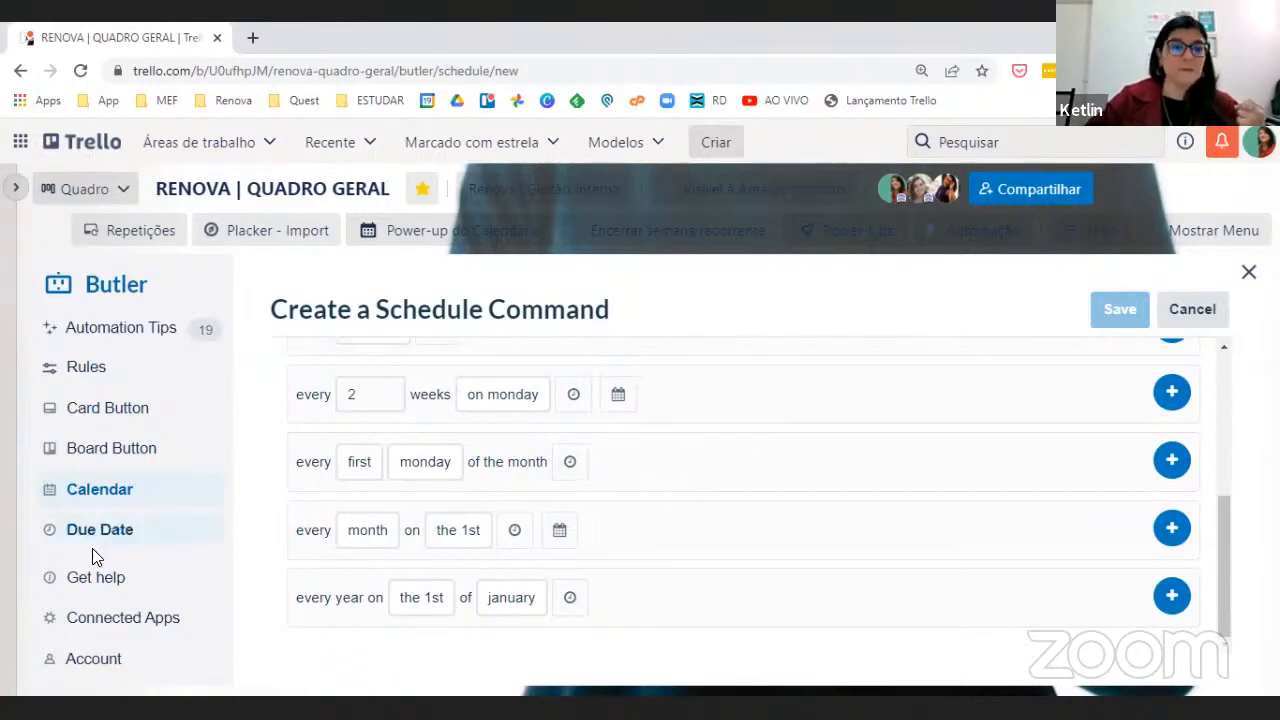
Set the every-month schedule trigger to run on the 20th
{"action": "left_click", "coordinate": [372, 540]}
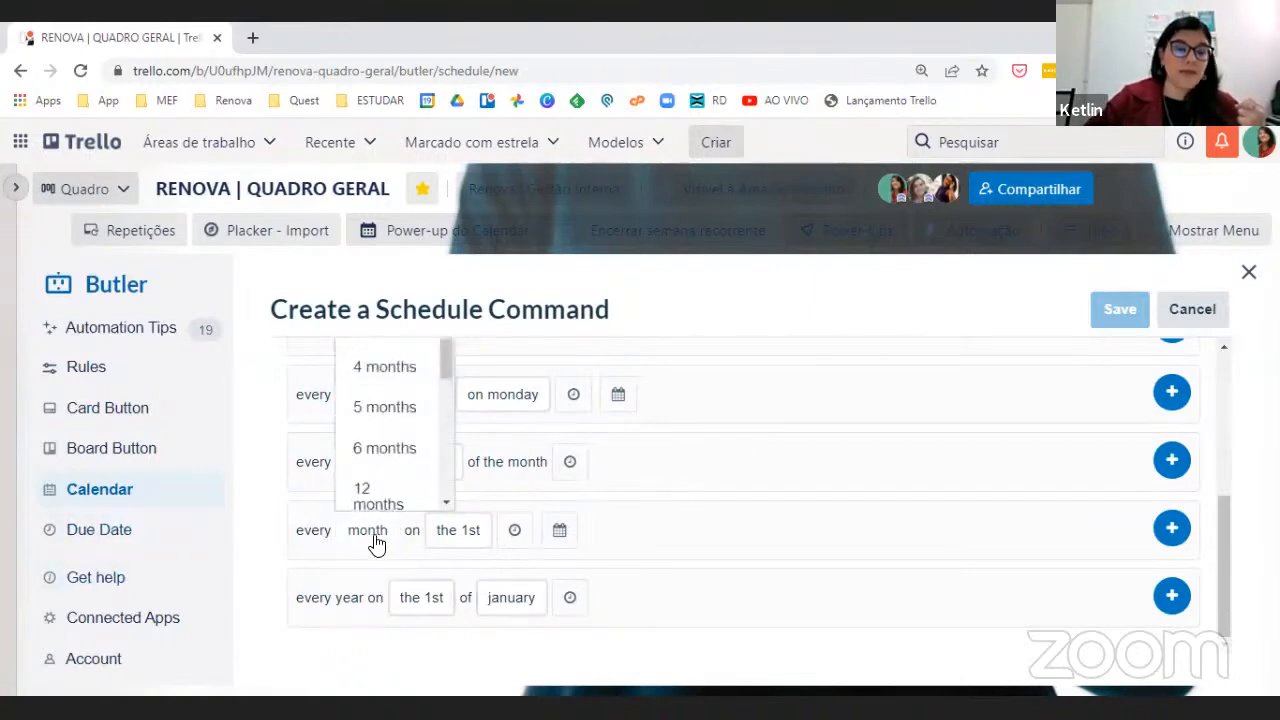
{"action": "left_click", "coordinate": [478, 538]}
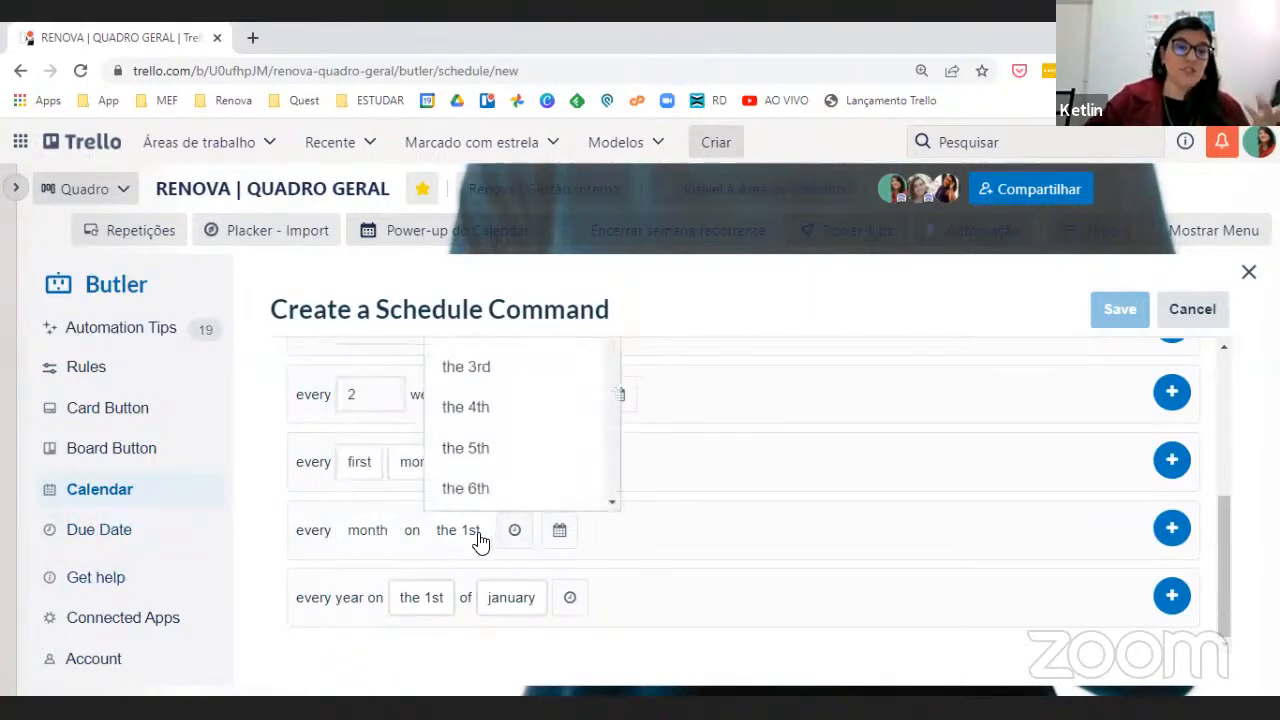
{"action": "scroll", "coordinate": [500, 465], "scroll_direction": "down", "scroll_amount": 5}
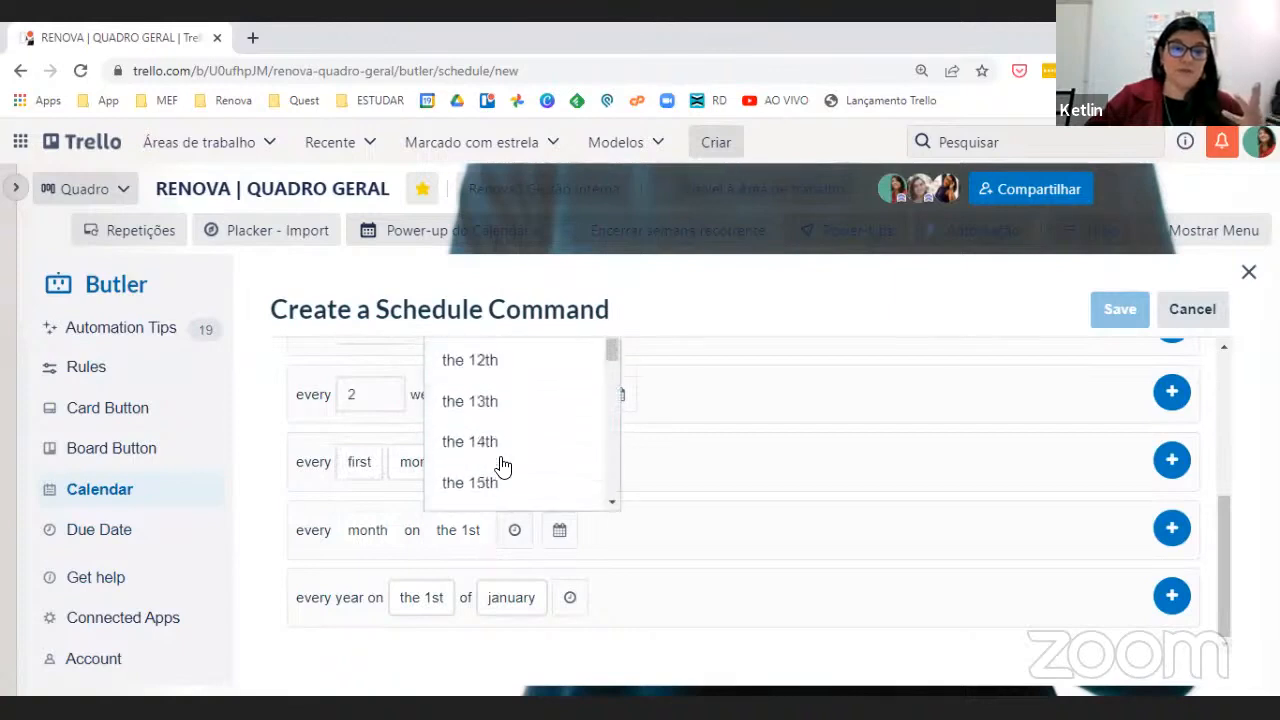
{"action": "scroll", "coordinate": [508, 450], "scroll_direction": "down", "scroll_amount": 3}
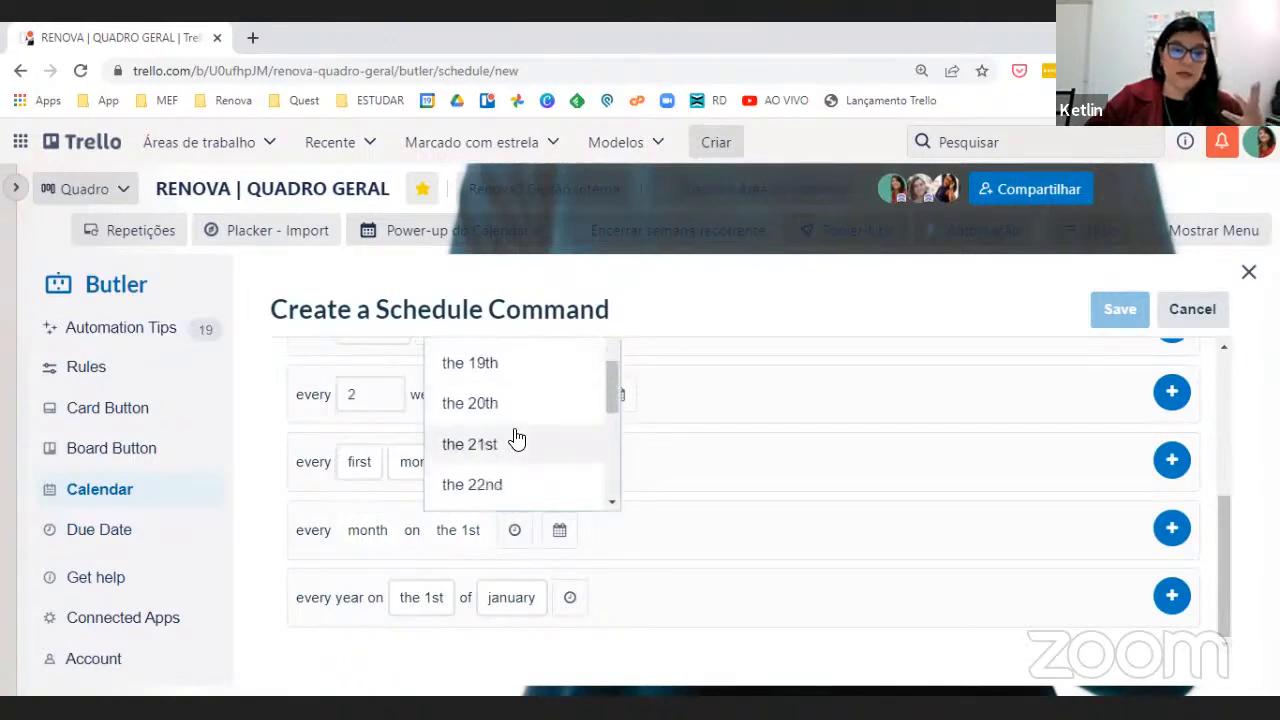
{"action": "left_click", "coordinate": [470, 403]}
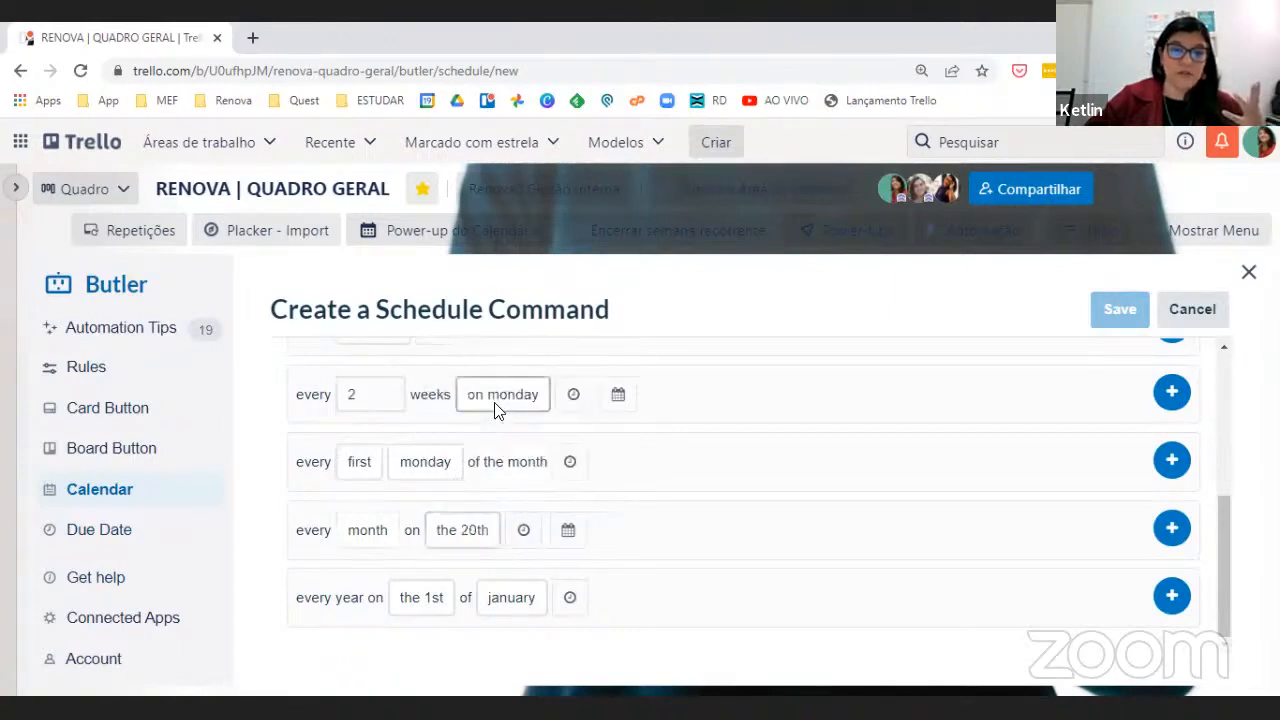
{"action": "left_click", "coordinate": [466, 528]}
Give the monthly trigger a time of 6:00 am and add it to the scheduled command
{"action": "left_click", "coordinate": [514, 541]}
{"action": "left_click", "coordinate": [521, 538]}
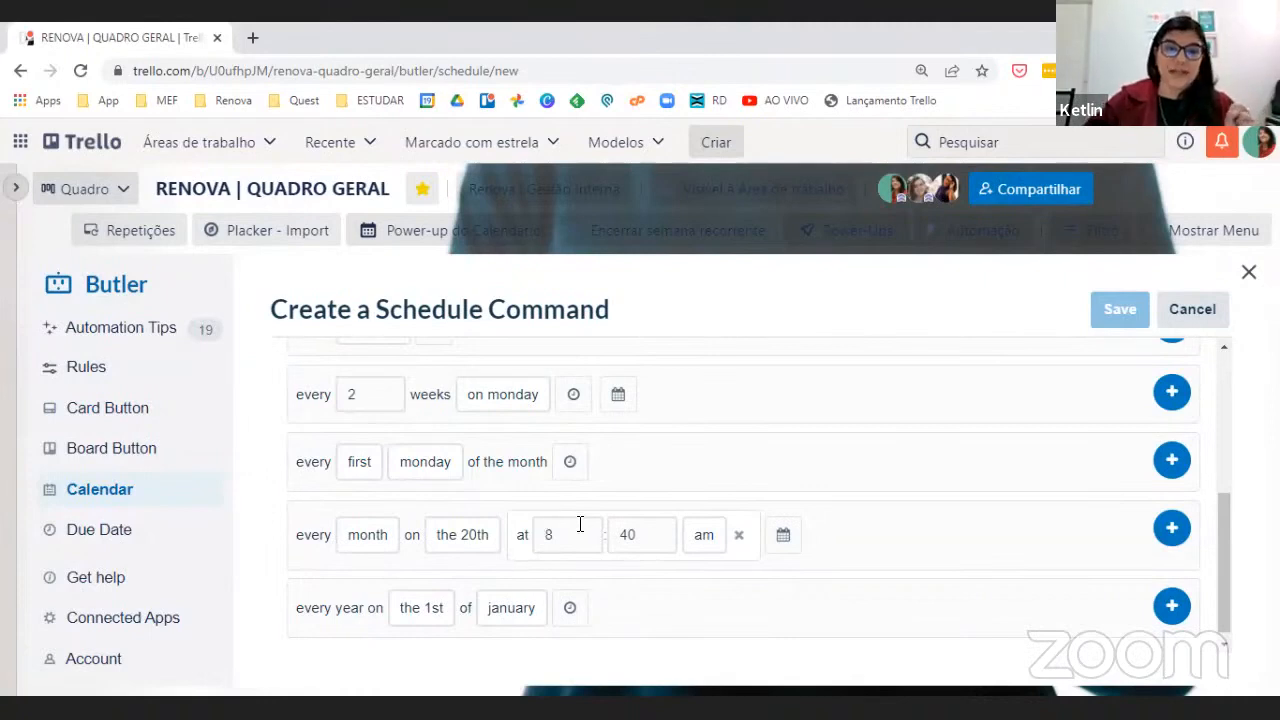
{"action": "double_click", "coordinate": [568, 532]}
{"action": "key", "text": "BackSpace"}
{"action": "type", "text": "6"}
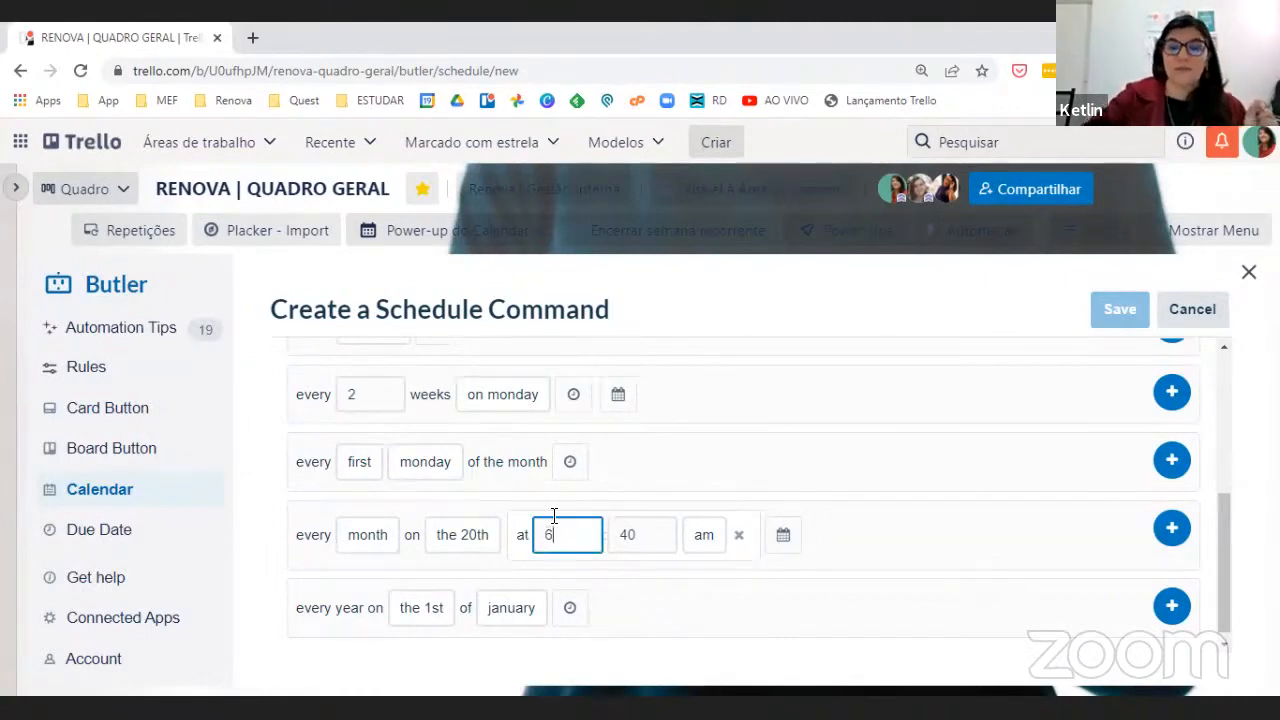
{"action": "double_click", "coordinate": [643, 534]}
{"action": "type", "text": "00"}
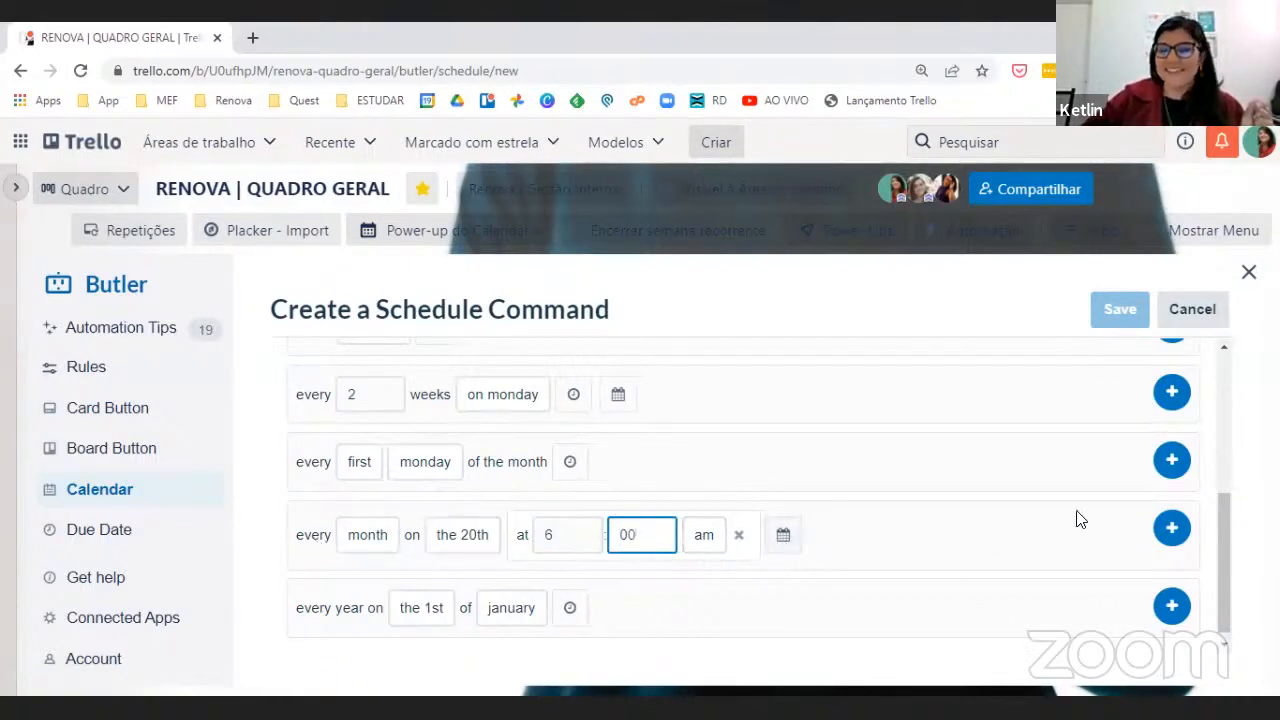
{"action": "left_click", "coordinate": [1153, 530]}
{"action": "scroll", "coordinate": [549, 548], "scroll_direction": "up", "scroll_amount": 3}
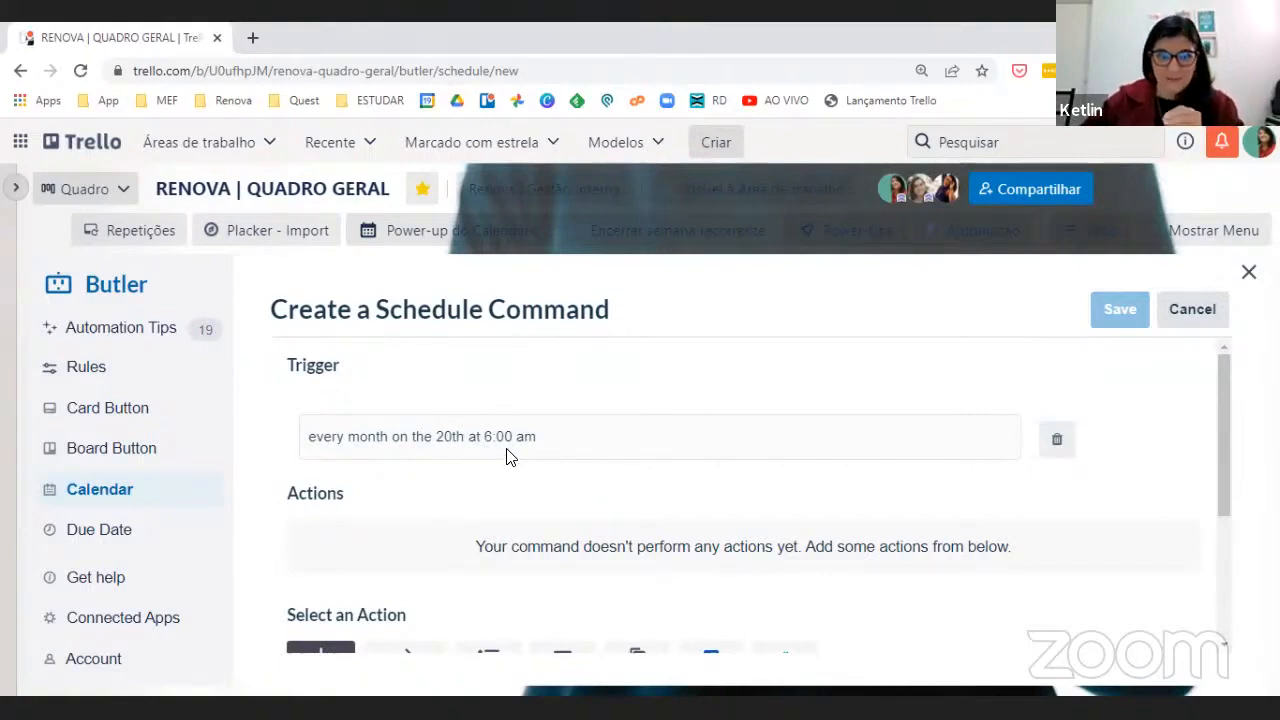
Set the Add Card action to create a new card titled "GERAR NFE E BOLETOS"
{"action": "scroll", "coordinate": [510, 450], "scroll_direction": "down", "scroll_amount": 3}
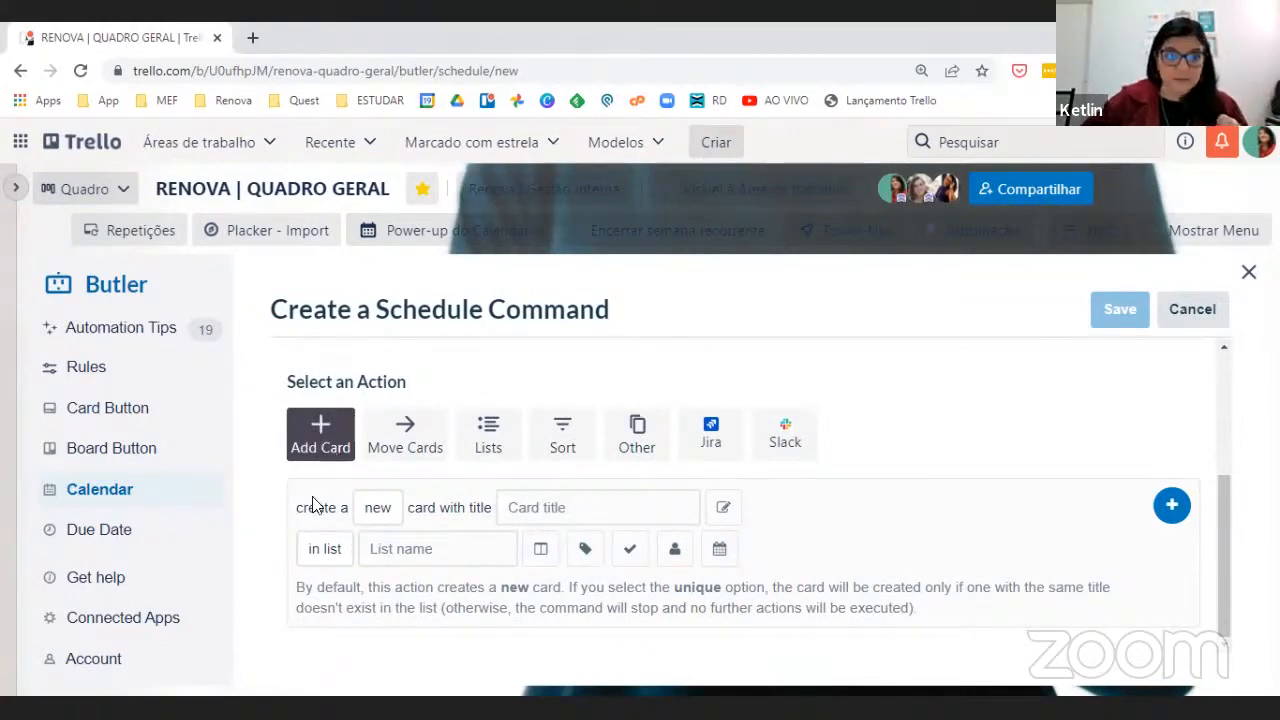
{"action": "left_click", "coordinate": [376, 512]}
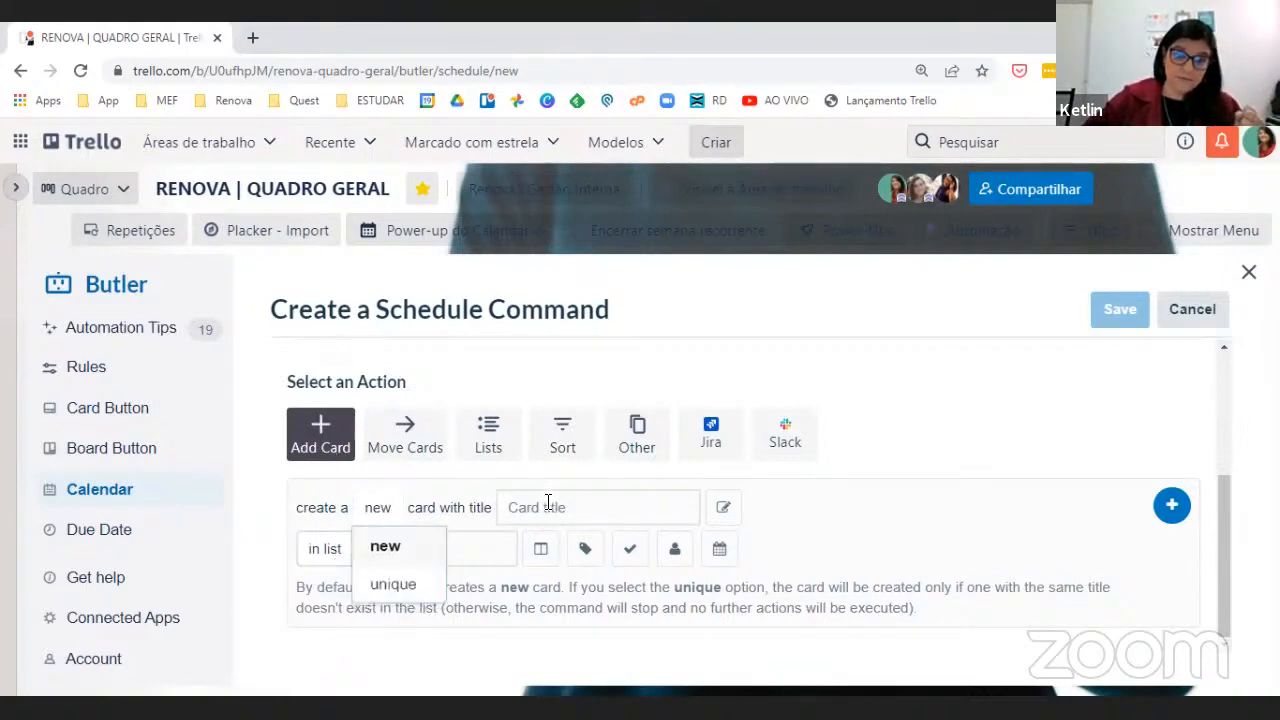
{"action": "left_click", "coordinate": [383, 550]}
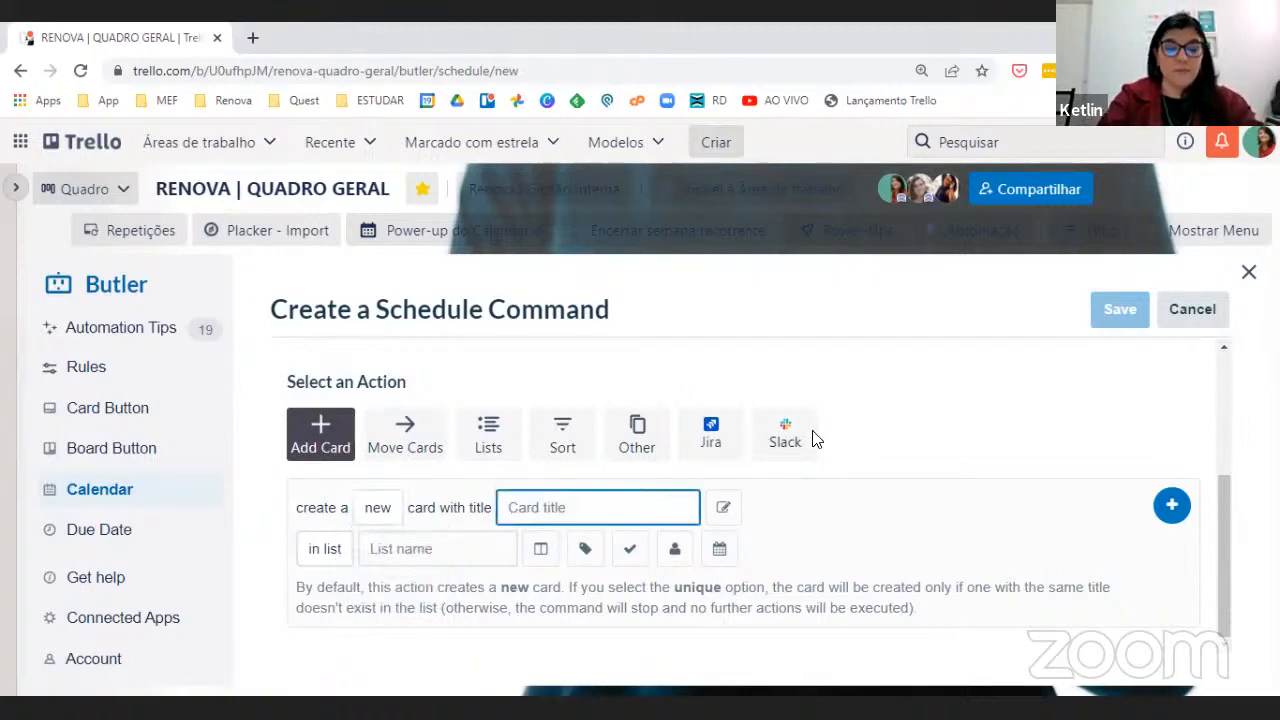
{"action": "type", "text": "GERAR NFE"}
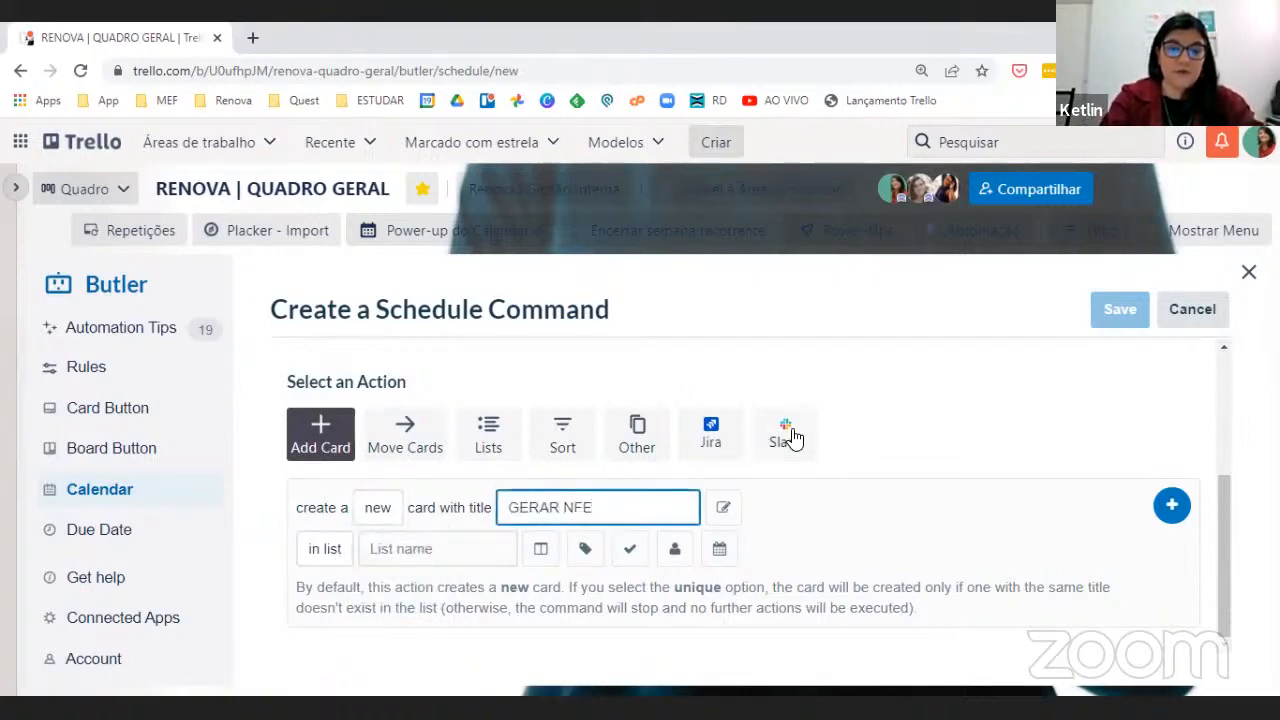
{"action": "type", "text": " E BOLETOS"}
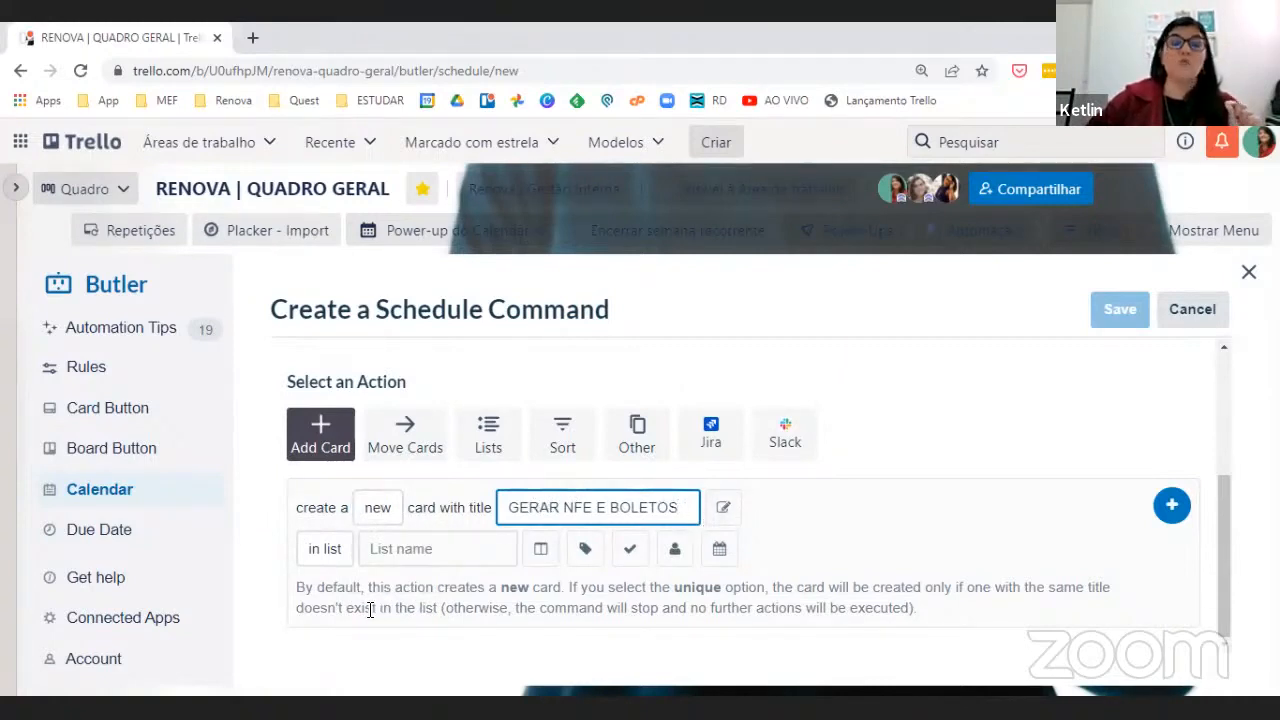
Choose A FAZER as the list in which the card is created, keeping the "in list" placement
{"action": "left_click", "coordinate": [325, 548]}
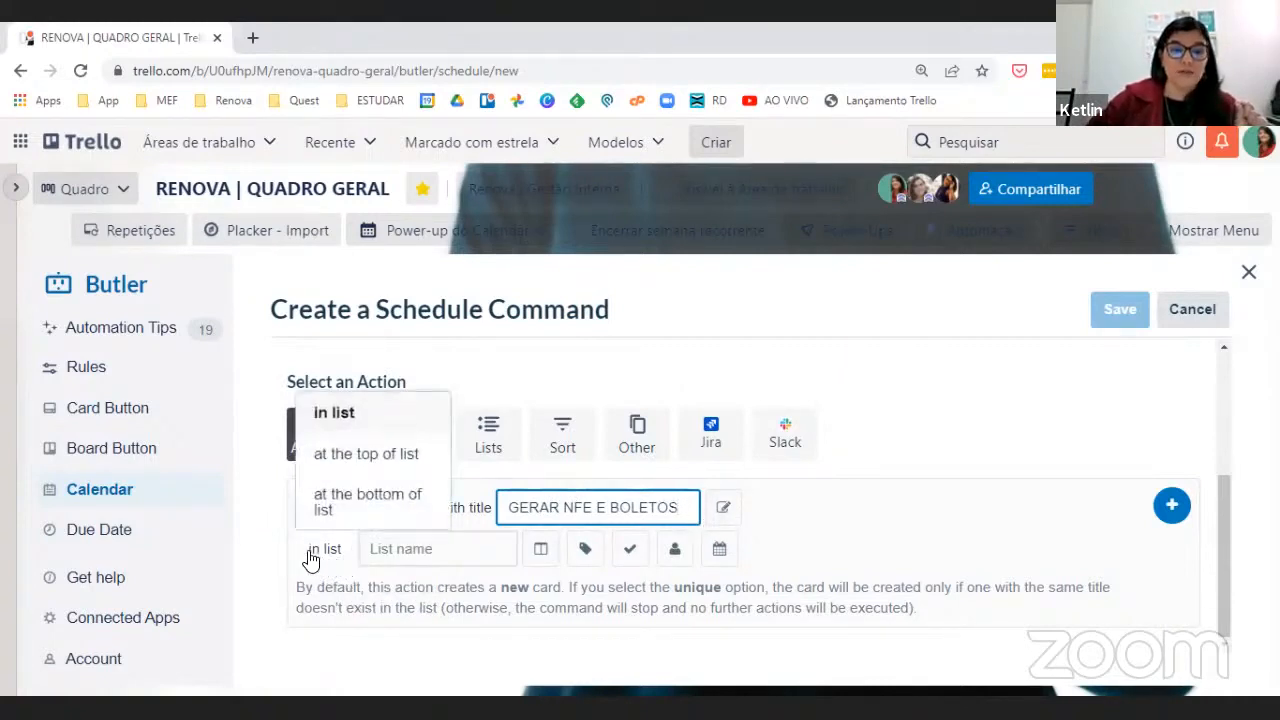
{"action": "left_click", "coordinate": [393, 543]}
{"action": "left_click", "coordinate": [429, 545]}
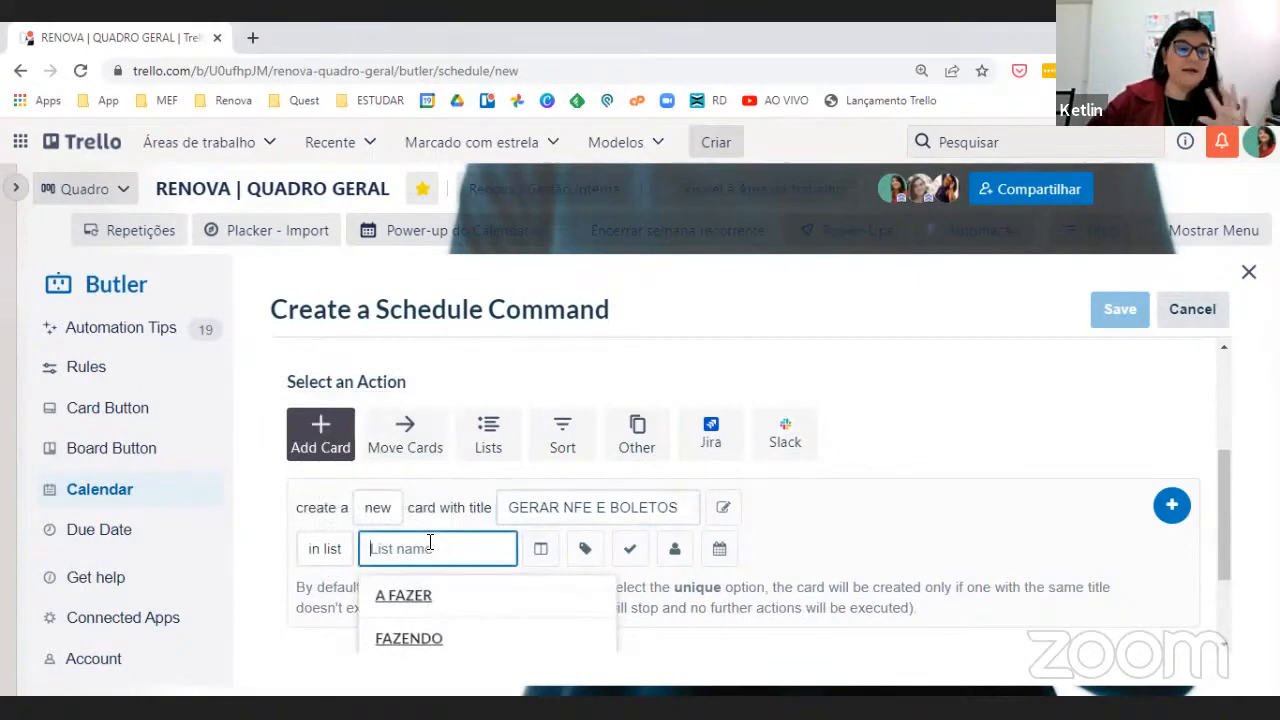
{"action": "scroll", "coordinate": [460, 525], "scroll_direction": "down", "scroll_amount": 1}
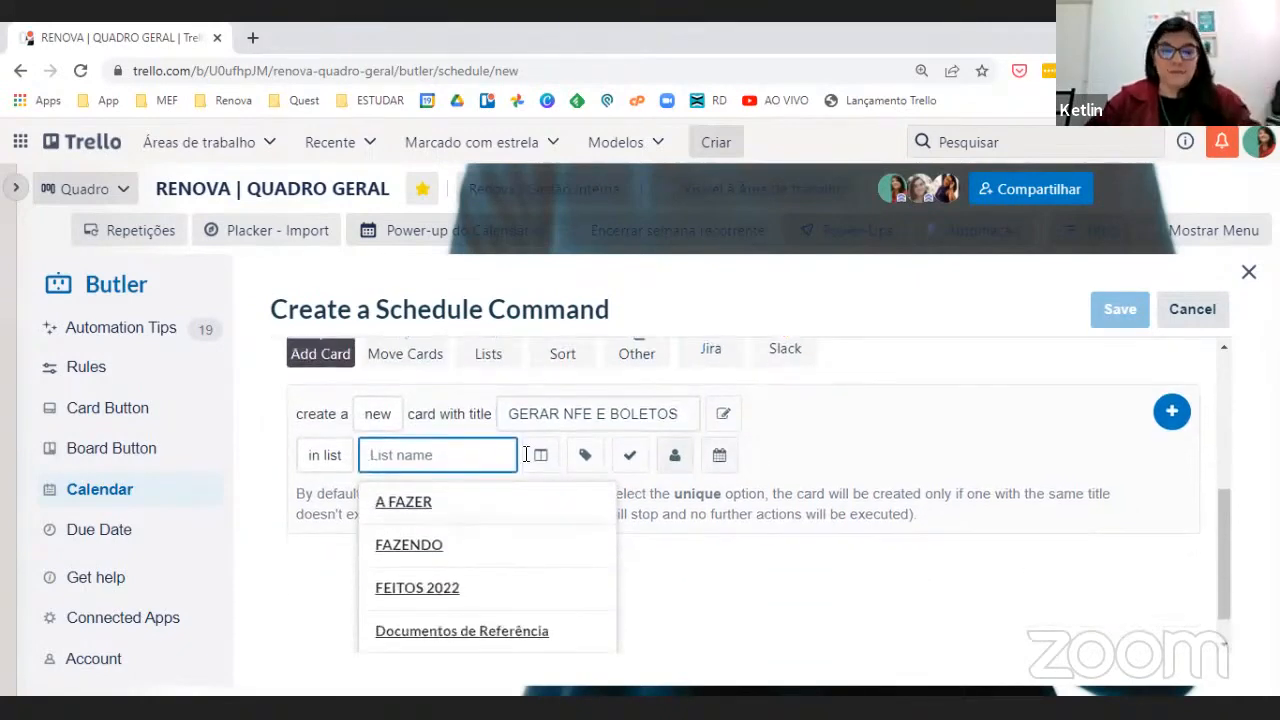
{"action": "left_click", "coordinate": [480, 505]}
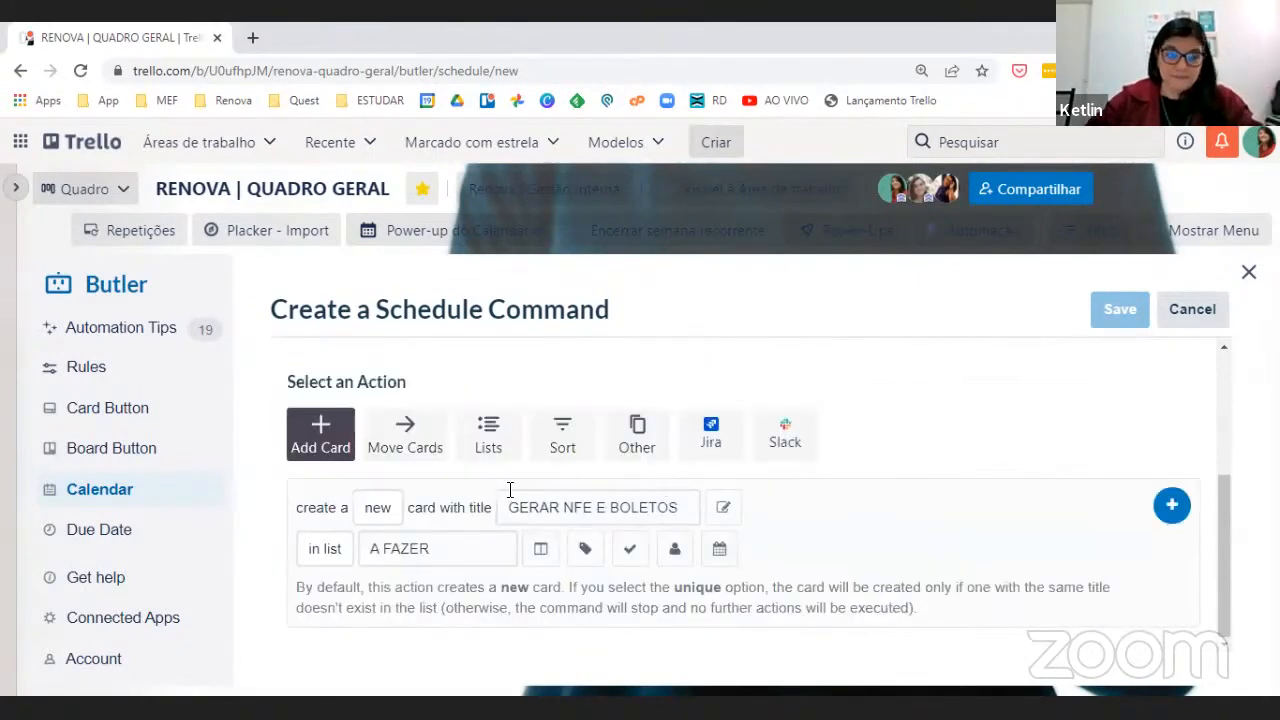
Set the card's target board to Renova Adm | Financeiro and its list to COBRANÇA
{"action": "left_click", "coordinate": [541, 550]}
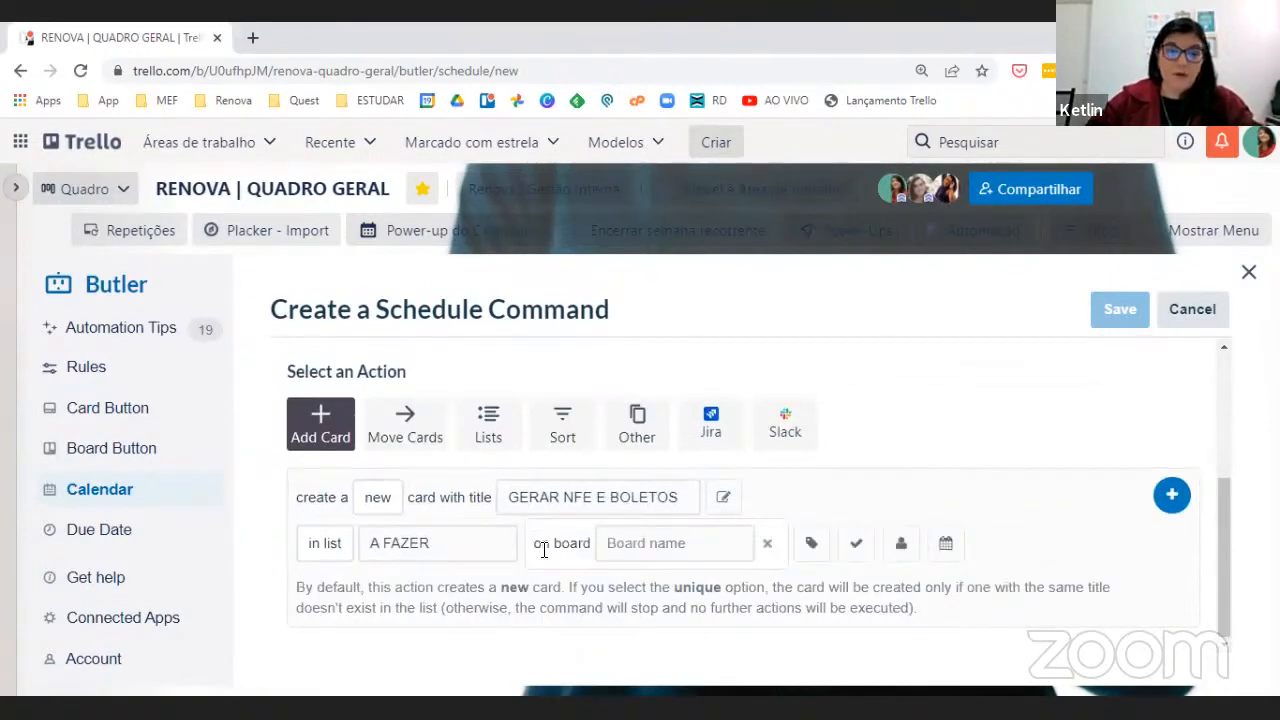
{"action": "left_click", "coordinate": [640, 540]}
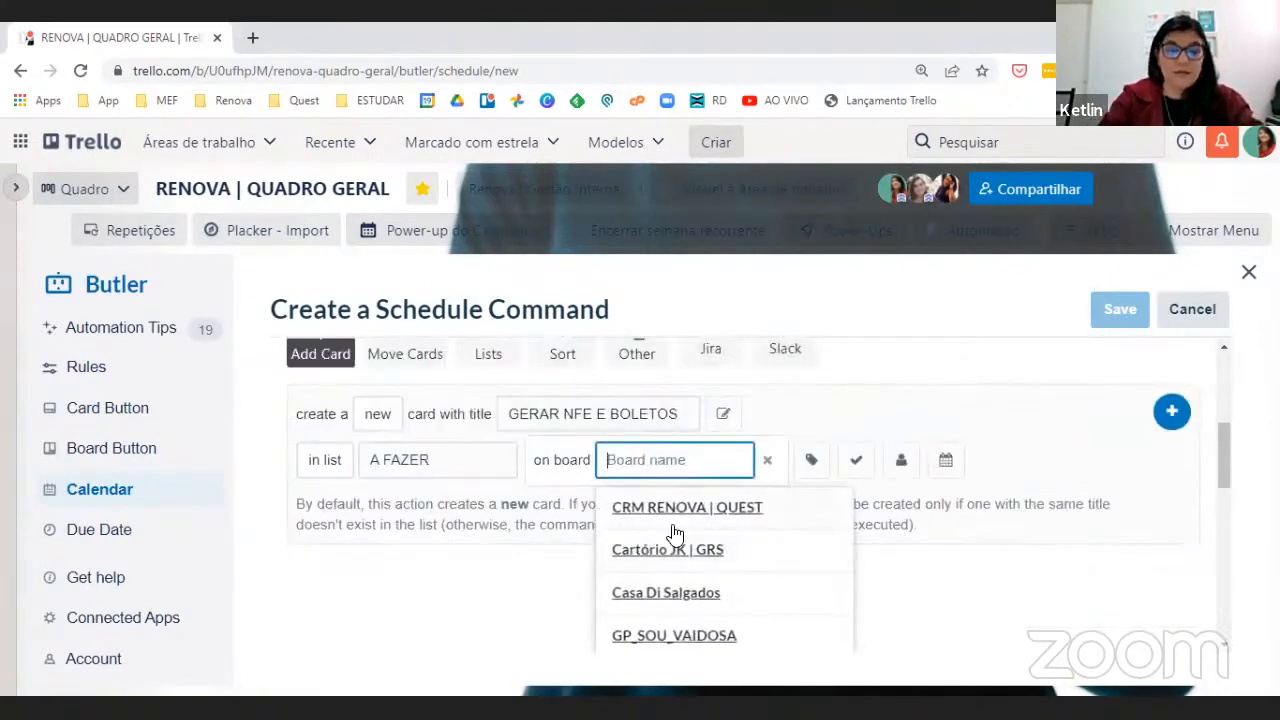
{"action": "type", "text": "RENOVA"}
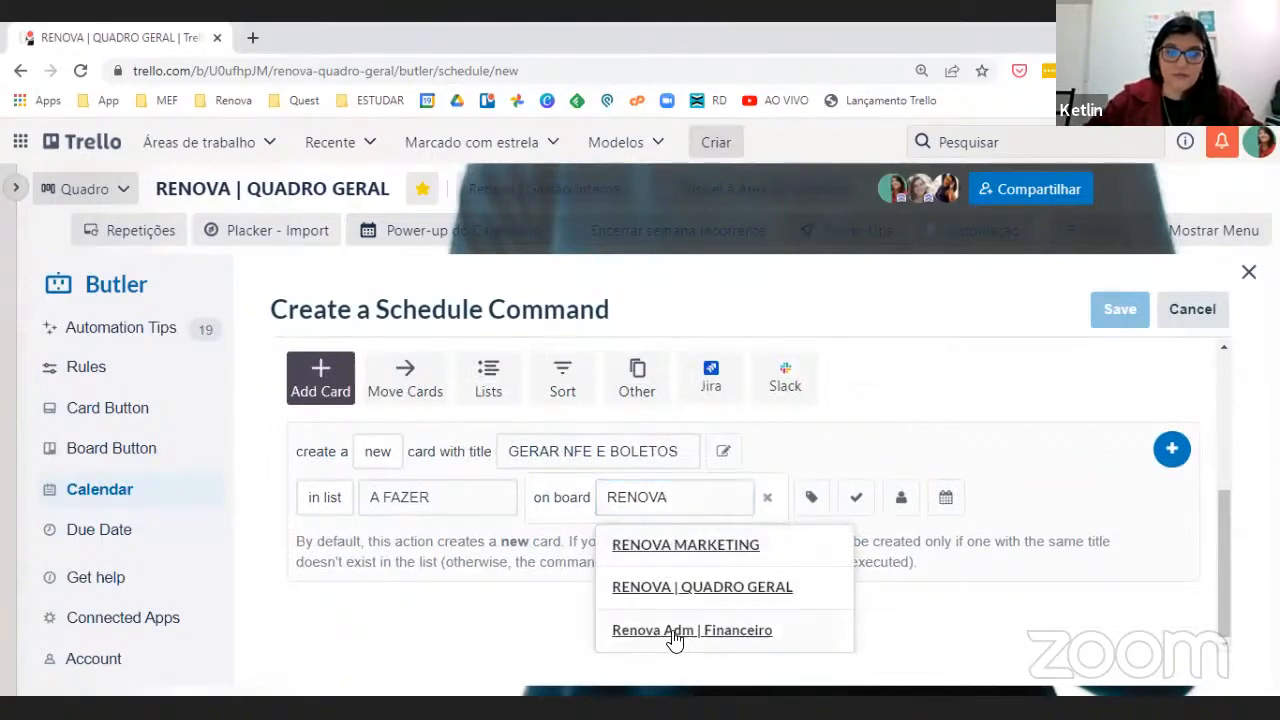
{"action": "left_click", "coordinate": [670, 635]}
{"action": "left_click", "coordinate": [424, 497]}
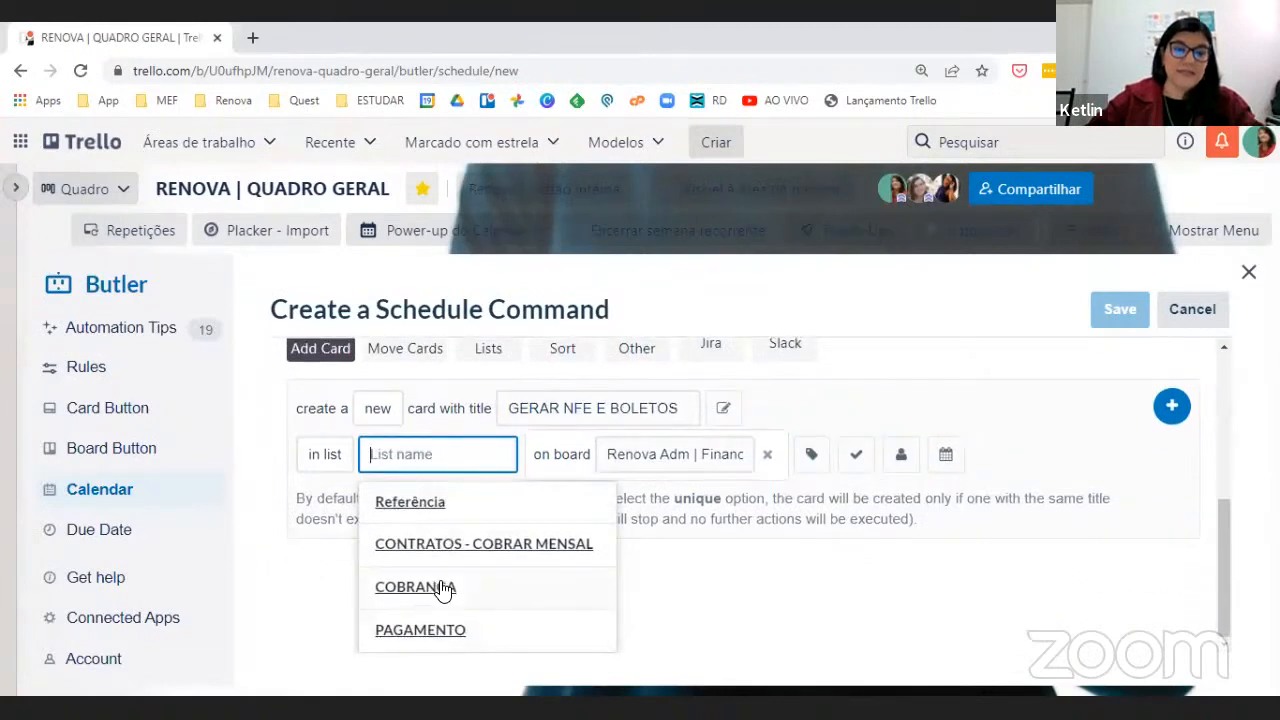
{"action": "left_click", "coordinate": [440, 588]}
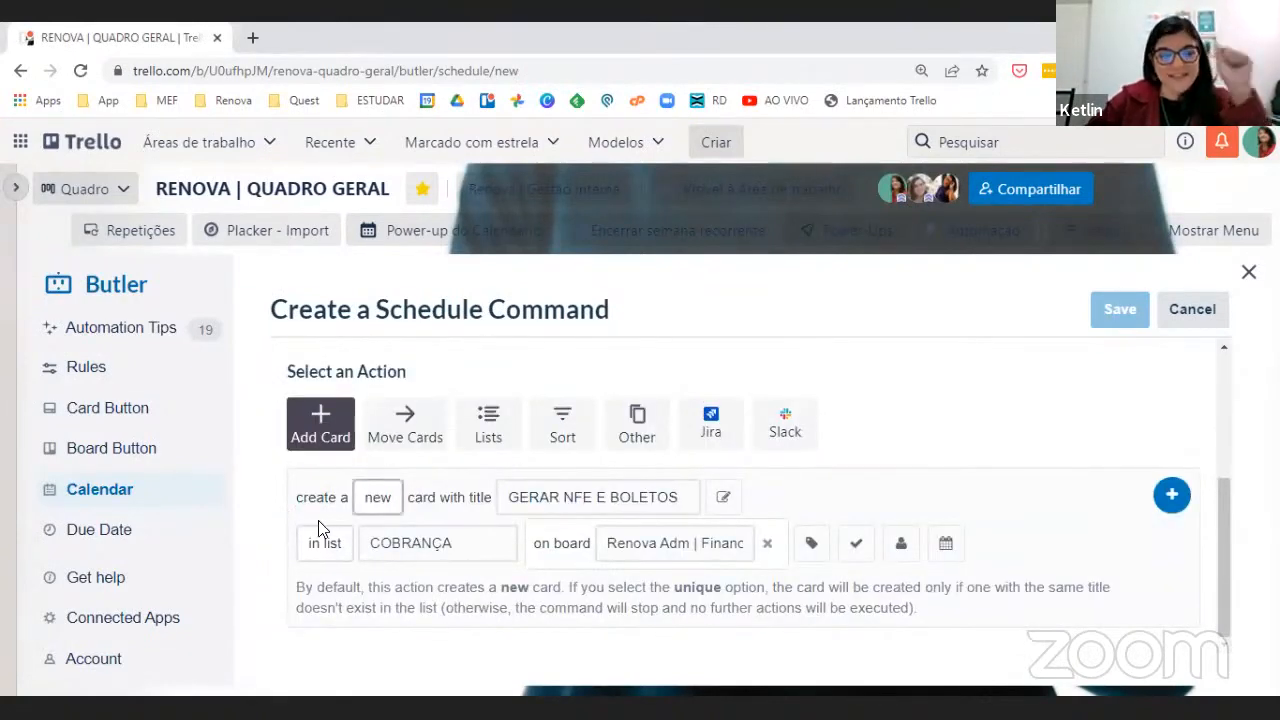
Set the card to be created at the top of the COBRANÇA list
{"action": "left_click", "coordinate": [381, 508]}
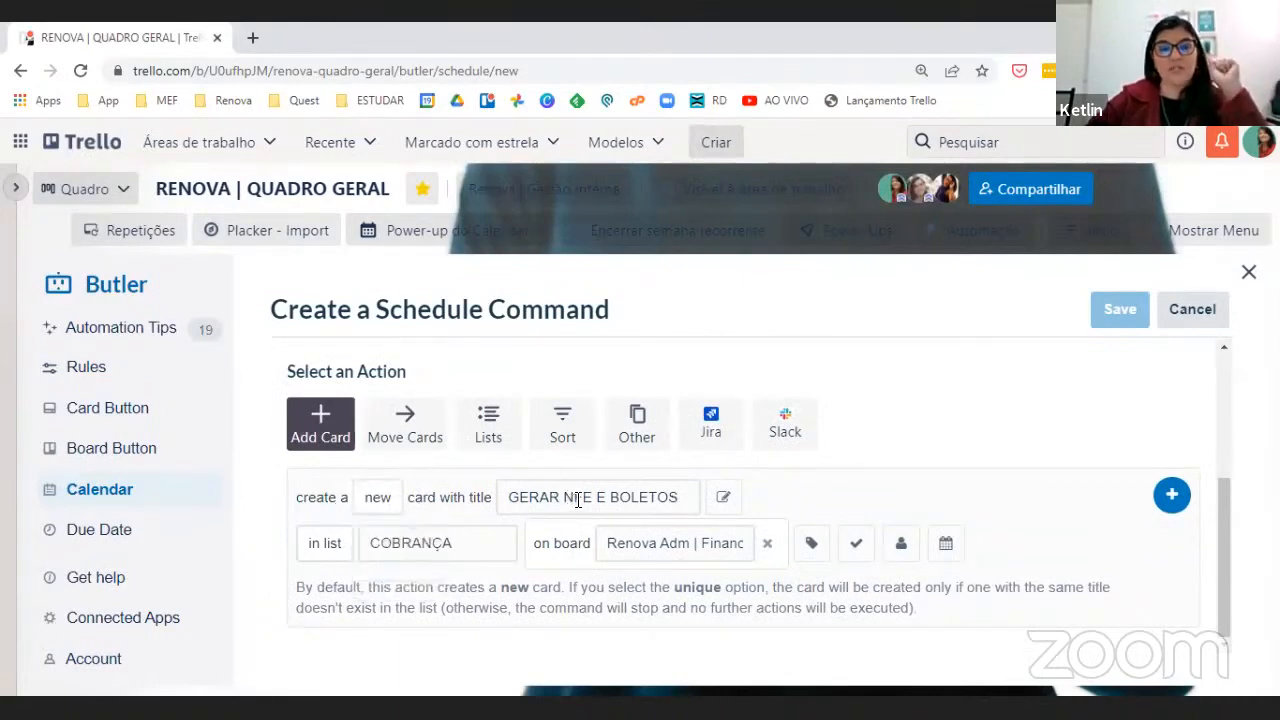
{"action": "left_click_drag", "start_coordinate": [574, 497], "coordinate": [658, 490]}
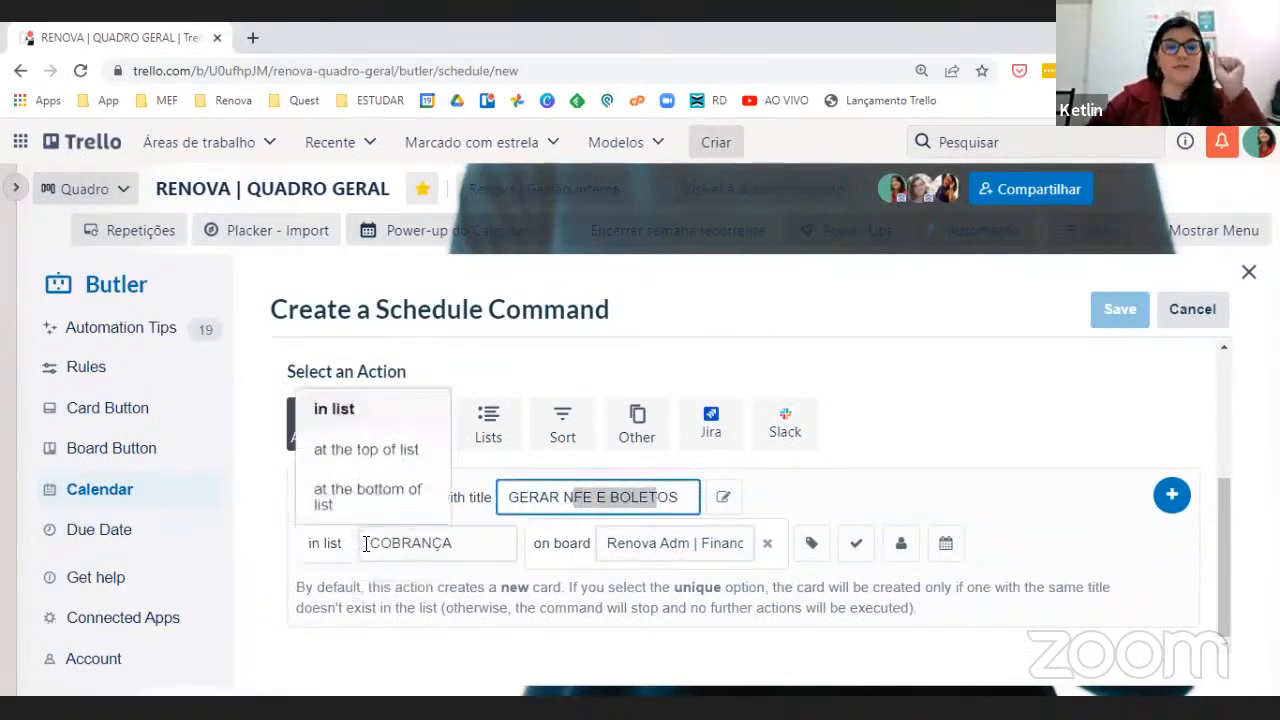
{"action": "mouse_move", "coordinate": [334, 550]}
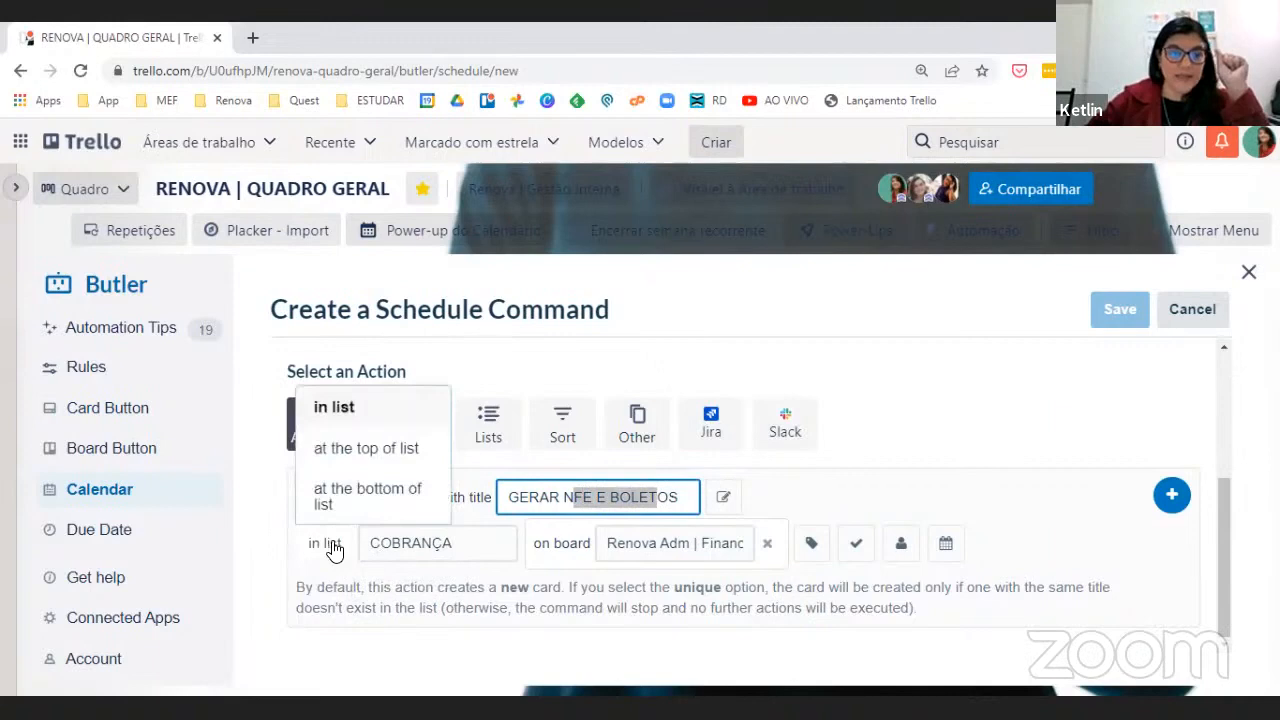
{"action": "left_click", "coordinate": [373, 450]}
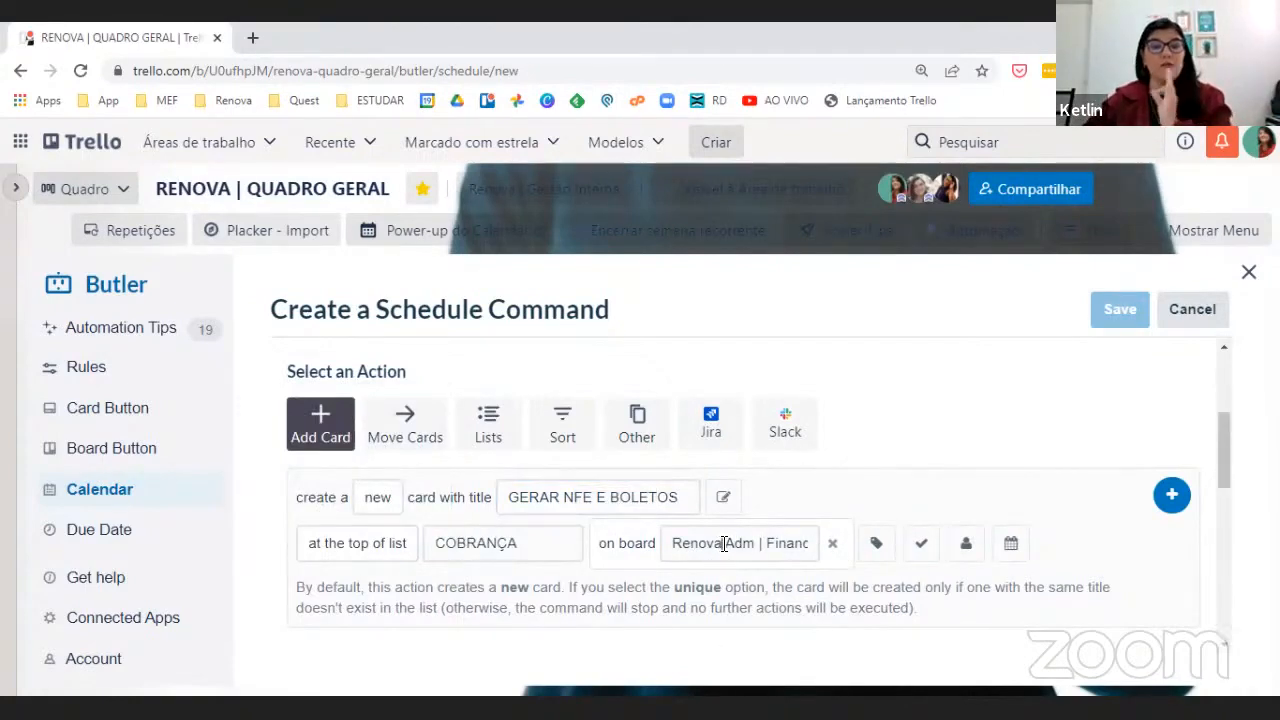
{"action": "left_click_drag", "start_coordinate": [720, 543], "coordinate": [846, 563]}
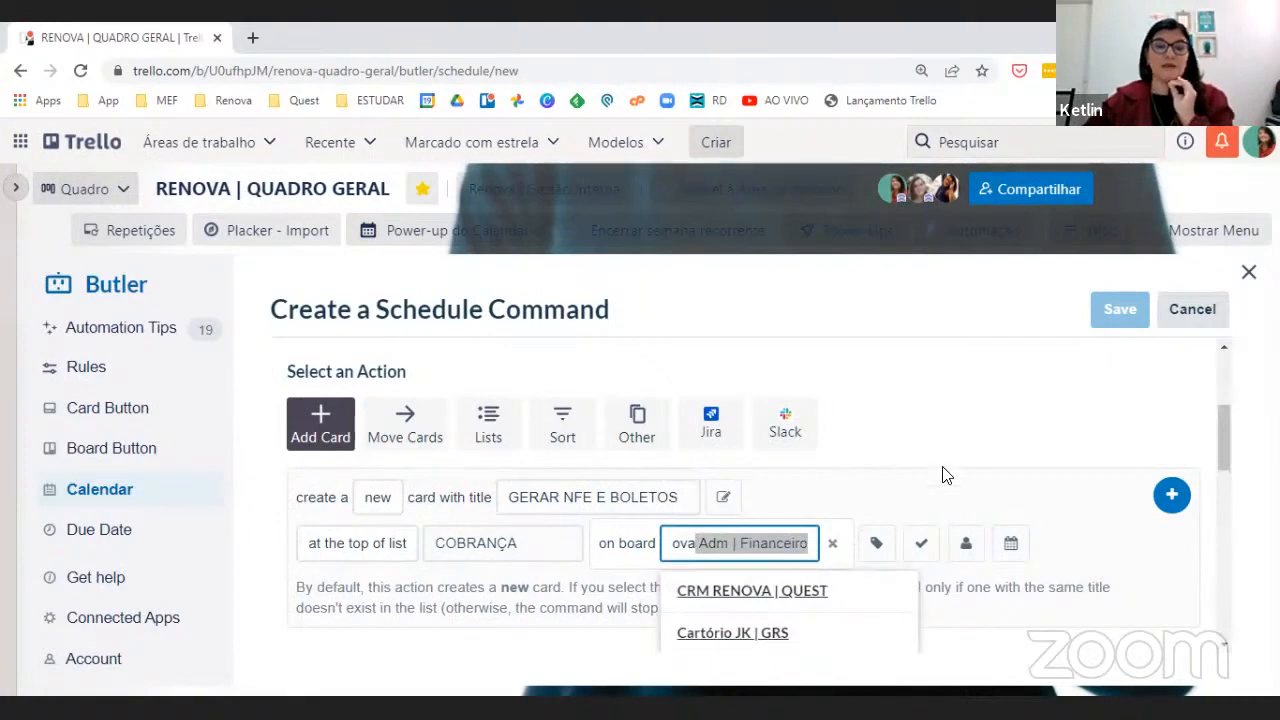
{"action": "left_click", "coordinate": [866, 457]}
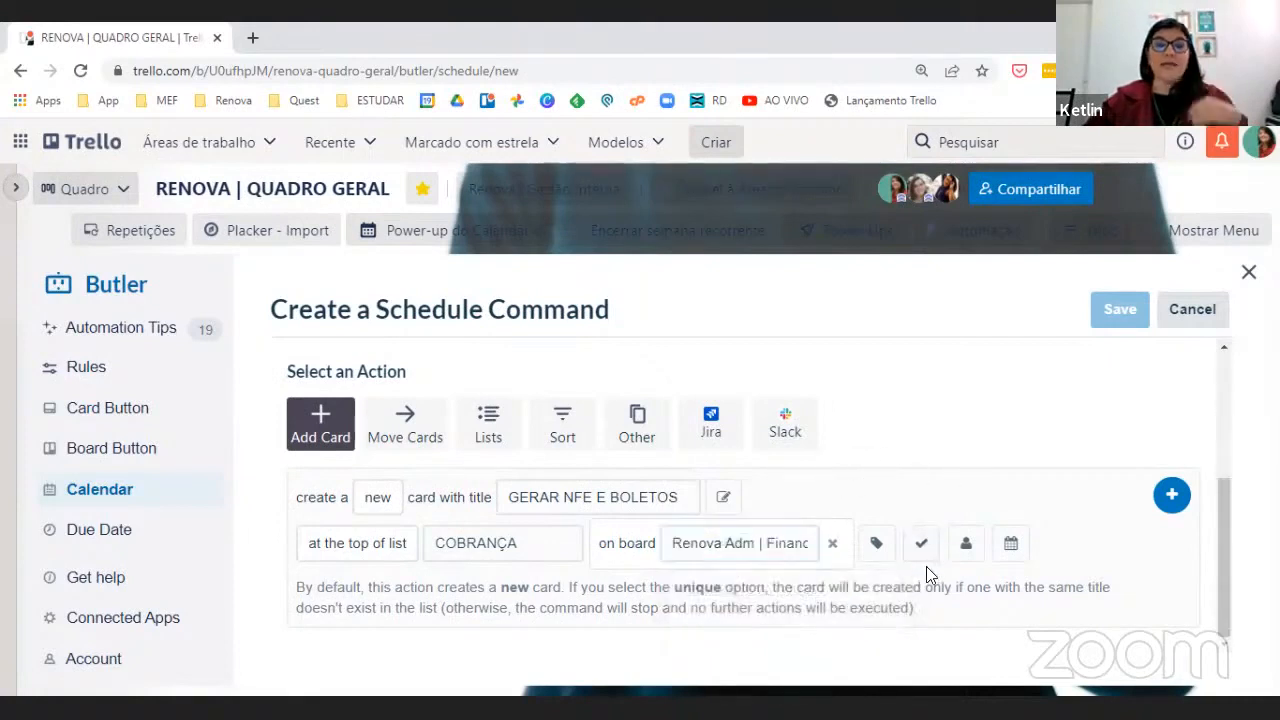
Have the card creation also add a member by username, and add the action to the scheduled command
{"action": "left_click", "coordinate": [964, 543]}
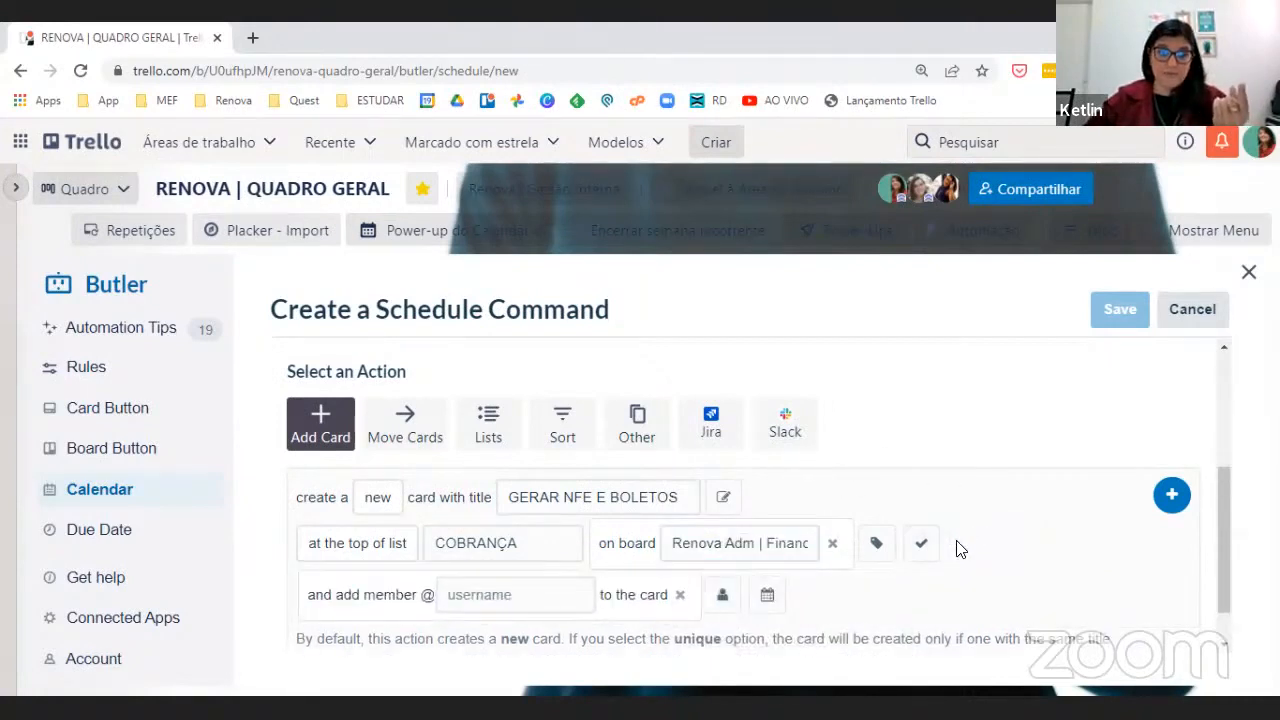
{"action": "scroll", "coordinate": [570, 612], "scroll_direction": "down", "scroll_amount": 1}
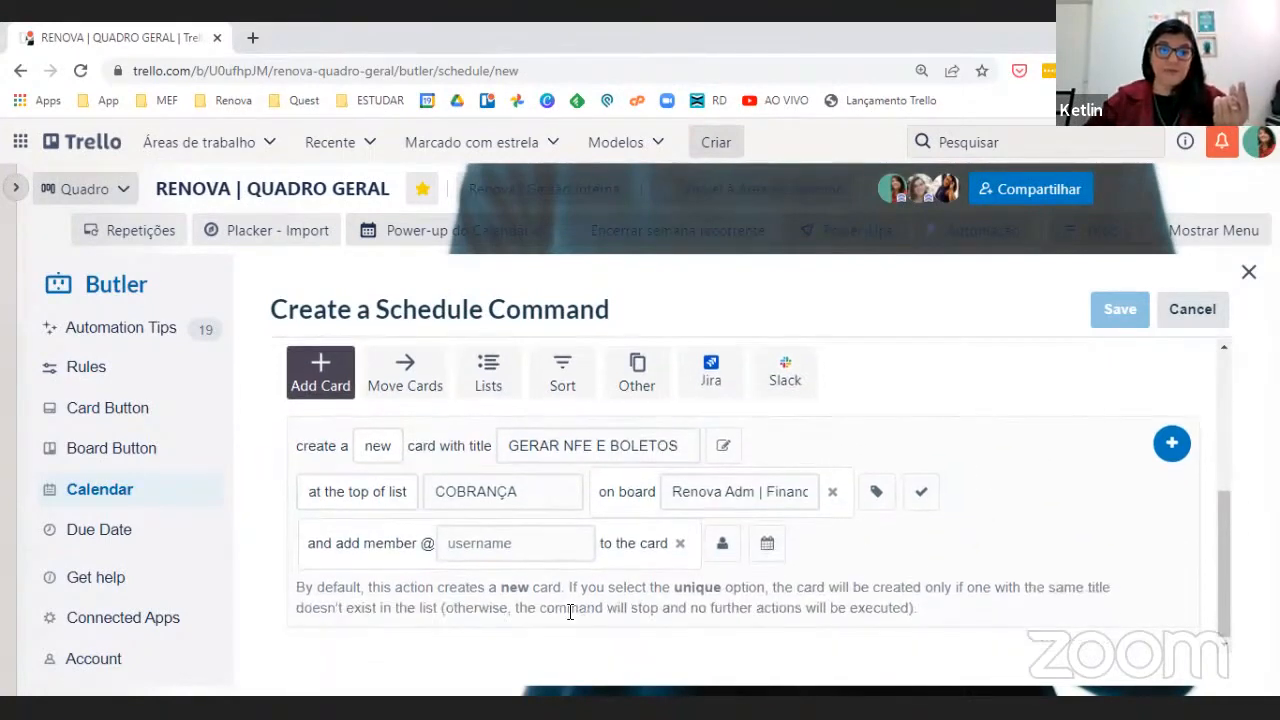
{"action": "left_click", "coordinate": [498, 532]}
{"action": "type", "text": "KETLIN"}
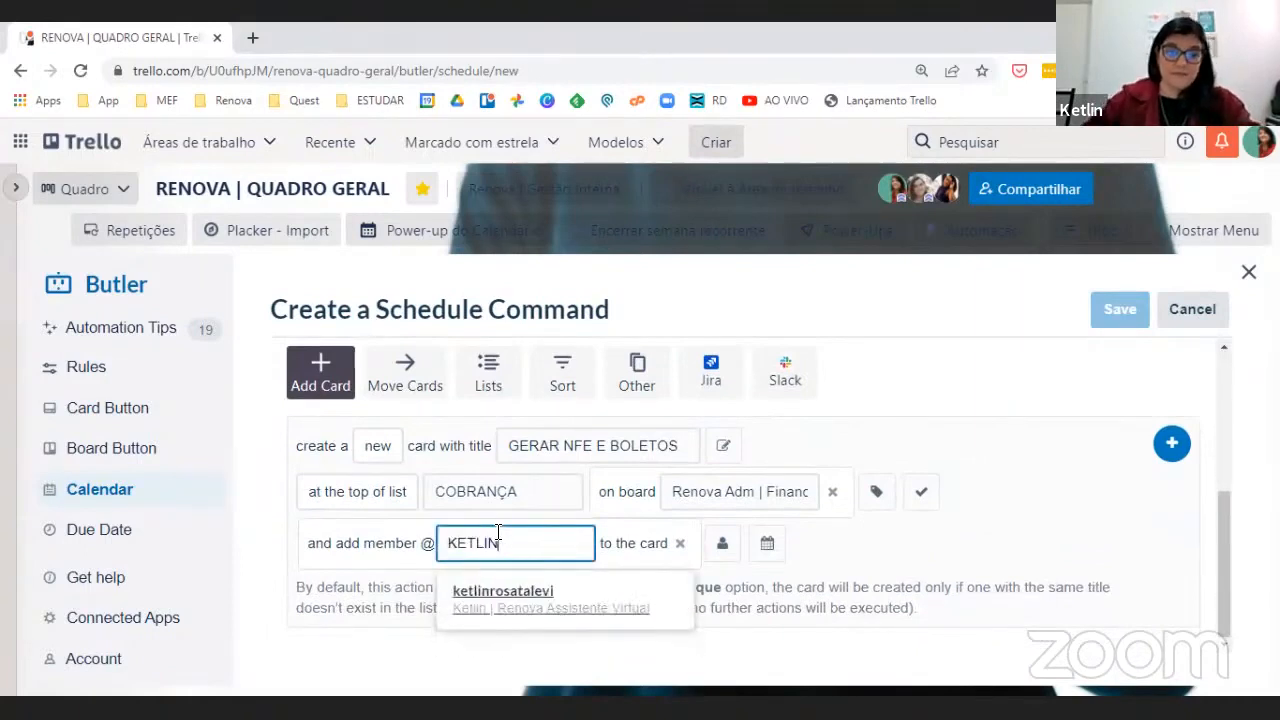
{"action": "left_click", "coordinate": [502, 592]}
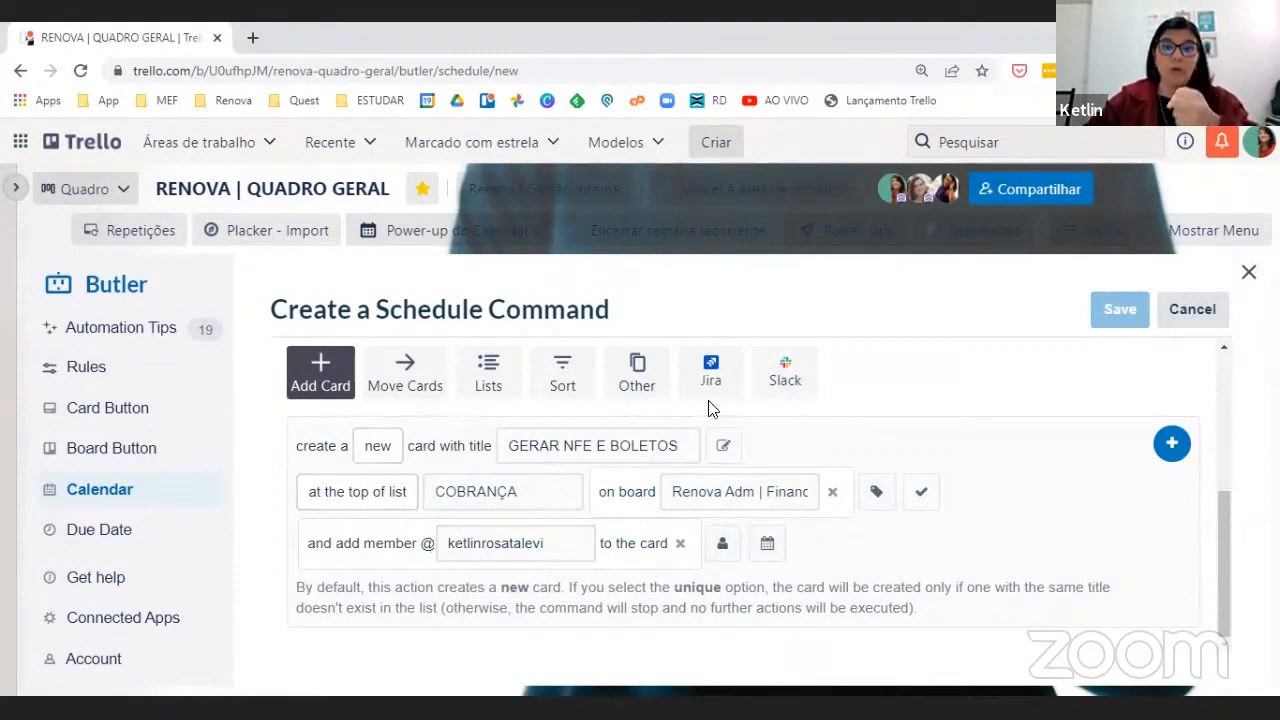
{"action": "left_click", "coordinate": [1172, 445]}
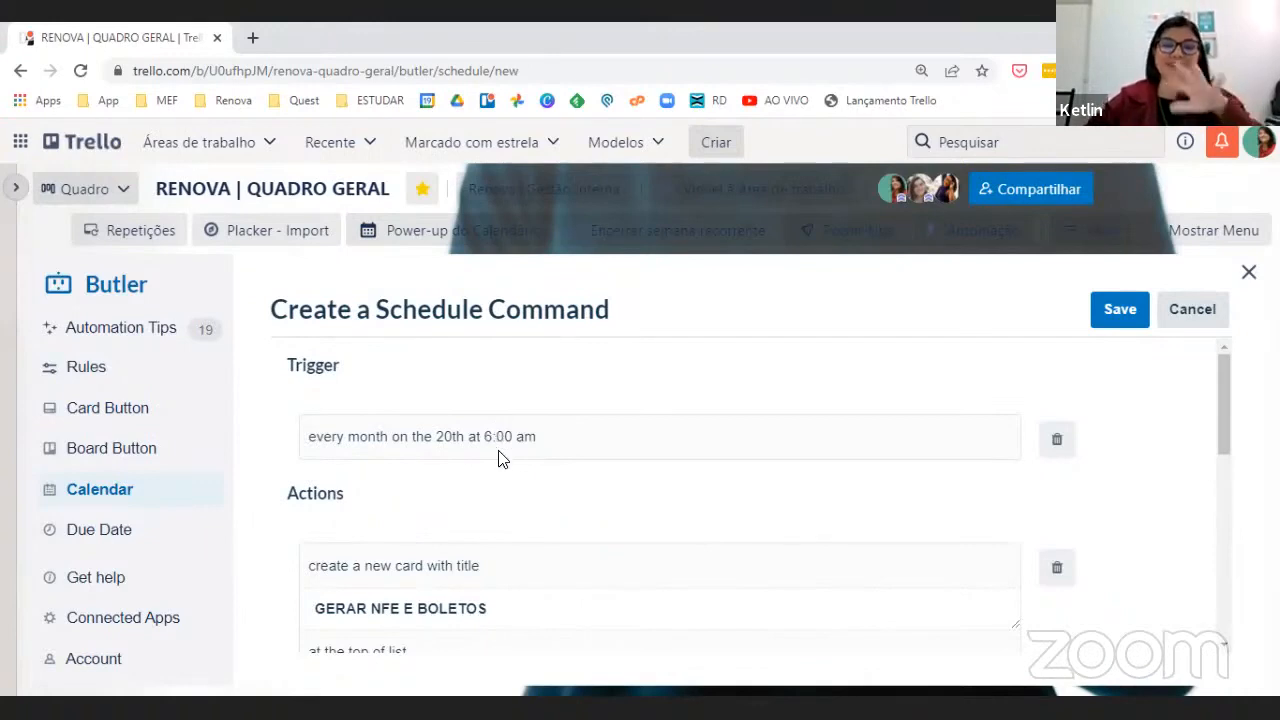
Review the trigger and the card title, list, board and member of the schedule command, and save it
{"action": "scroll", "coordinate": [381, 464], "scroll_direction": "down", "scroll_amount": 1}
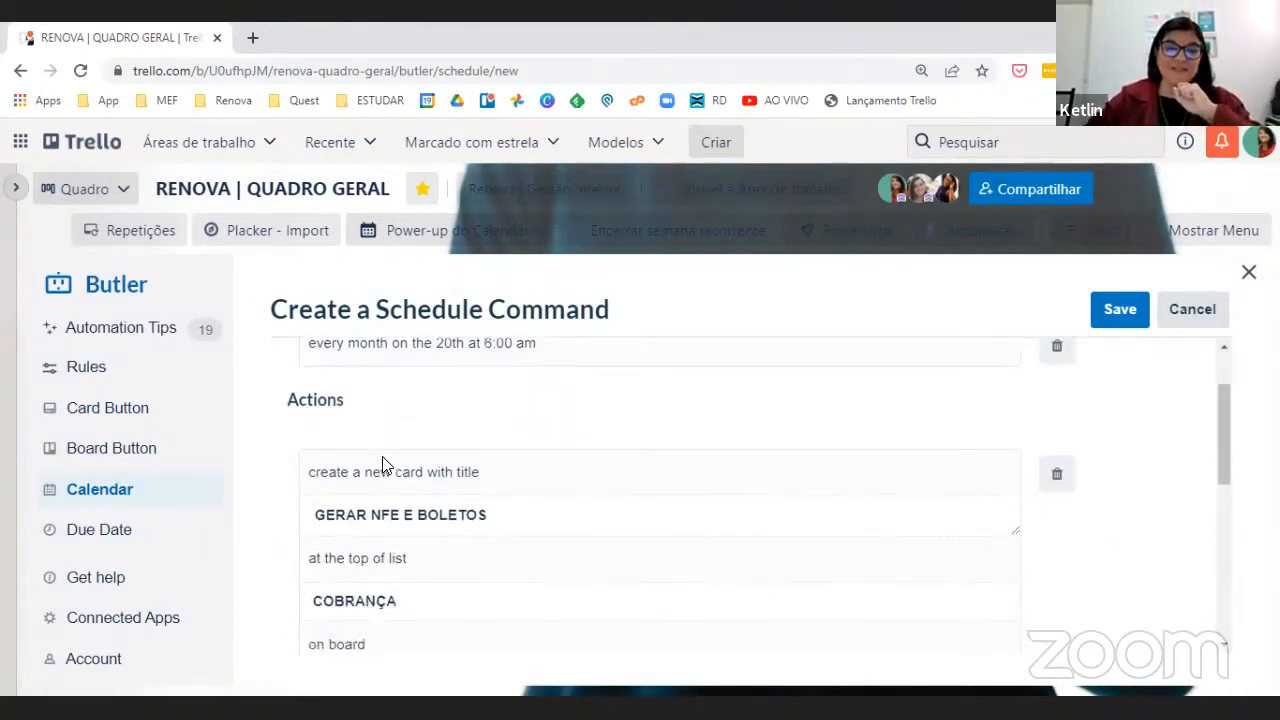
{"action": "scroll", "coordinate": [382, 462], "scroll_direction": "down", "scroll_amount": 1}
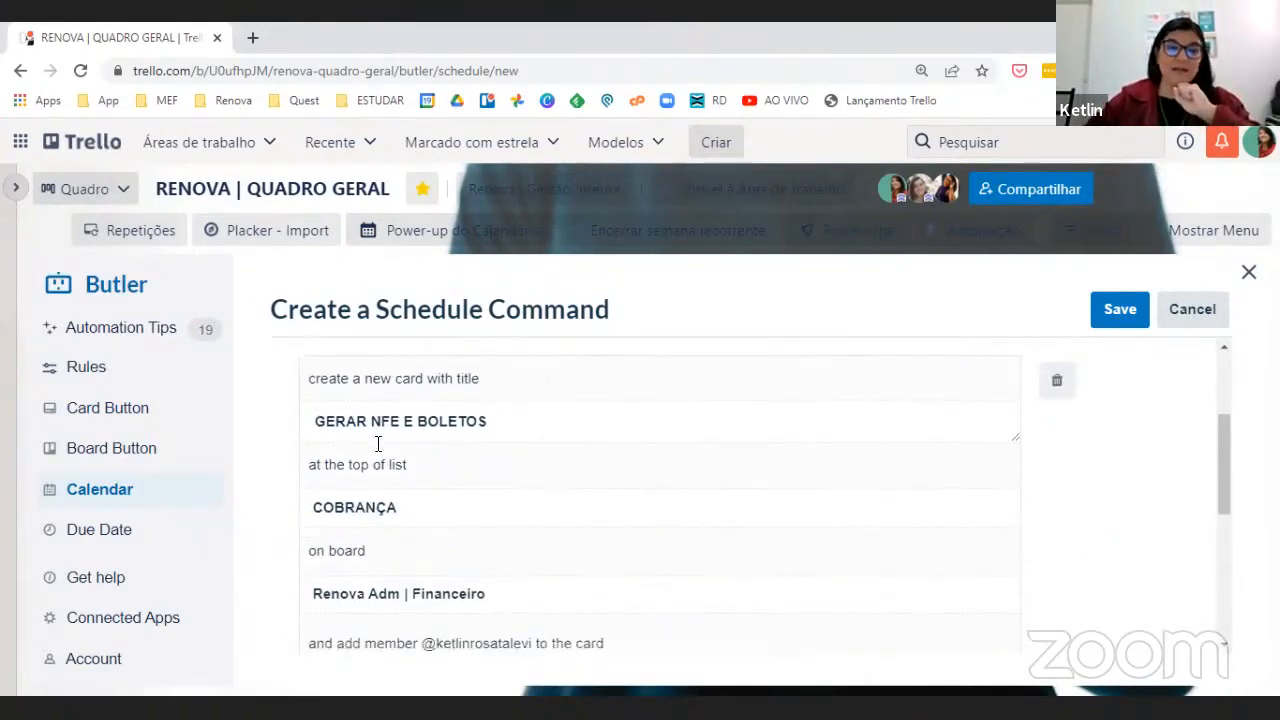
{"action": "left_click_drag", "start_coordinate": [320, 421], "coordinate": [528, 437]}
{"action": "scroll", "coordinate": [531, 455], "scroll_direction": "down", "scroll_amount": 1}
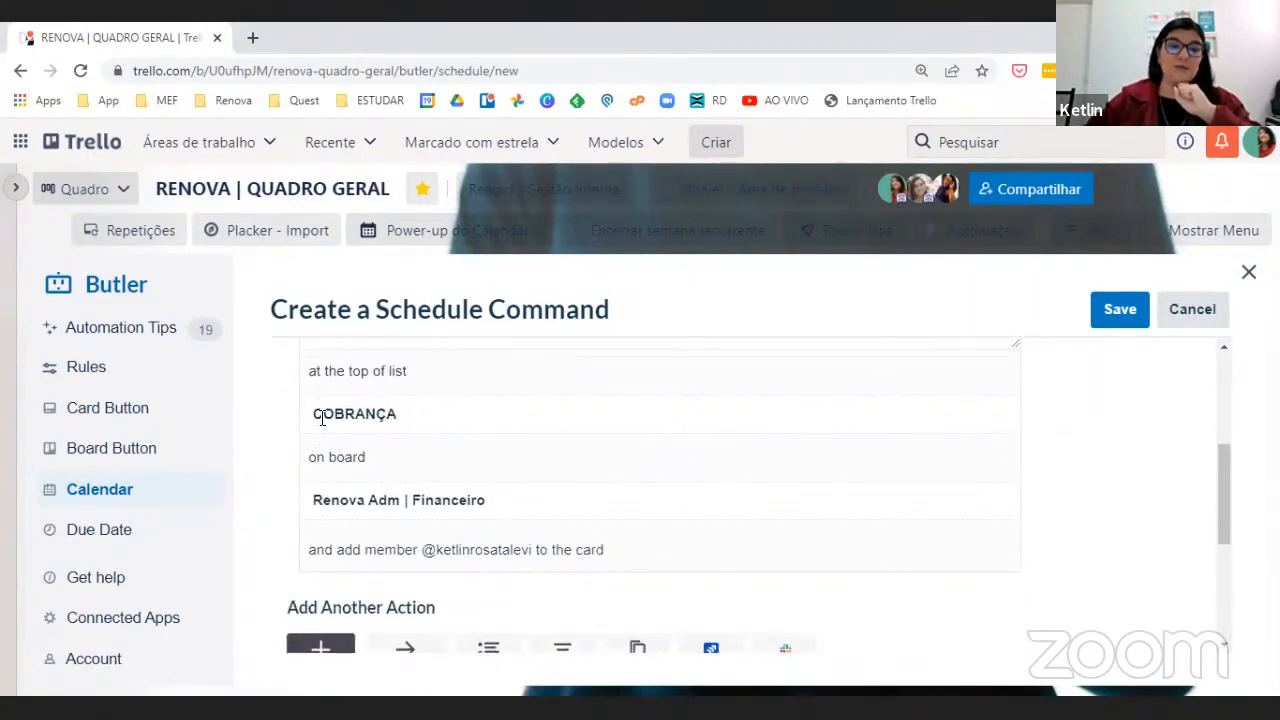
{"action": "left_click", "coordinate": [321, 418]}
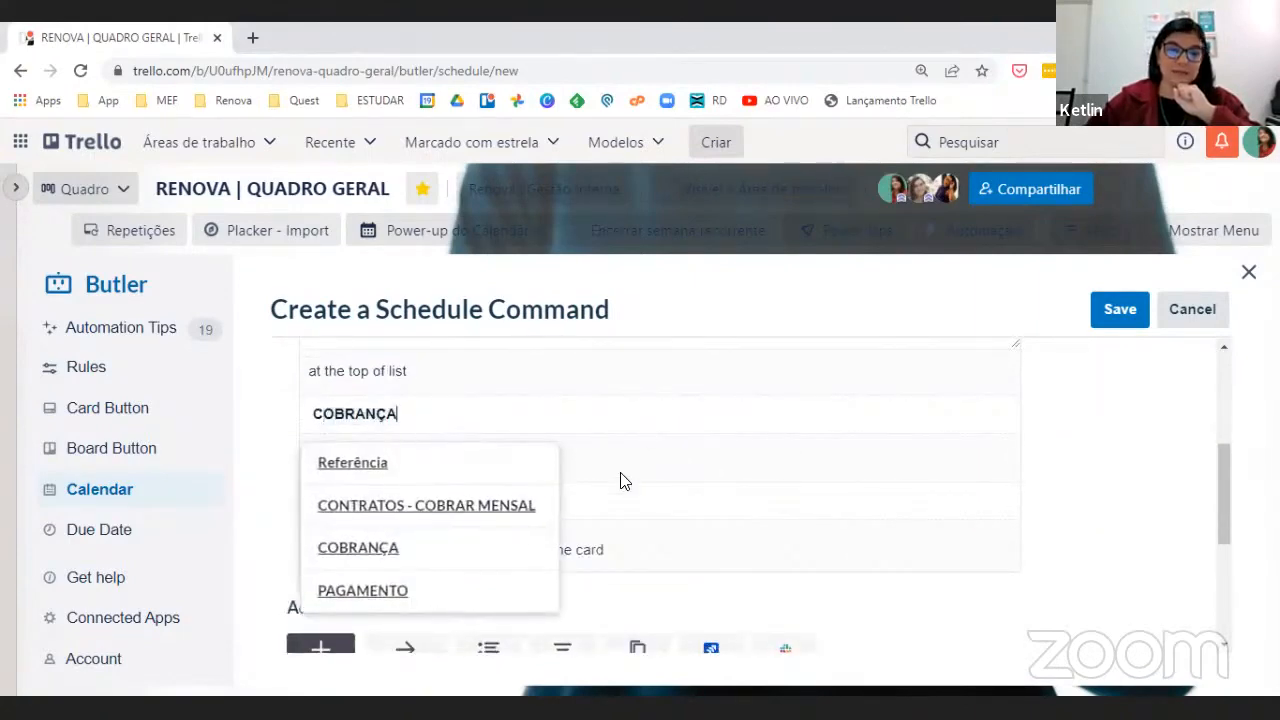
{"action": "left_click", "coordinate": [722, 410]}
{"action": "scroll", "coordinate": [496, 420], "scroll_direction": "up", "scroll_amount": 1}
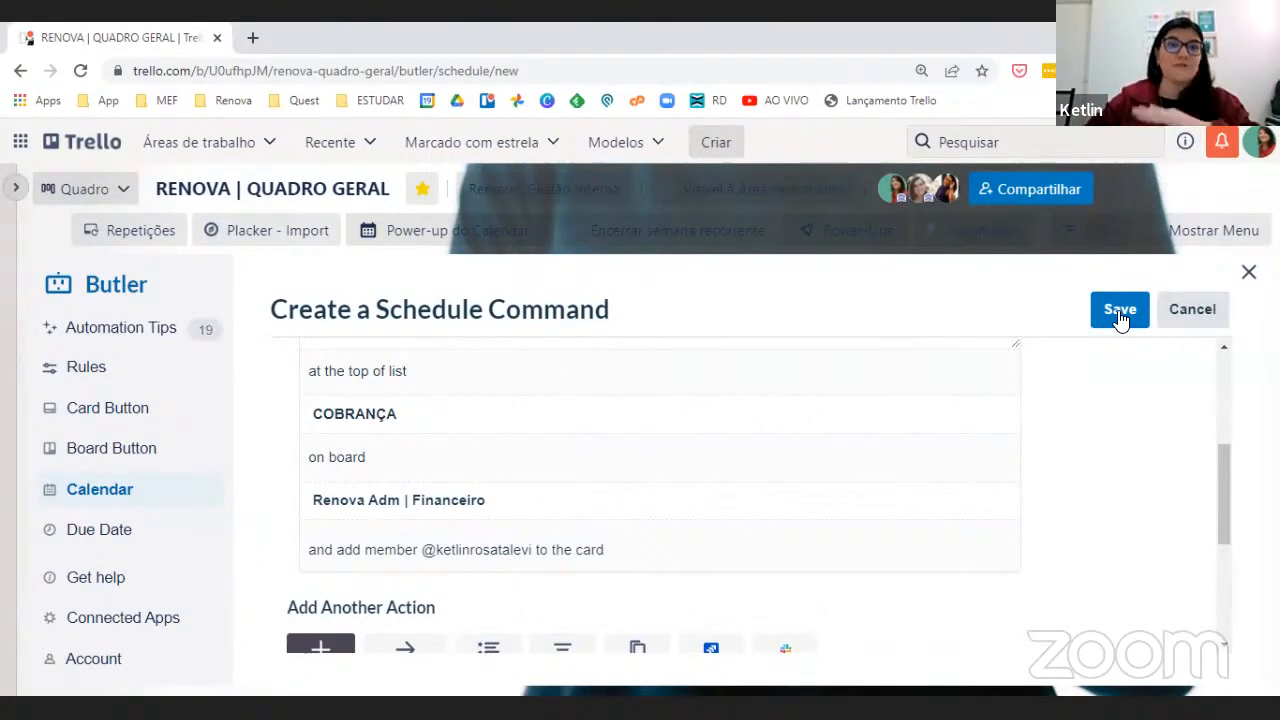
{"action": "left_click", "coordinate": [1121, 316]}
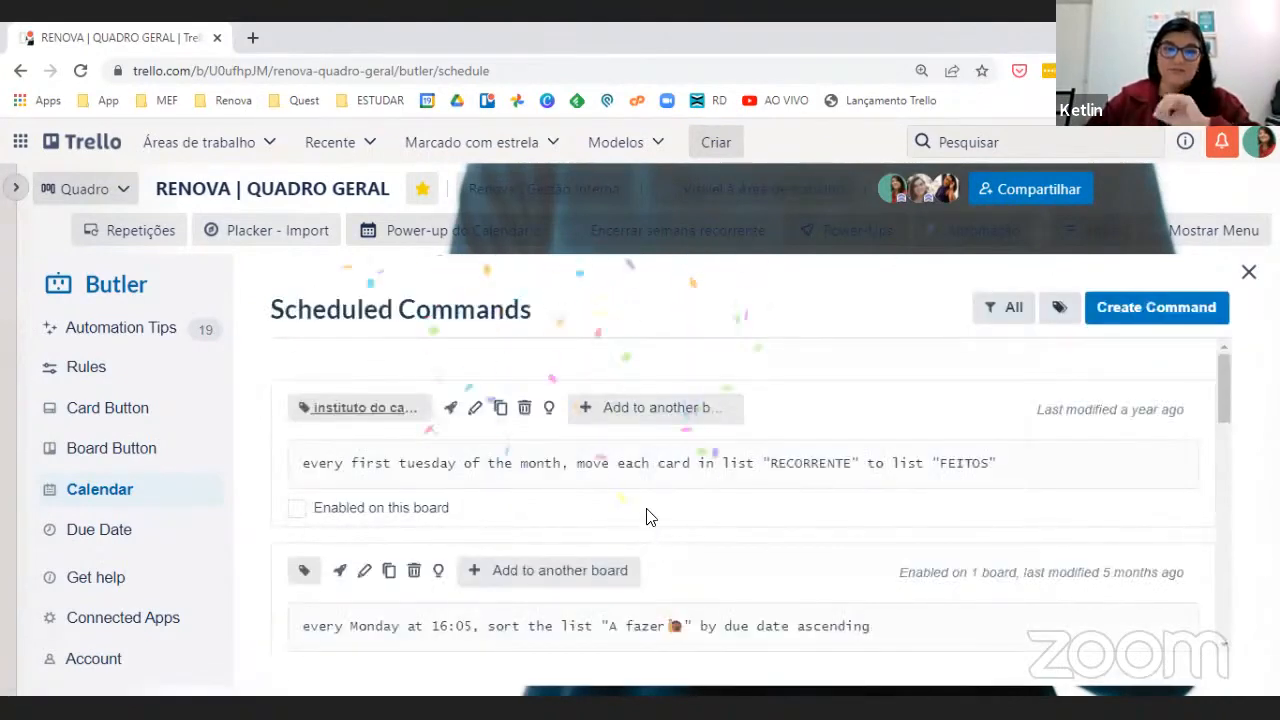
Look through the scheduled commands, examining the GERAR NFE E BOLETOS command and the tags available for it
{"action": "scroll", "coordinate": [650, 470], "scroll_direction": "down", "scroll_amount": 3}
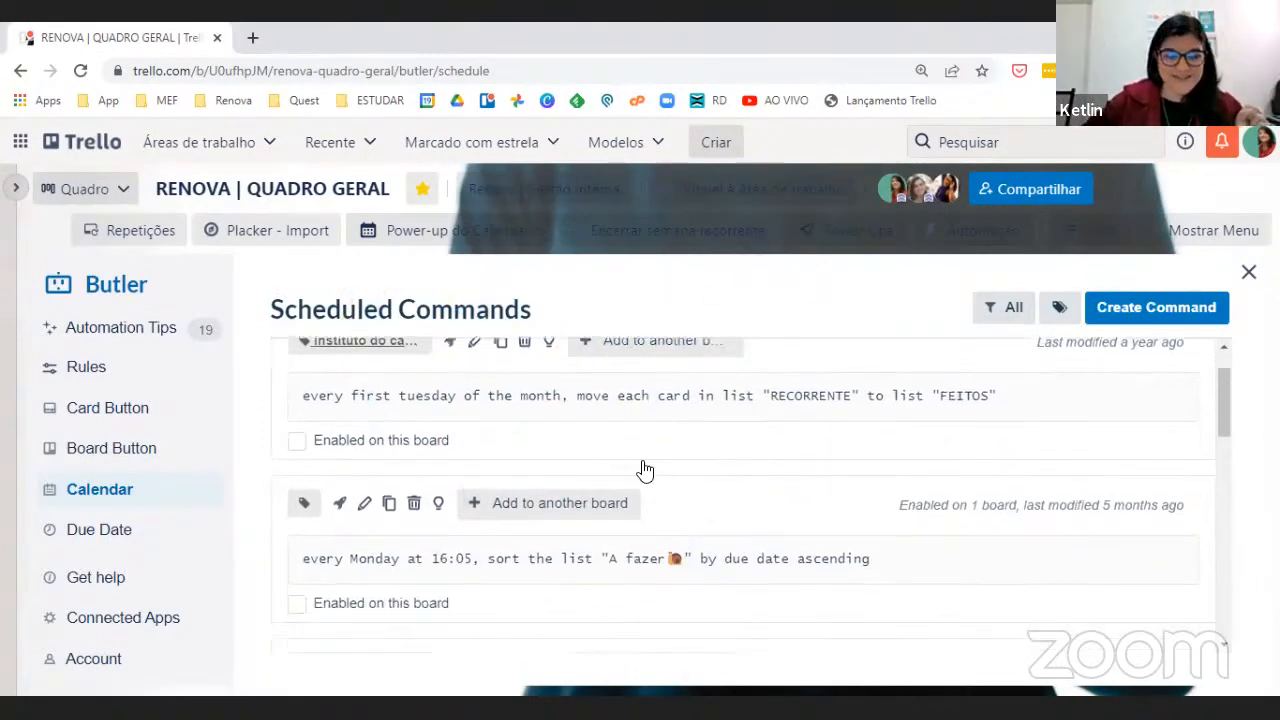
{"action": "scroll", "coordinate": [340, 620], "scroll_direction": "down", "scroll_amount": 5}
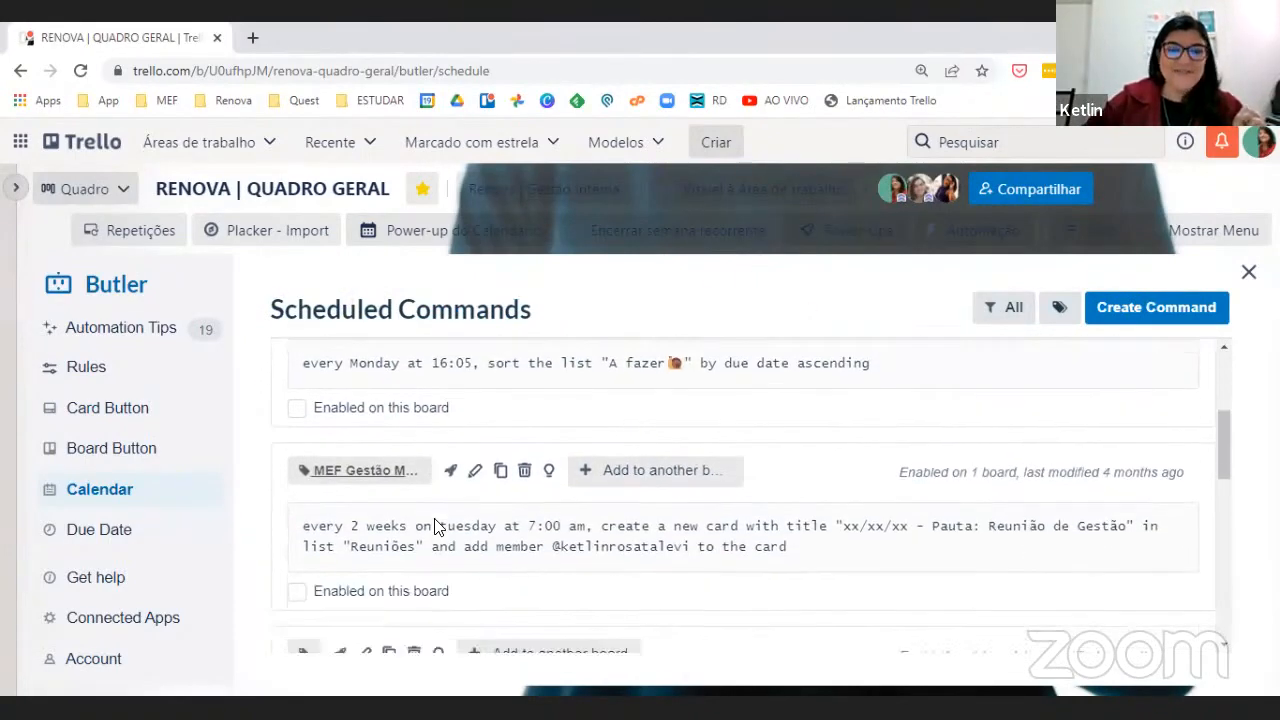
{"action": "scroll", "coordinate": [649, 477], "scroll_direction": "up", "scroll_amount": 1}
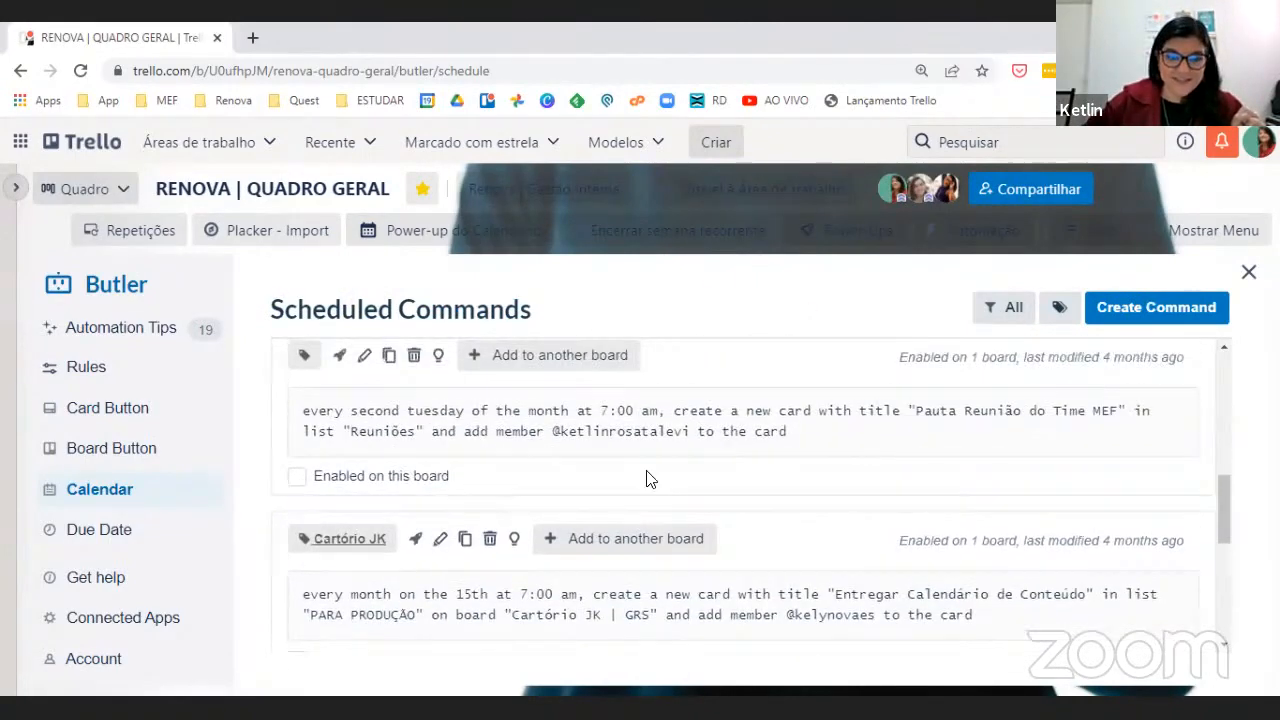
{"action": "scroll", "coordinate": [649, 477], "scroll_direction": "down", "scroll_amount": 6}
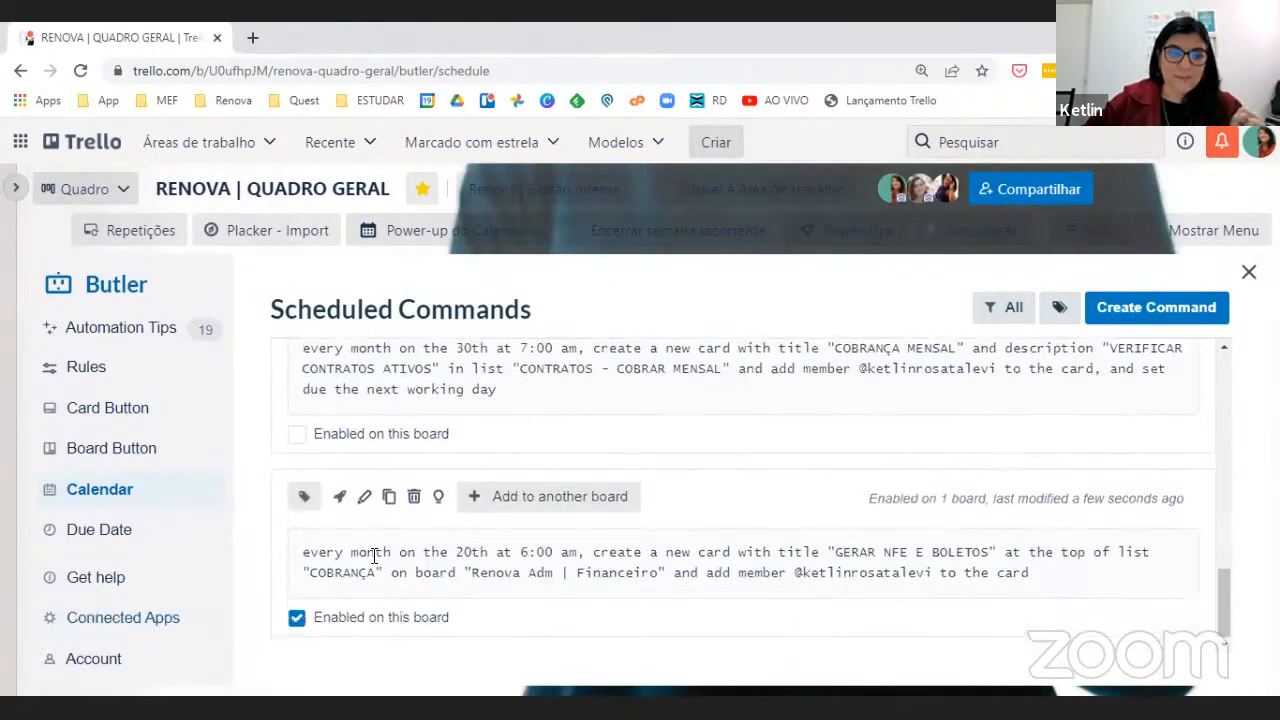
{"action": "left_click_drag", "start_coordinate": [305, 555], "coordinate": [1062, 580]}
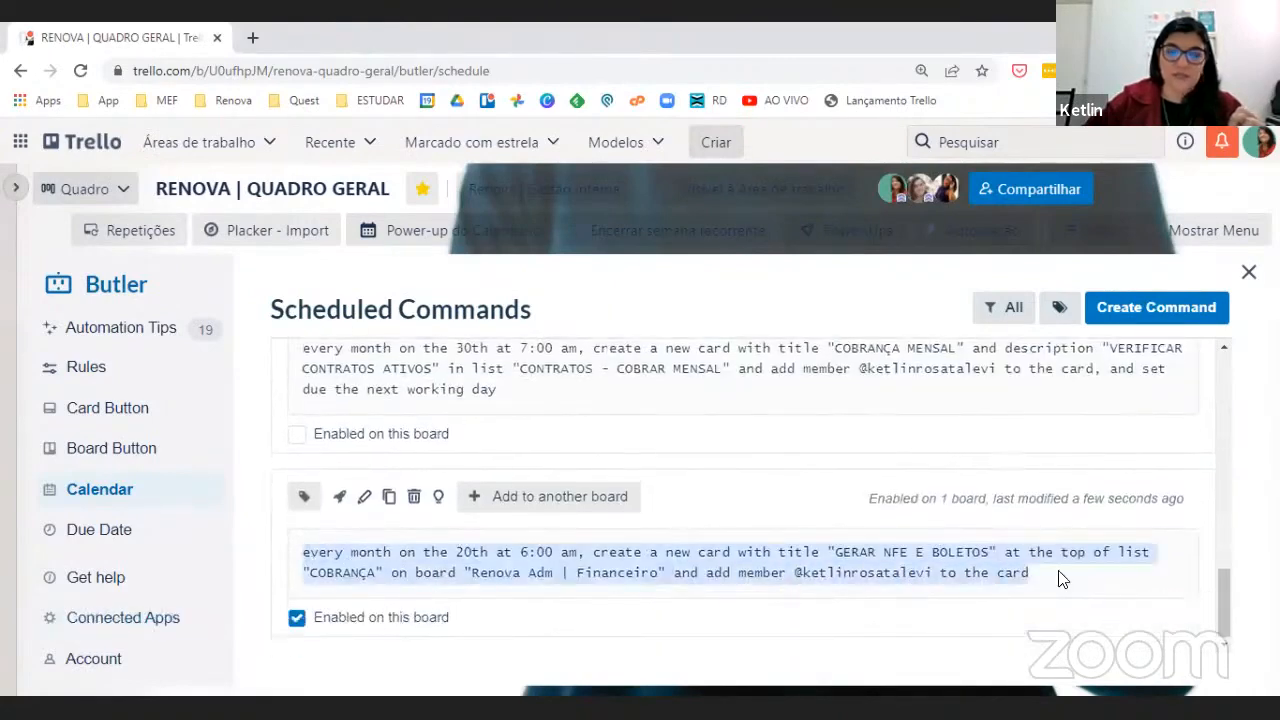
{"action": "left_click", "coordinate": [305, 499]}
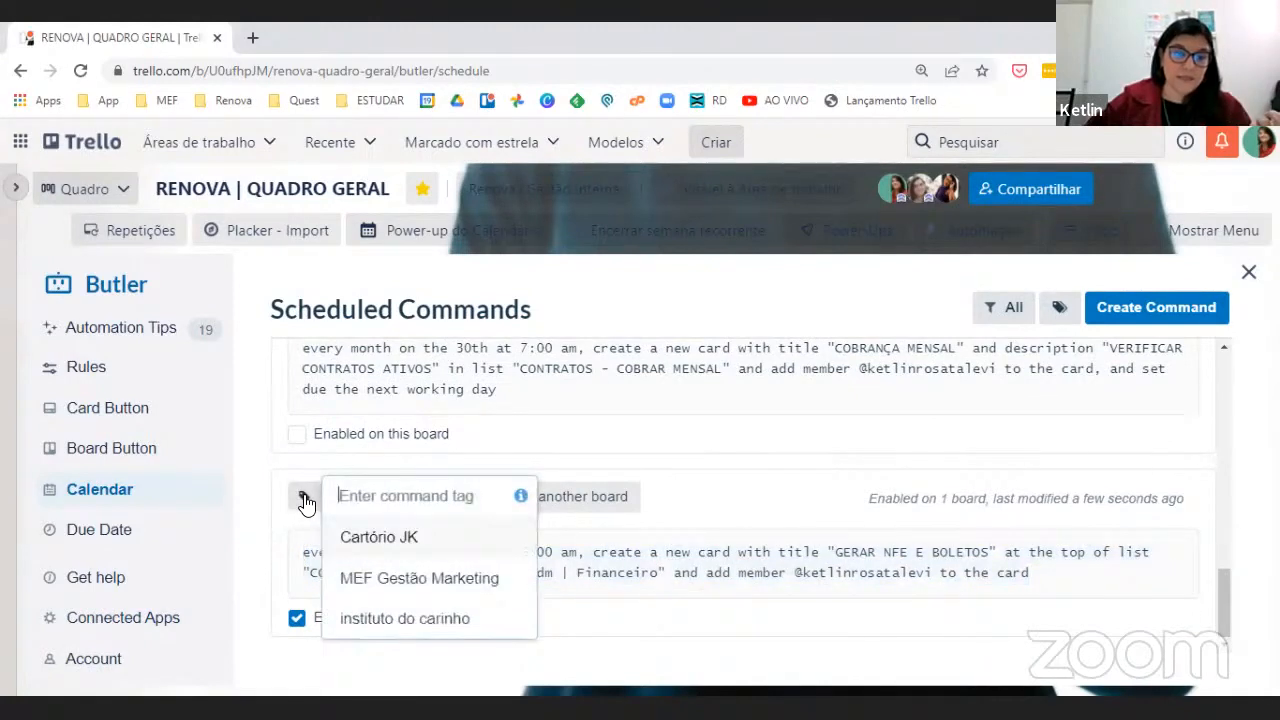
{"action": "left_click", "coordinate": [723, 458]}
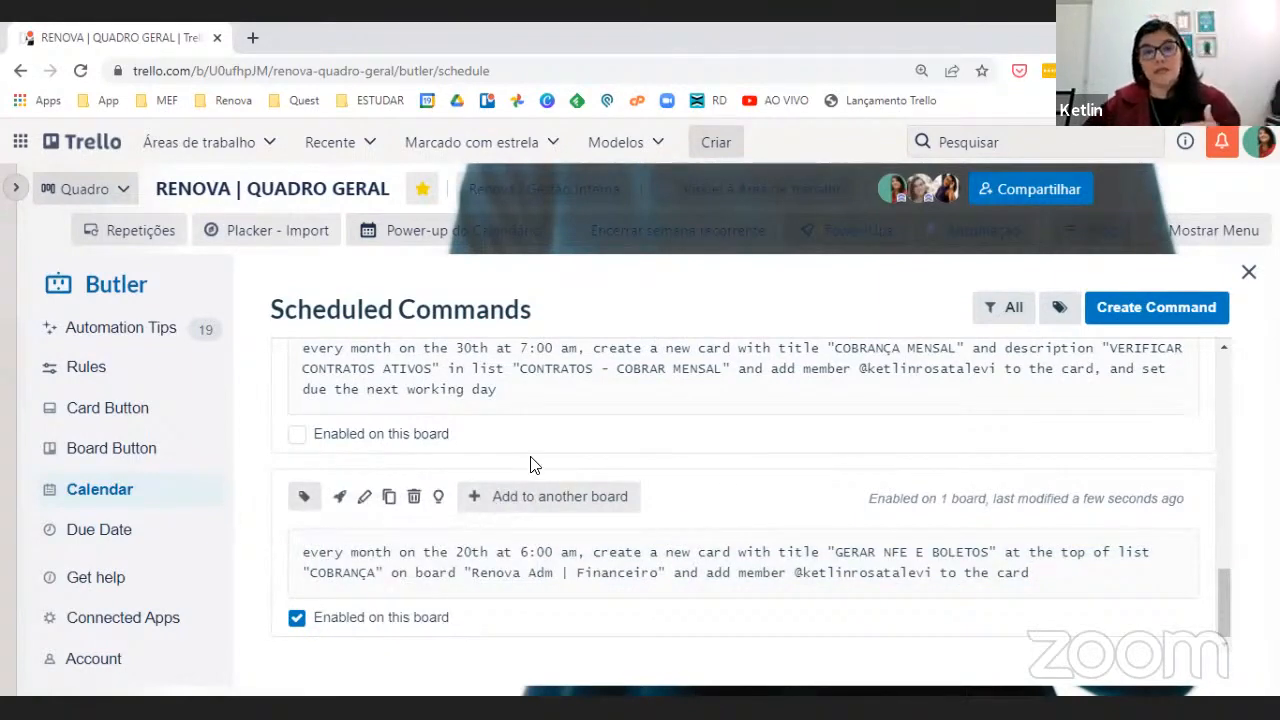
{"action": "scroll", "coordinate": [535, 480], "scroll_direction": "up", "scroll_amount": 6}
{"action": "scroll", "coordinate": [538, 490], "scroll_direction": "down", "scroll_amount": 6}
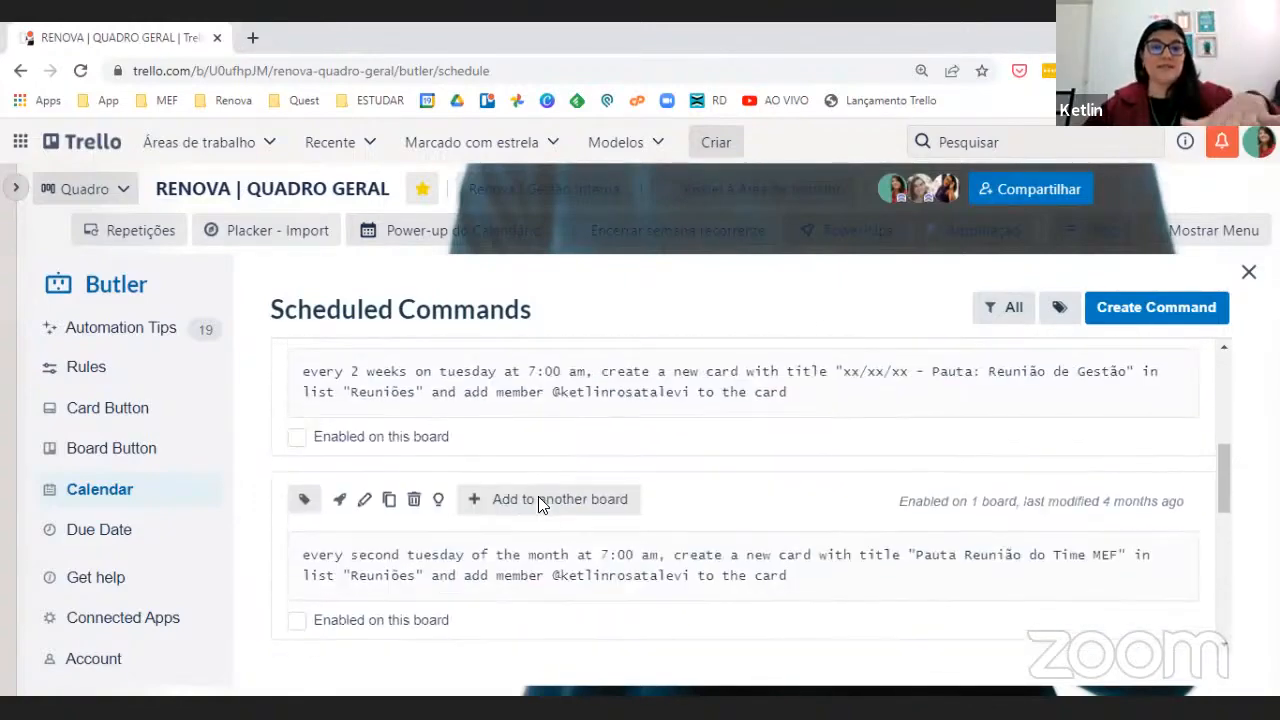
{"action": "scroll", "coordinate": [540, 508], "scroll_direction": "down", "scroll_amount": 2}
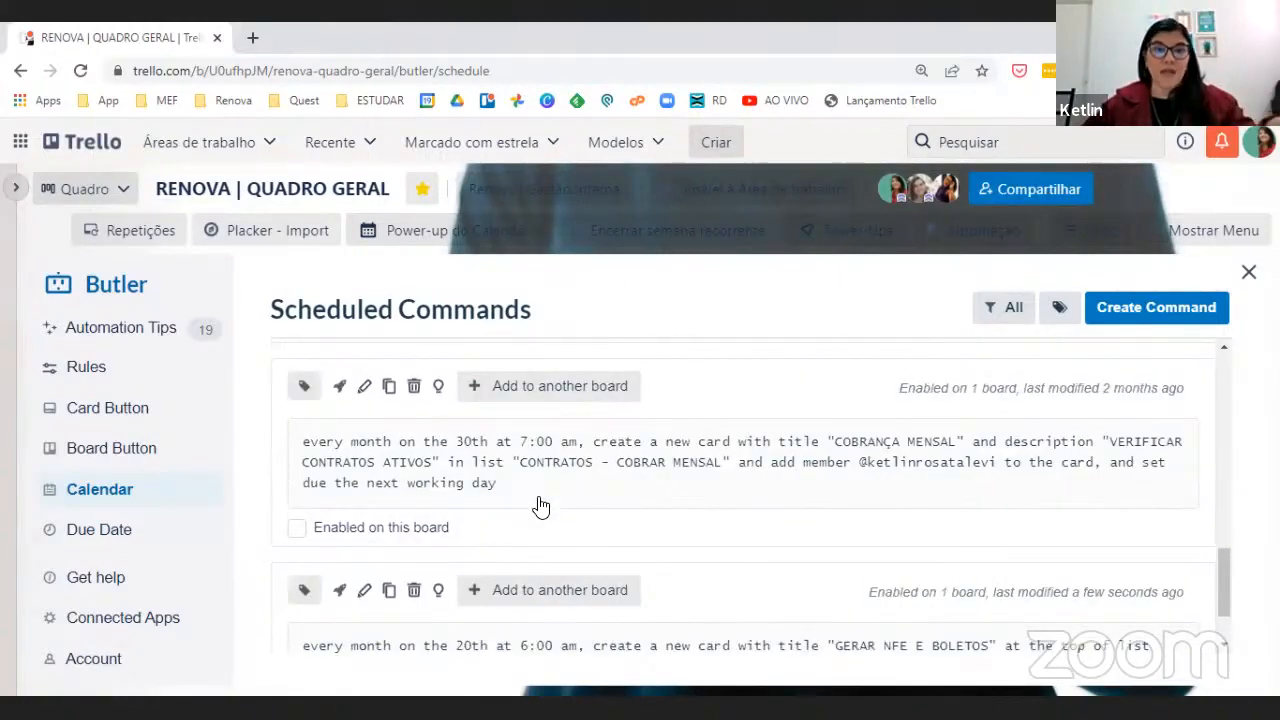
{"action": "scroll", "coordinate": [538, 496], "scroll_direction": "down", "scroll_amount": 1}
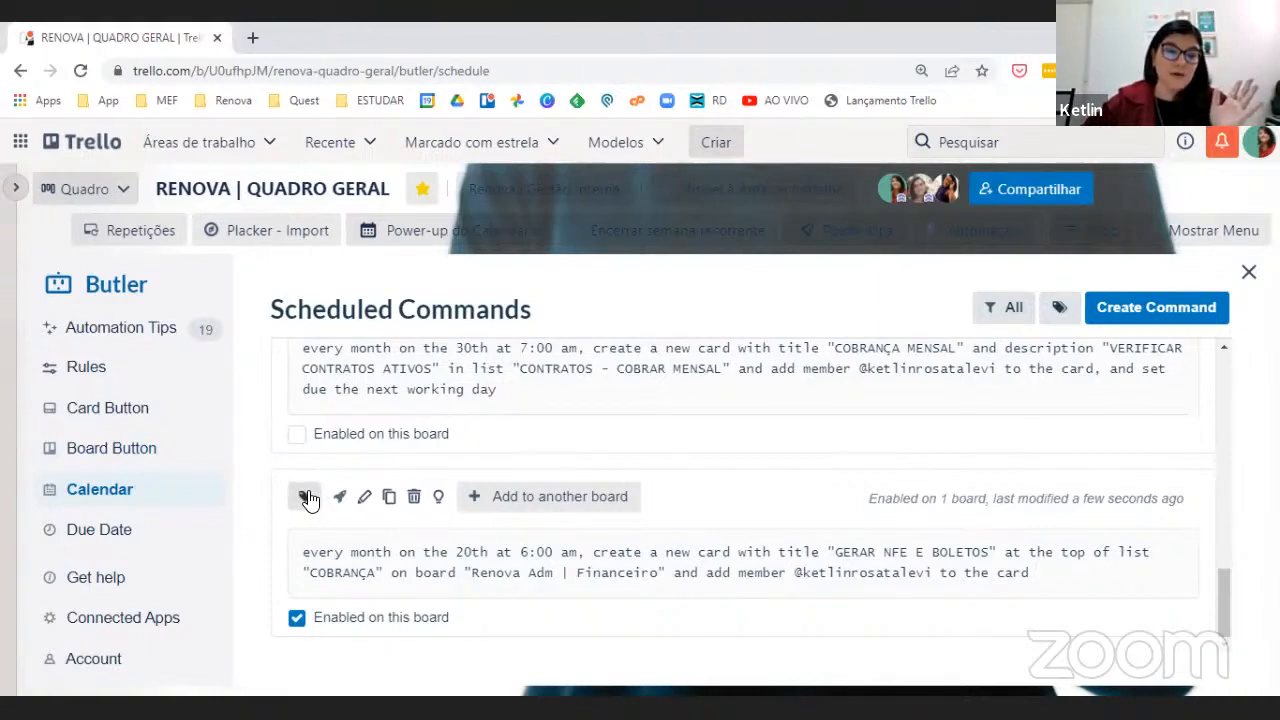
Remove the GERAR NFE E BOLETOS scheduled command and confirm its deletion
{"action": "left_click", "coordinate": [413, 496]}
{"action": "scroll", "coordinate": [566, 537], "scroll_direction": "down", "scroll_amount": 1}
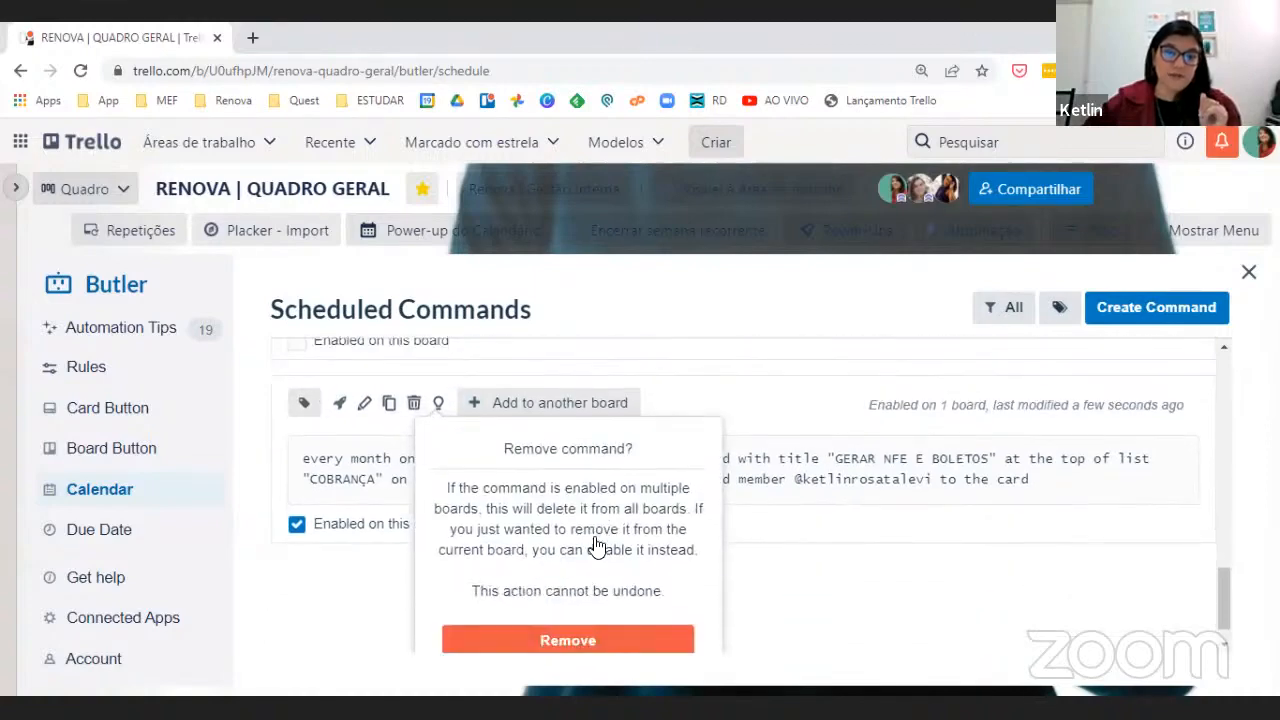
{"action": "left_click", "coordinate": [572, 638]}
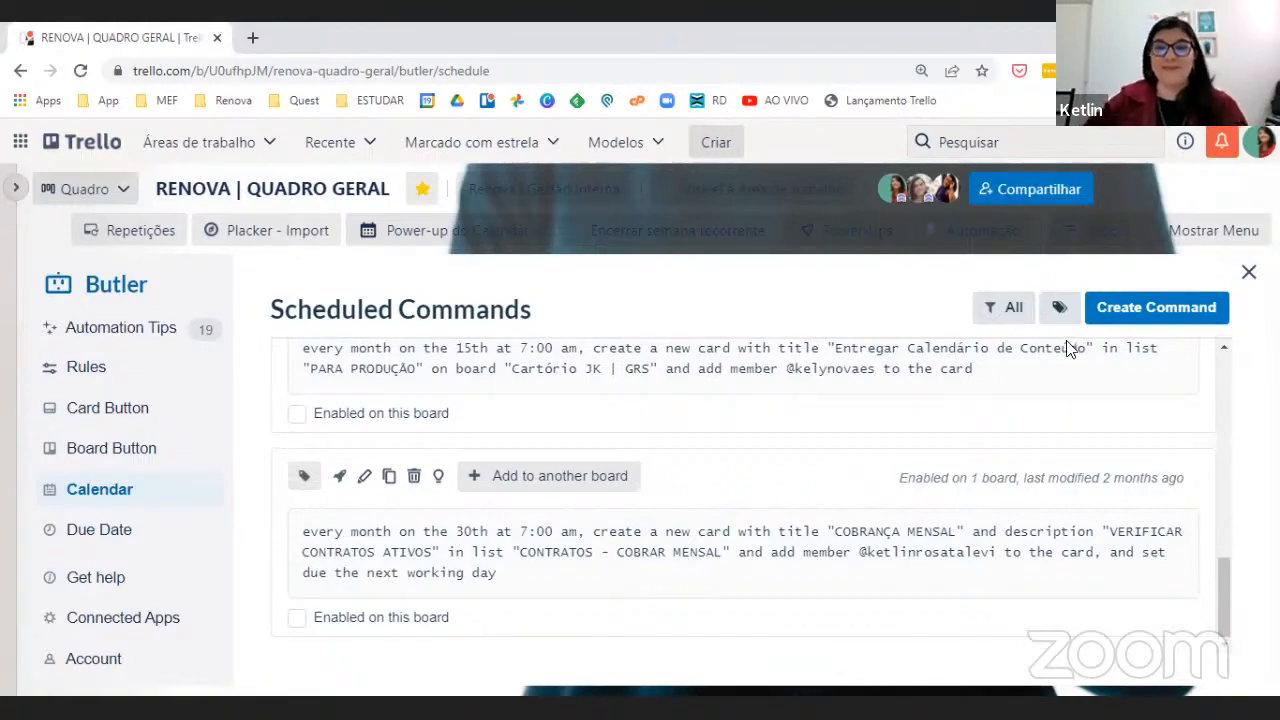
Start a new schedule command and bring up the schedule options for its trigger
{"action": "left_click", "coordinate": [1152, 309]}
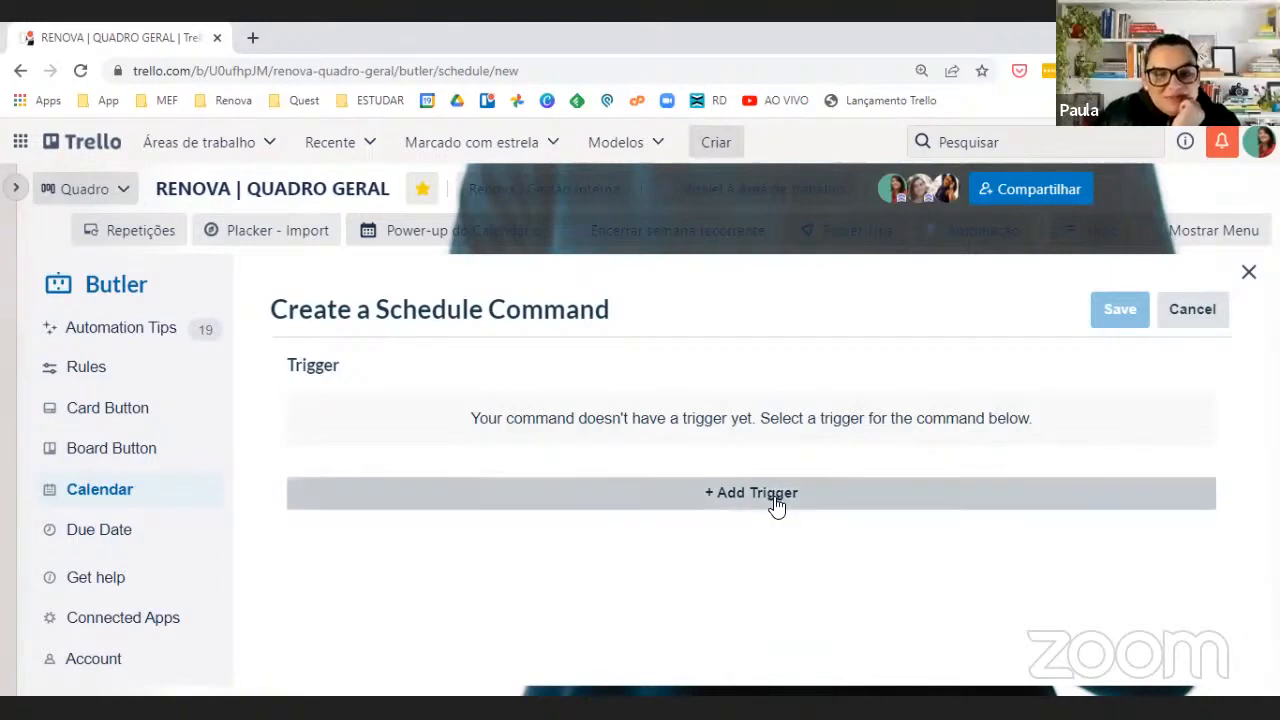
{"action": "left_click", "coordinate": [812, 503]}
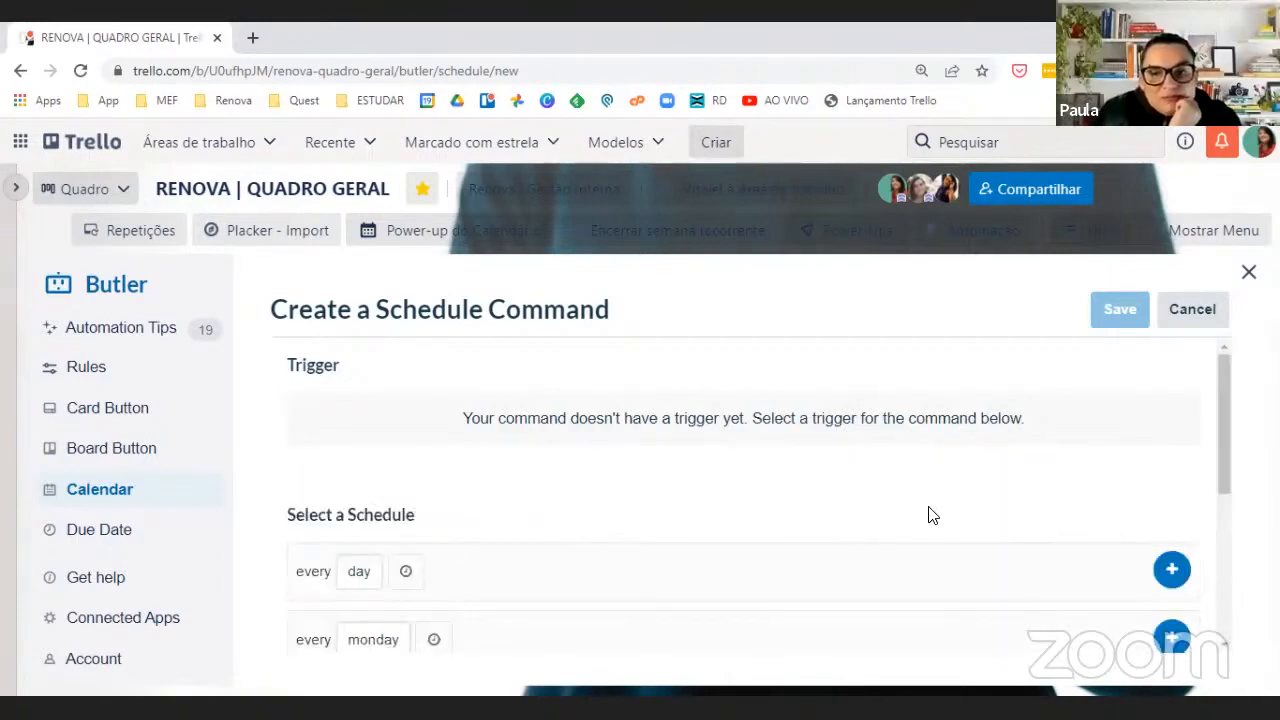
{"action": "scroll", "coordinate": [920, 513], "scroll_direction": "down", "scroll_amount": 1}
{"action": "scroll", "coordinate": [800, 514], "scroll_direction": "down", "scroll_amount": 1}
{"action": "scroll", "coordinate": [774, 511], "scroll_direction": "up", "scroll_amount": 1}
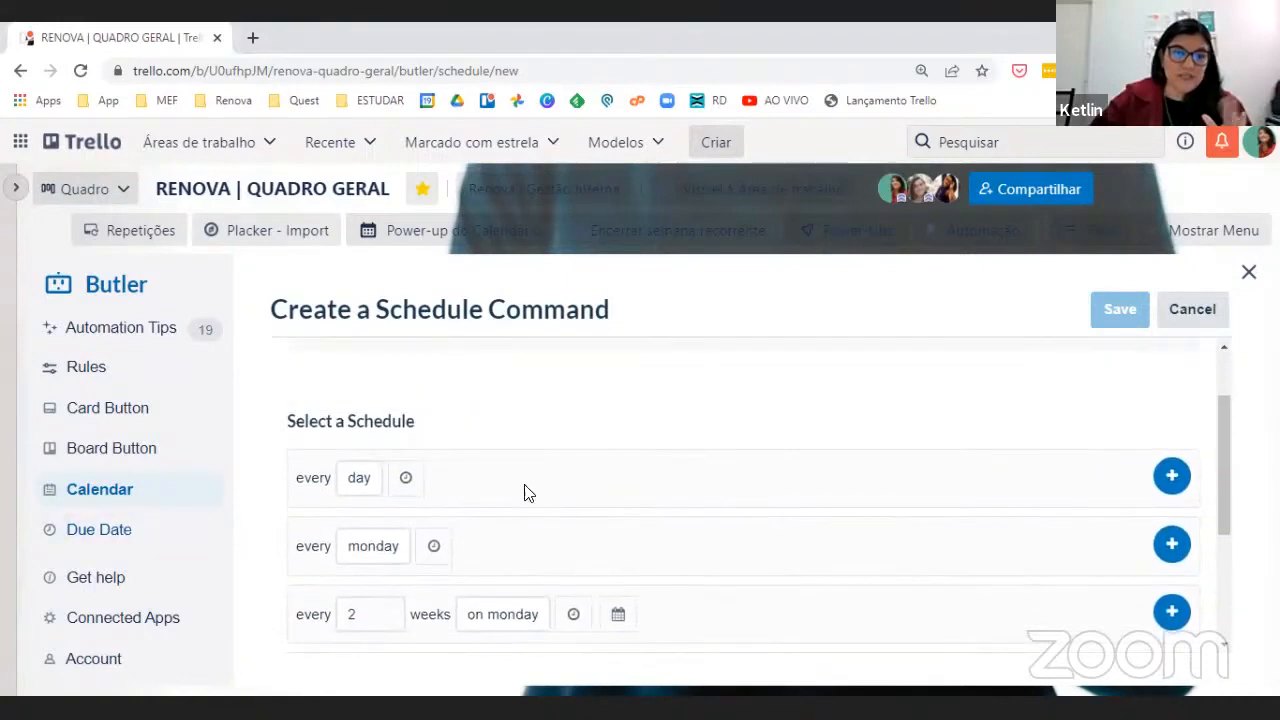
Add a trigger that runs the command every day at 12:00 pm
{"action": "left_click", "coordinate": [349, 480]}
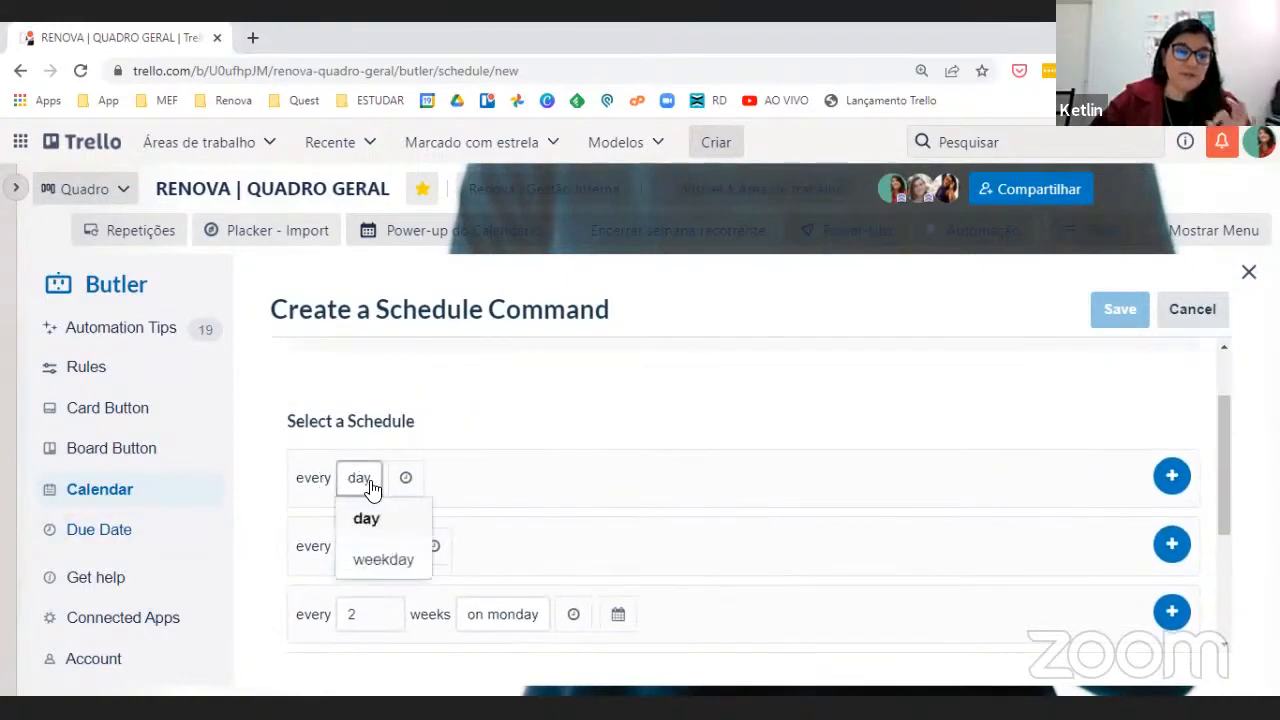
{"action": "left_click", "coordinate": [407, 480]}
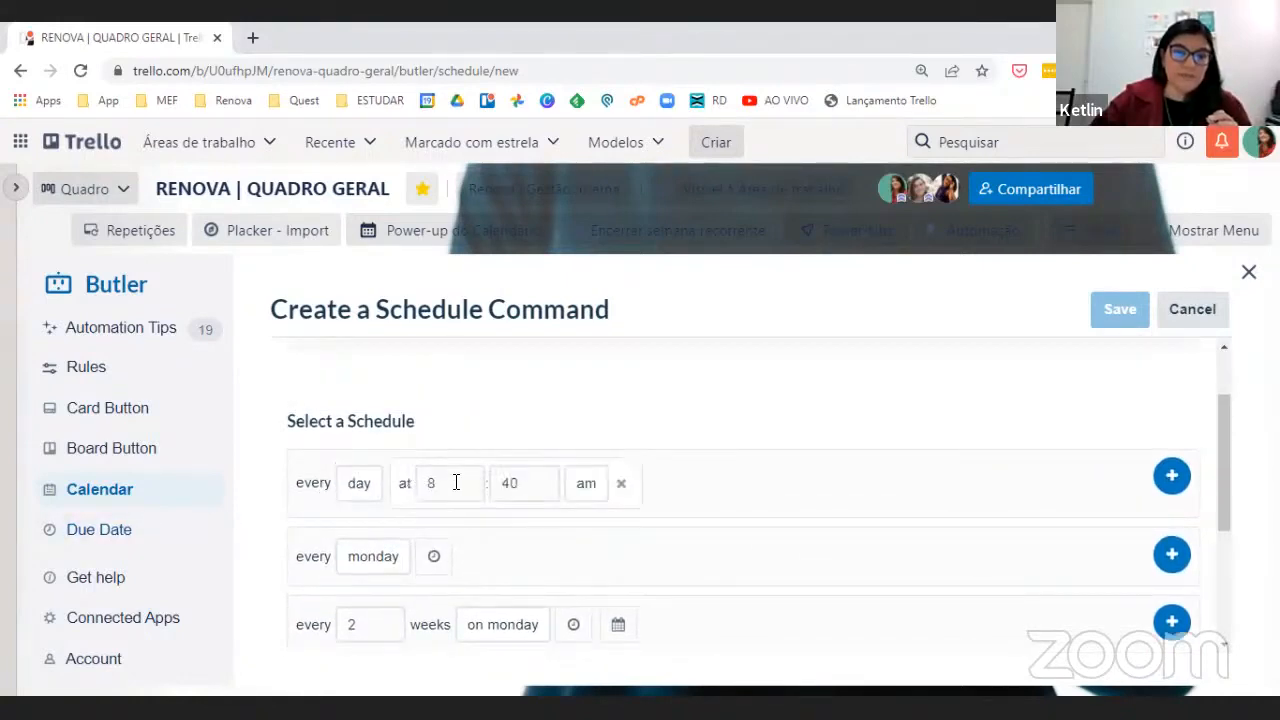
{"action": "double_click", "coordinate": [455, 483]}
{"action": "type", "text": "12"}
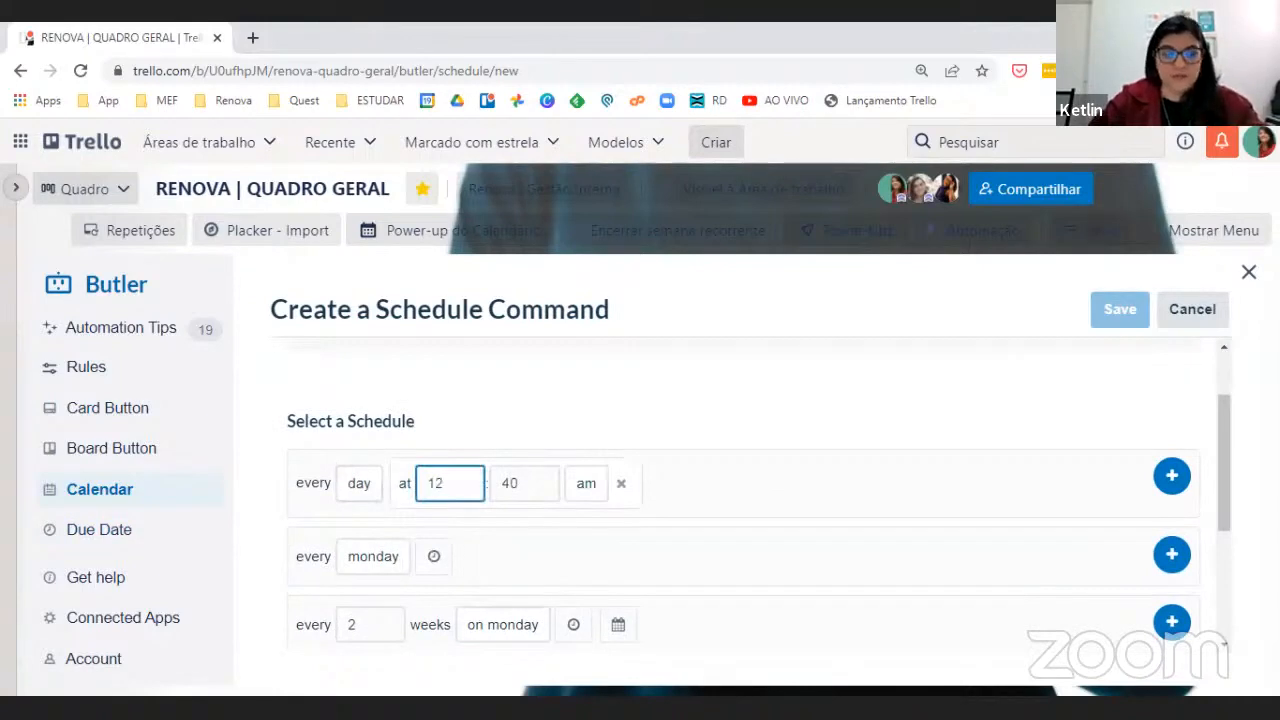
{"action": "key", "text": "Tab"}
{"action": "type", "text": "00"}
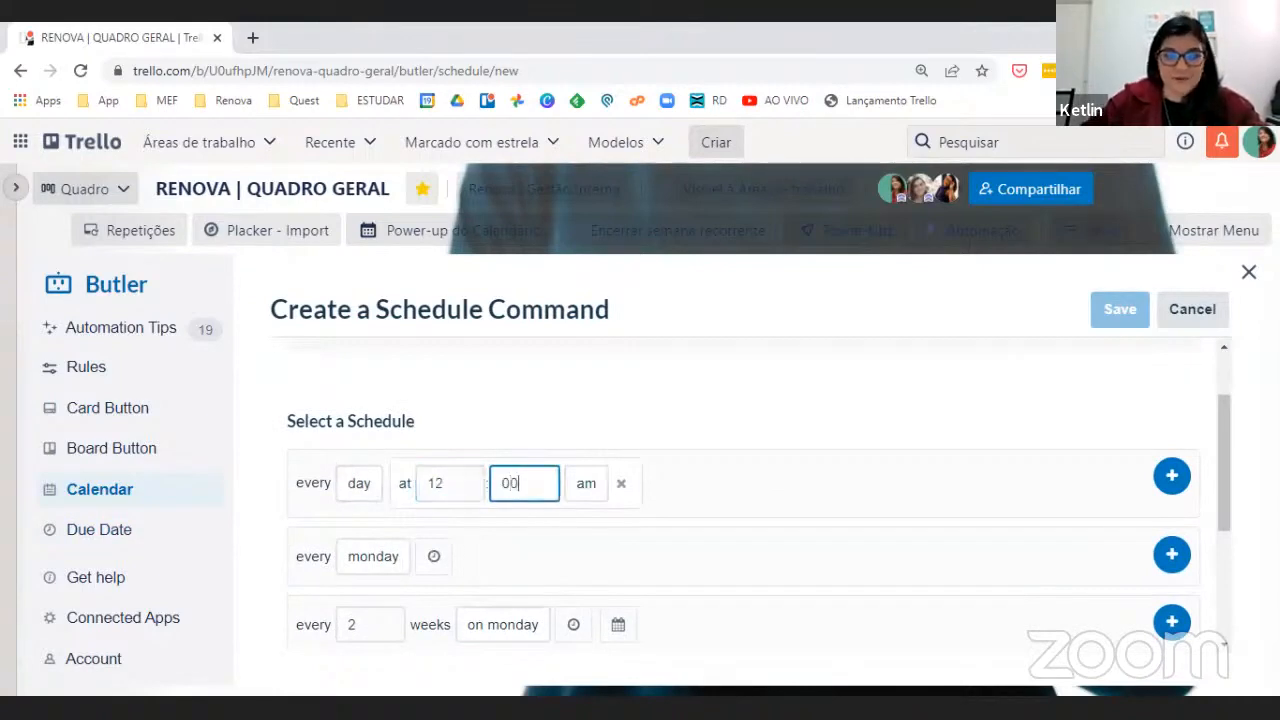
{"action": "left_click", "coordinate": [583, 485]}
{"action": "left_click", "coordinate": [592, 566]}
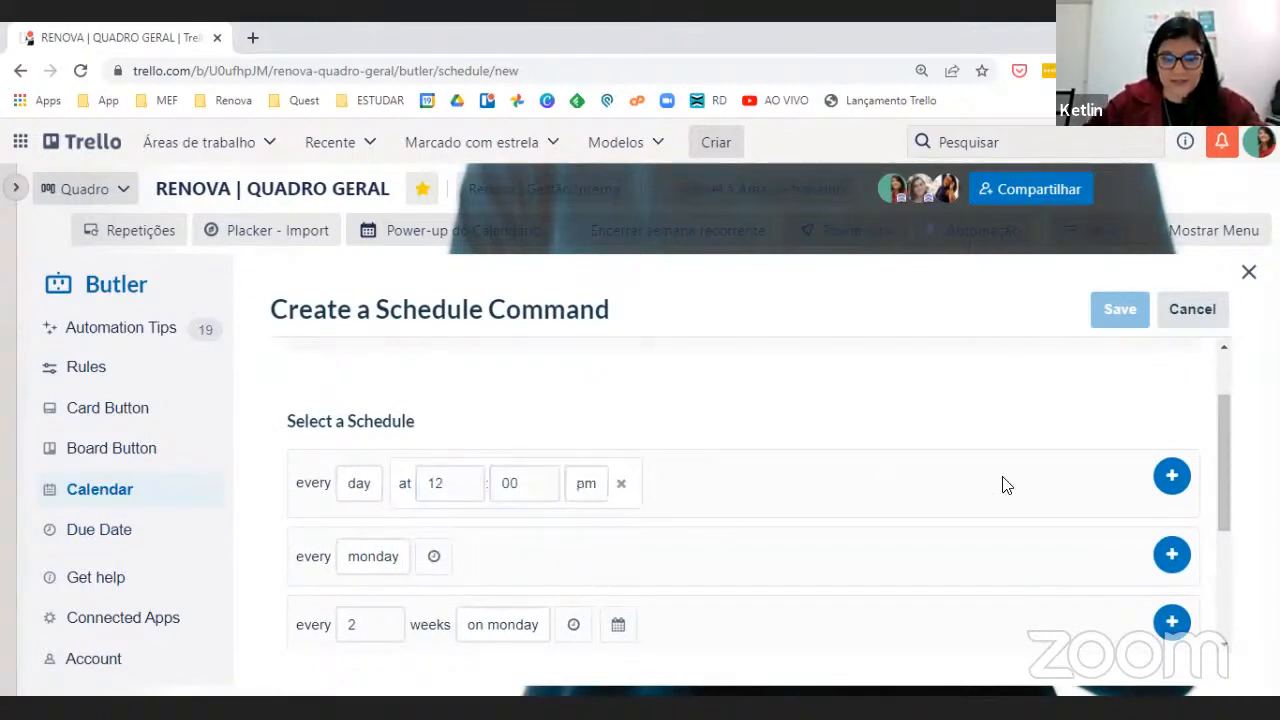
{"action": "left_click", "coordinate": [1174, 478]}
Fill in the Move Cards action to move all the cards in list FAZENDO to list A FAZER
{"action": "scroll", "coordinate": [410, 486], "scroll_direction": "down", "scroll_amount": 2}
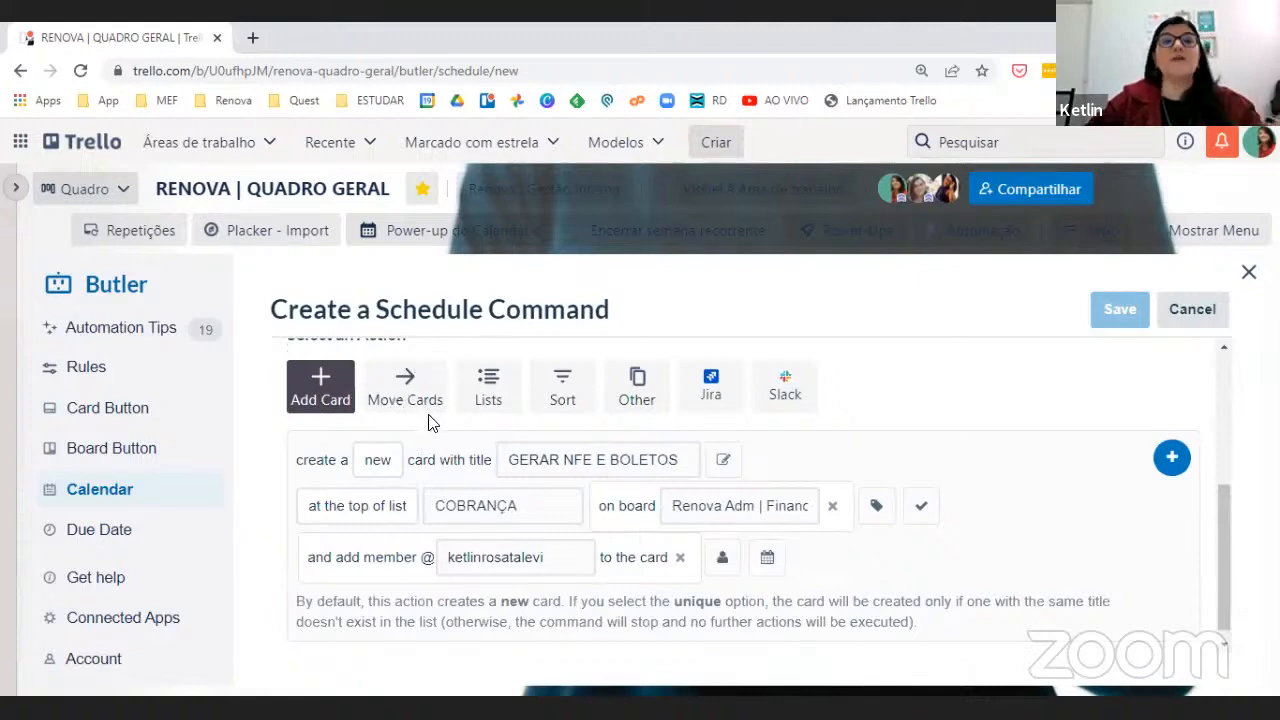
{"action": "left_click", "coordinate": [405, 385]}
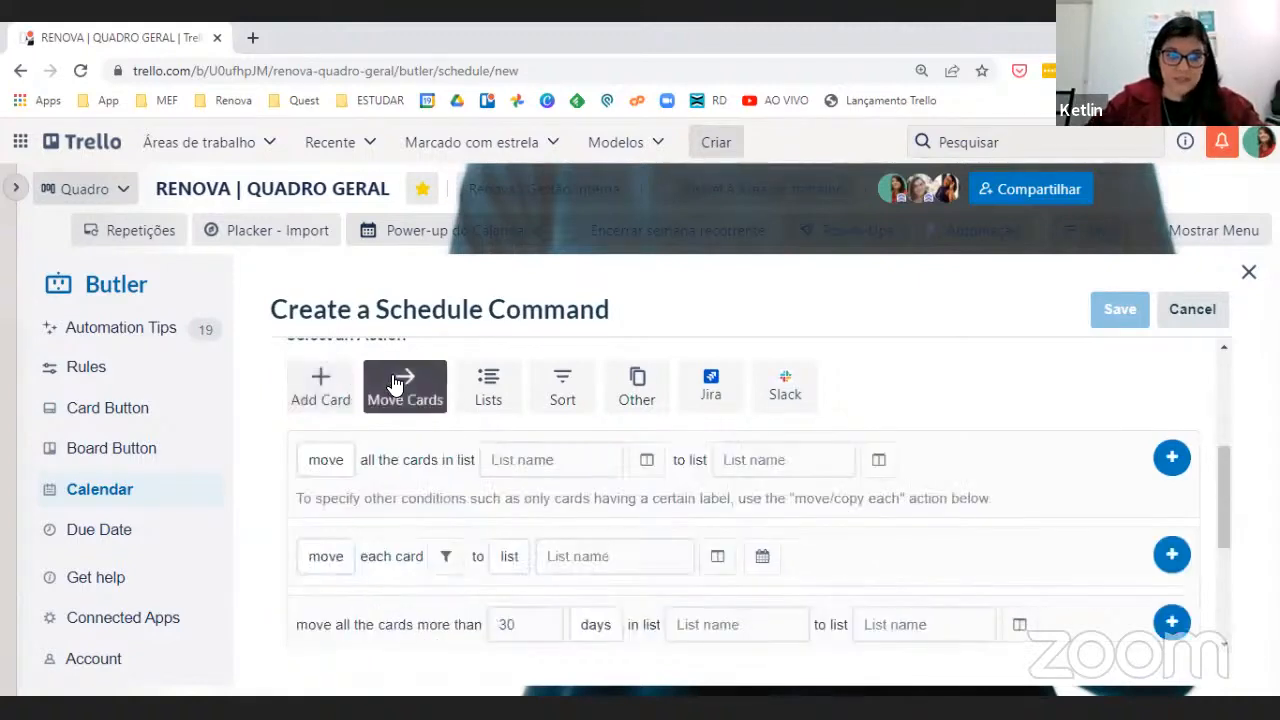
{"action": "scroll", "coordinate": [506, 503], "scroll_direction": "down", "scroll_amount": 1}
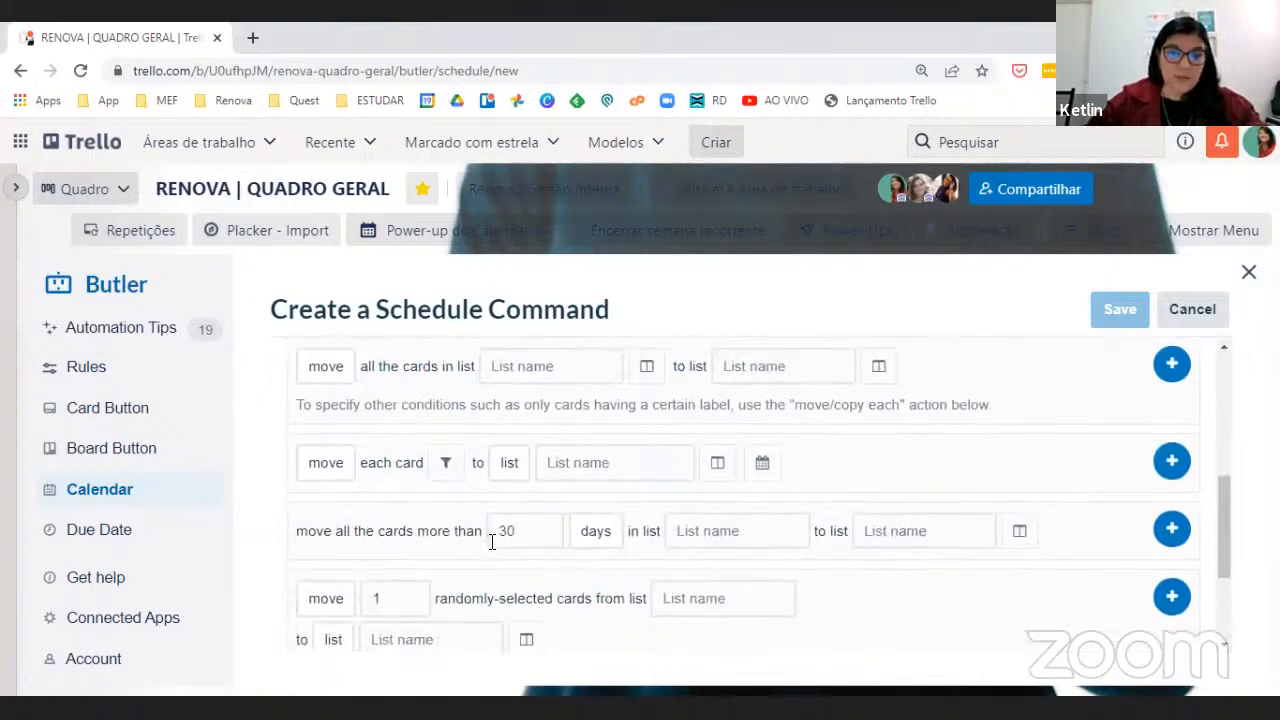
{"action": "scroll", "coordinate": [371, 407], "scroll_direction": "up", "scroll_amount": 1}
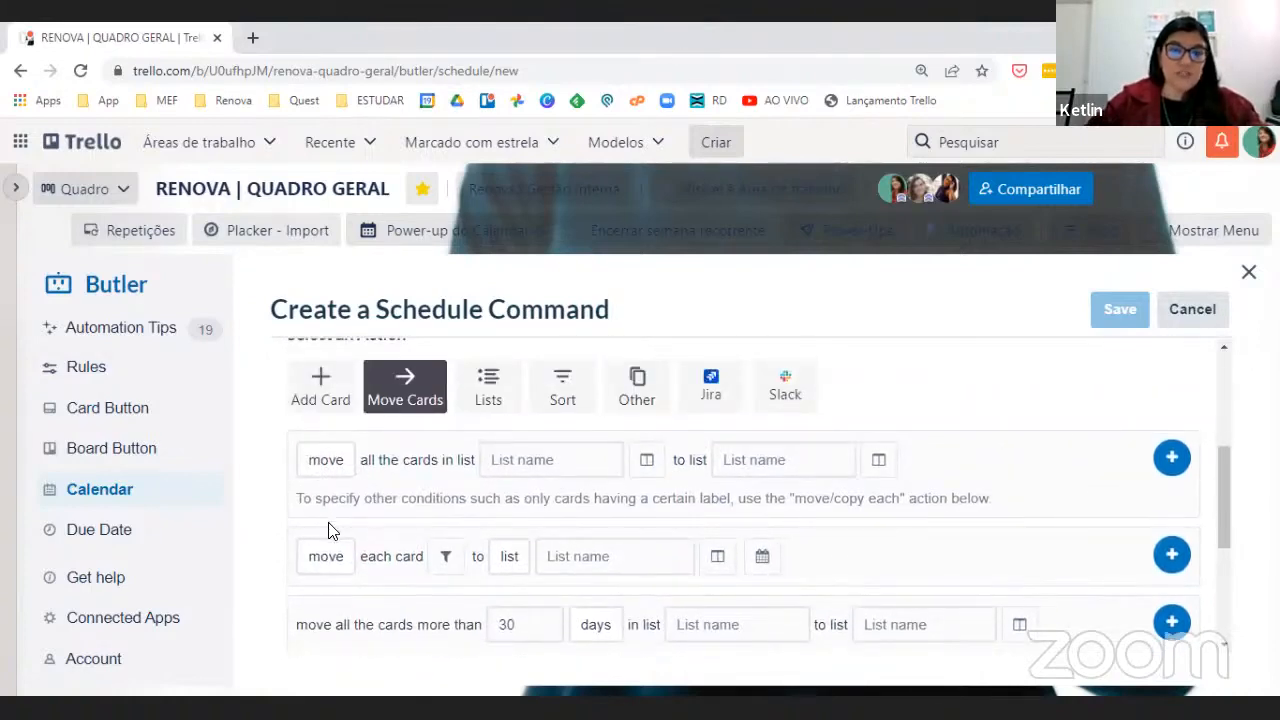
{"action": "left_click", "coordinate": [326, 462]}
{"action": "left_click", "coordinate": [326, 462]}
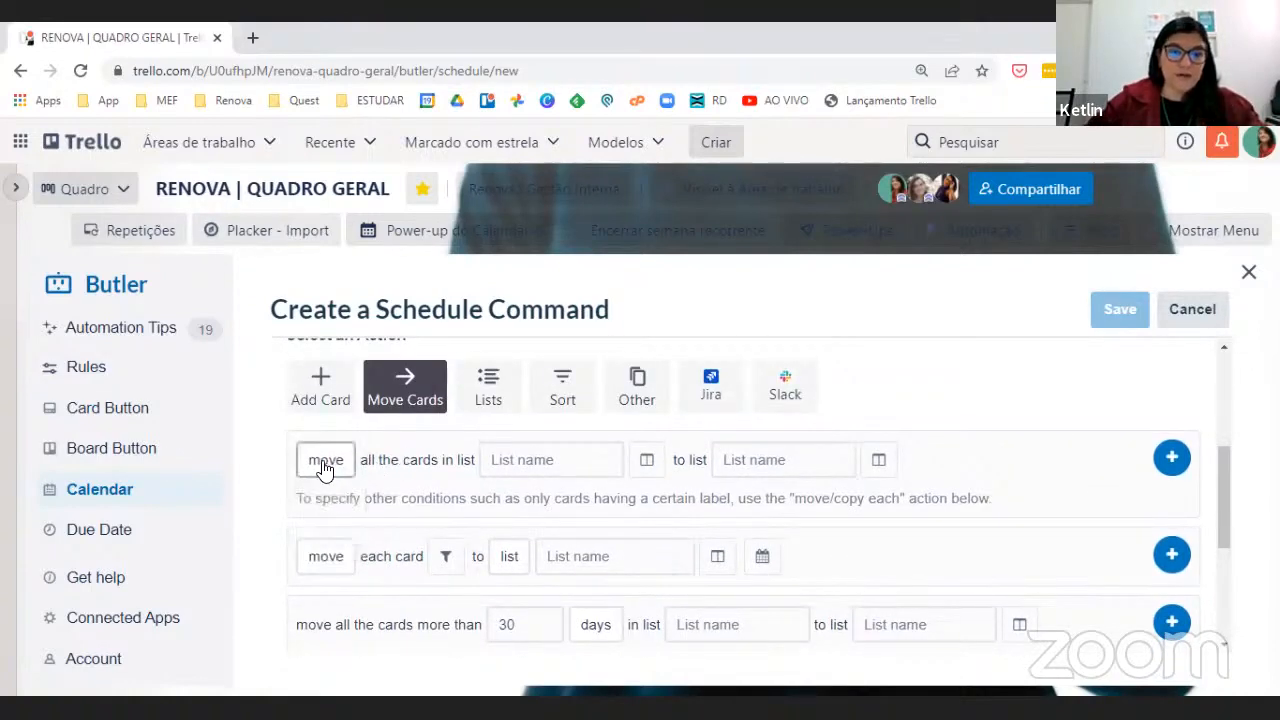
{"action": "left_click", "coordinate": [325, 463]}
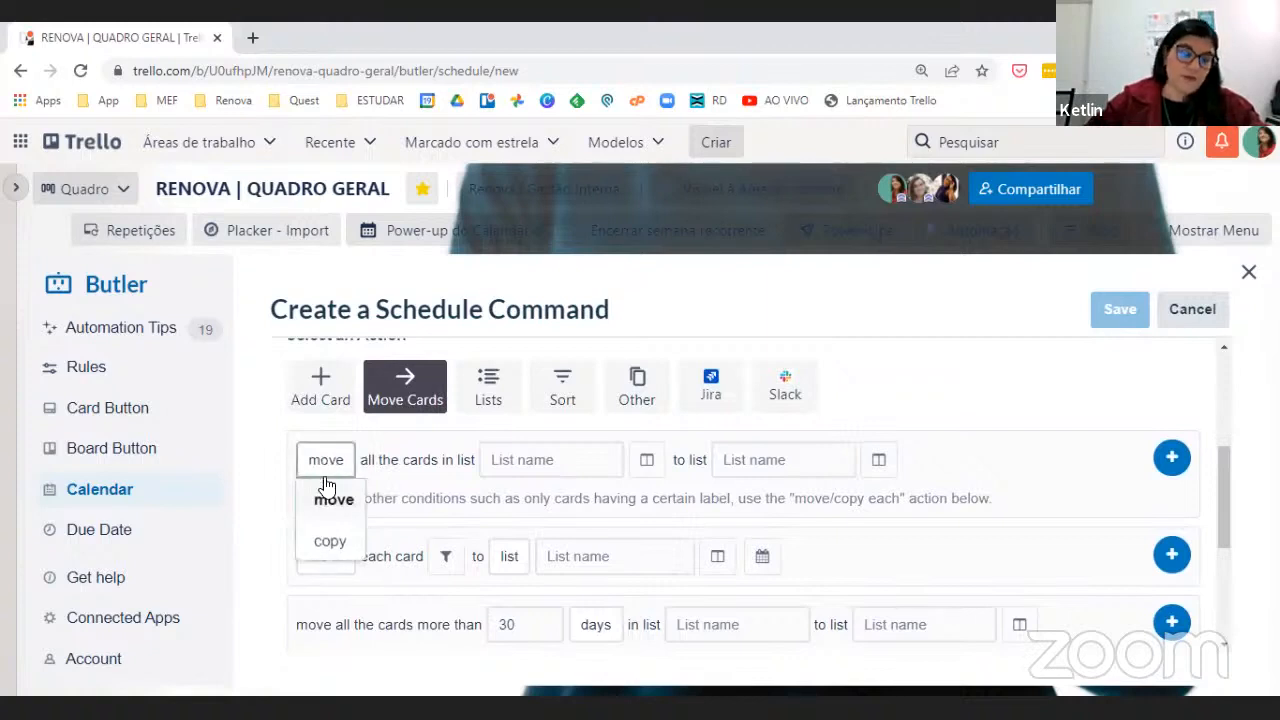
{"action": "left_click", "coordinate": [334, 499]}
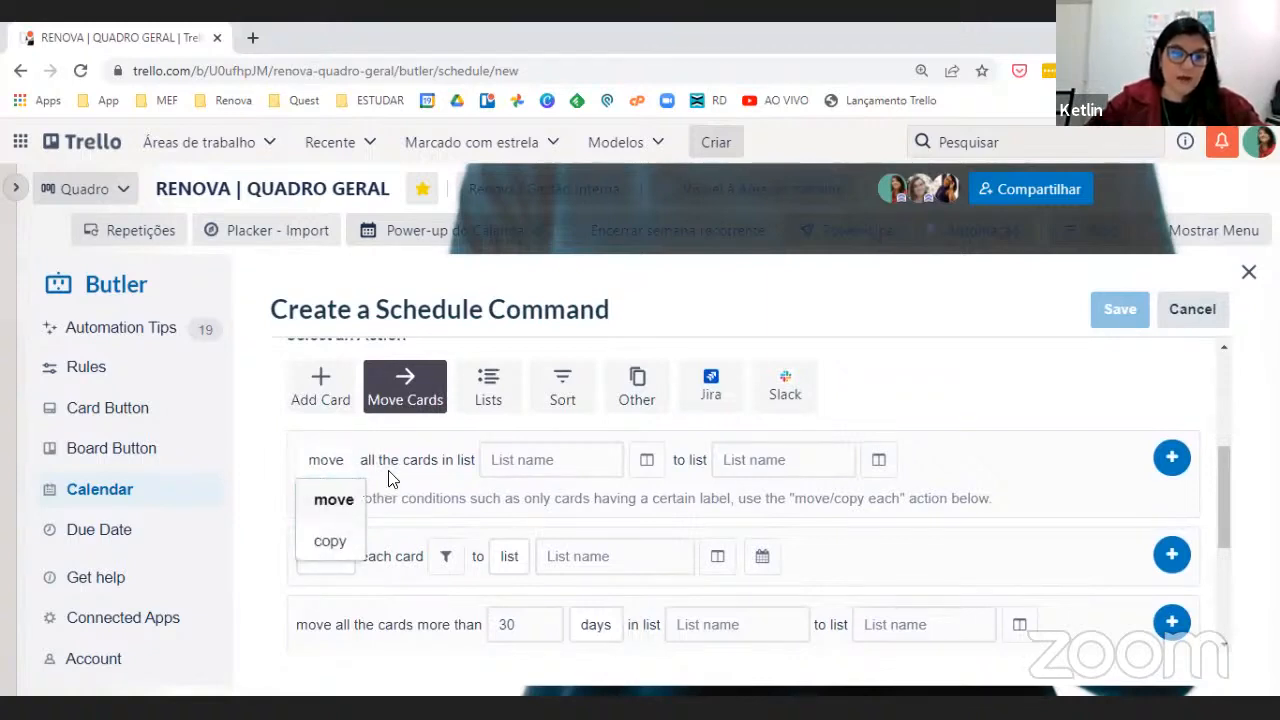
{"action": "left_click", "coordinate": [537, 462]}
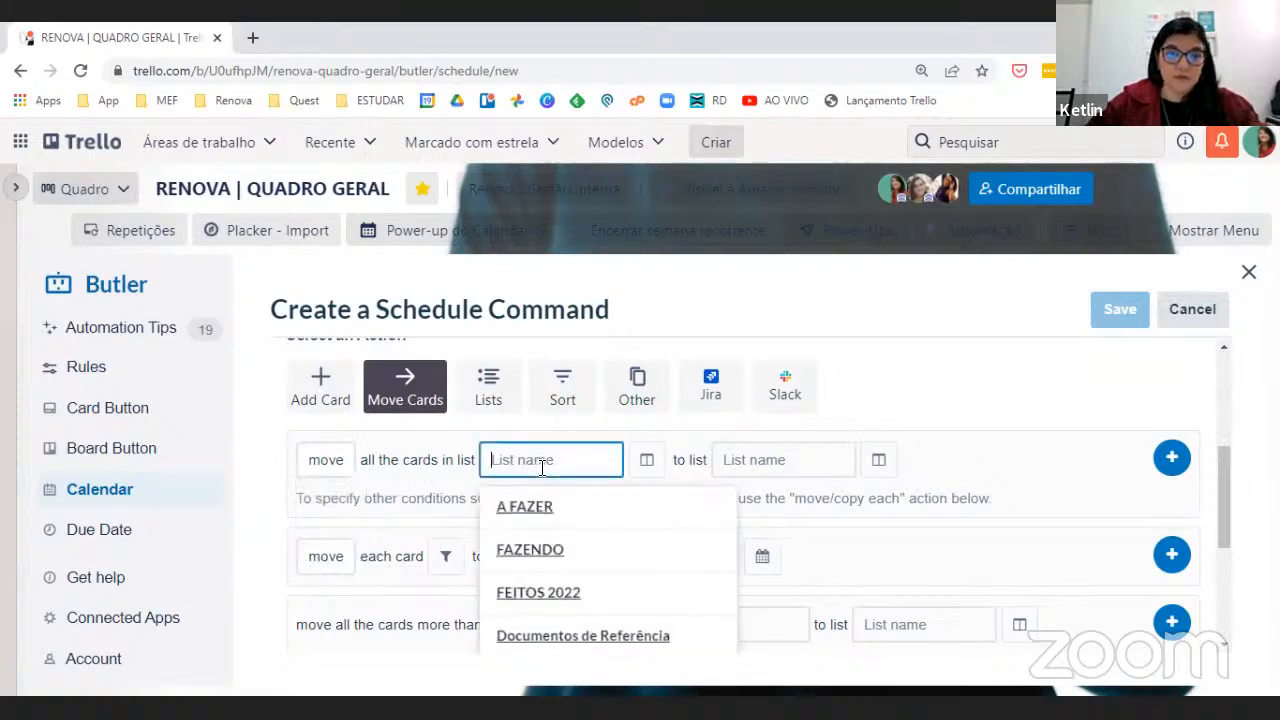
{"action": "left_click", "coordinate": [535, 549]}
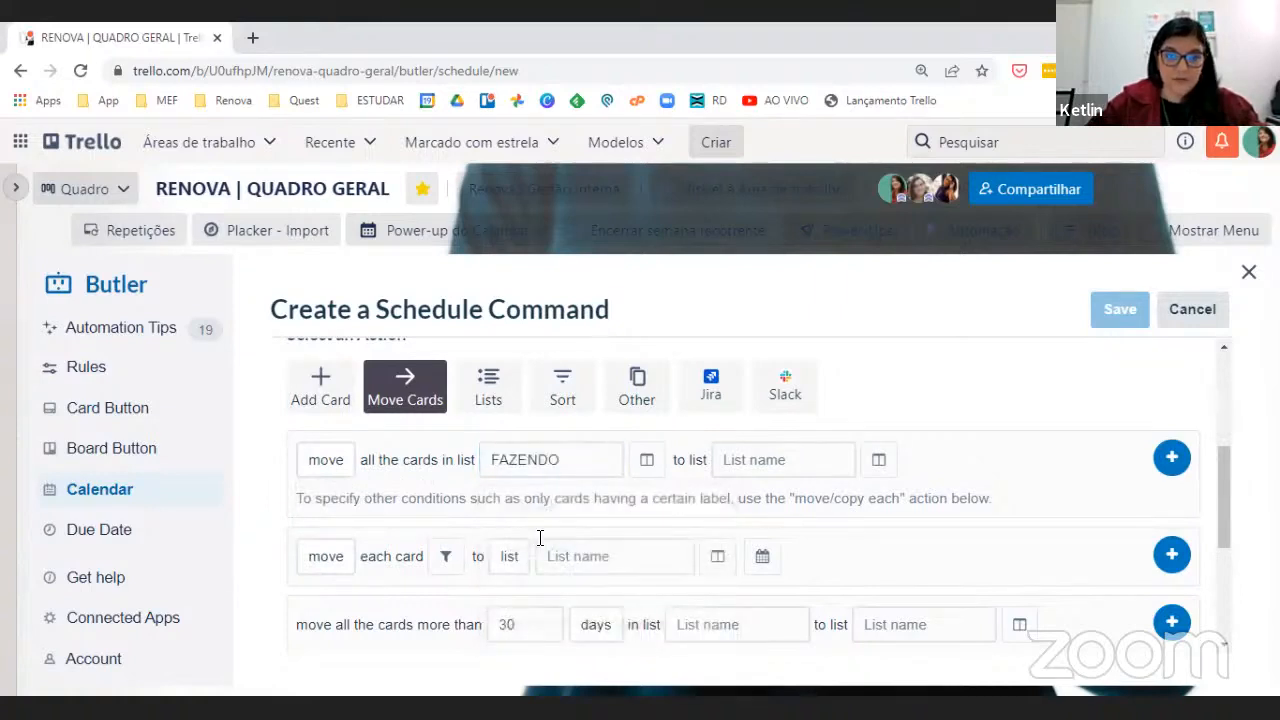
{"action": "left_click", "coordinate": [752, 460]}
{"action": "left_click", "coordinate": [756, 504]}
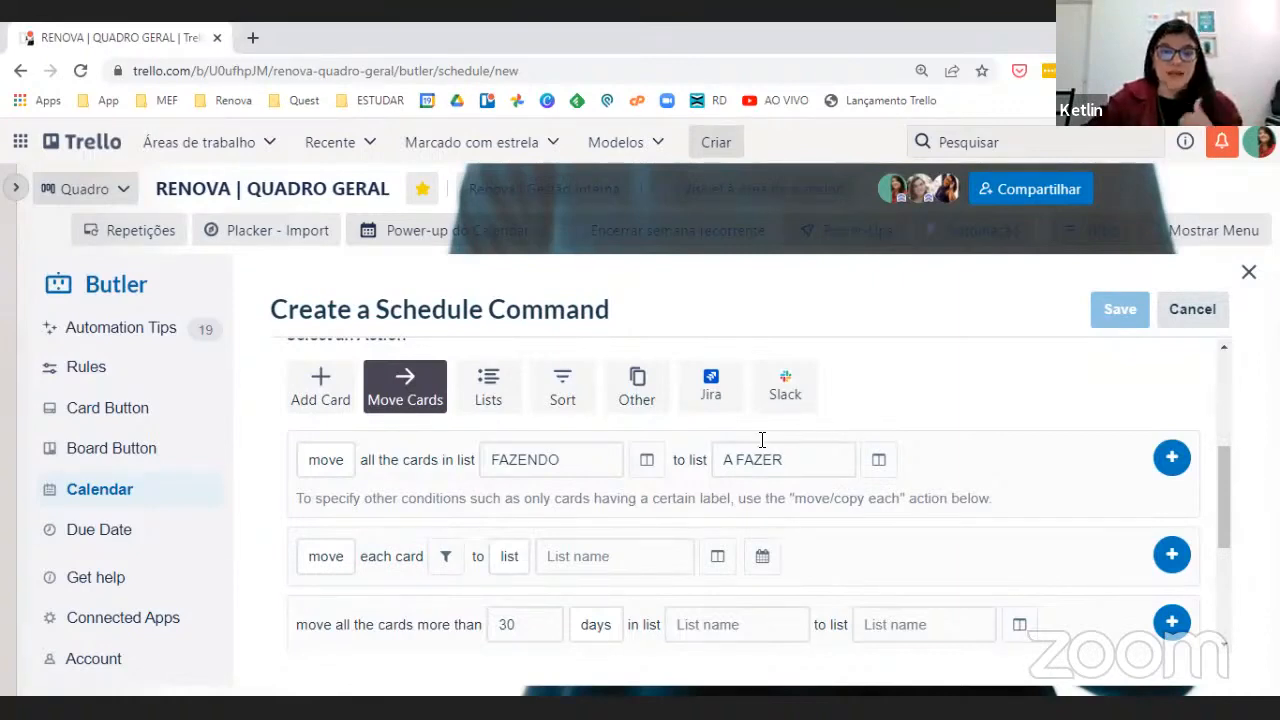
Examine the other card-moving and archiving actions, including moving cards by age in days, and review the command's trigger
{"action": "scroll", "coordinate": [709, 467], "scroll_direction": "down", "scroll_amount": 1}
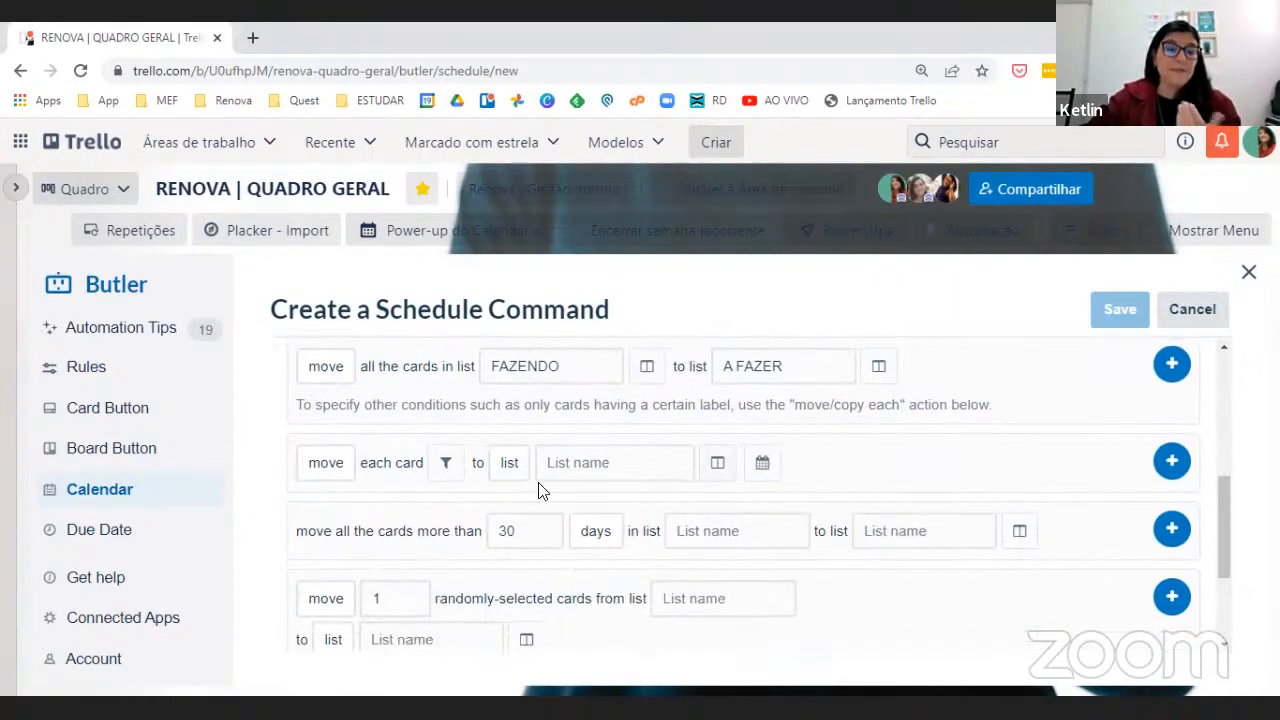
{"action": "scroll", "coordinate": [586, 529], "scroll_direction": "down", "scroll_amount": 1}
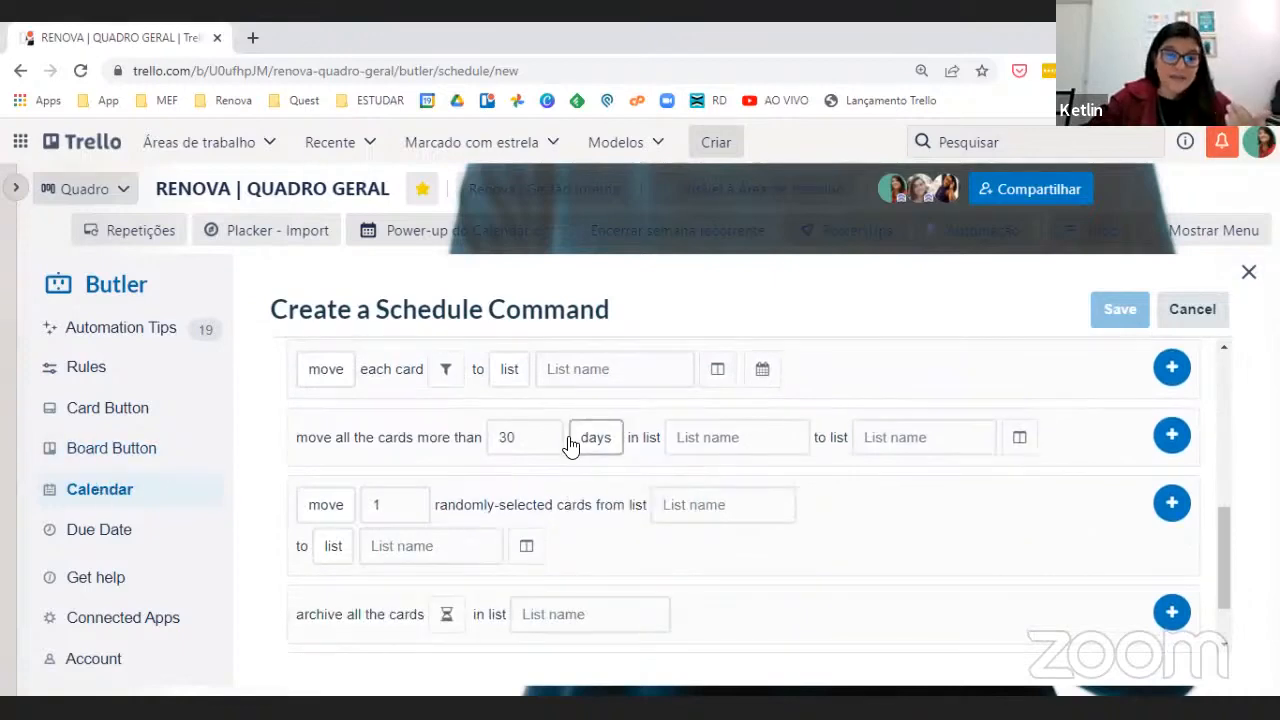
{"action": "scroll", "coordinate": [298, 528], "scroll_direction": "down", "scroll_amount": 1}
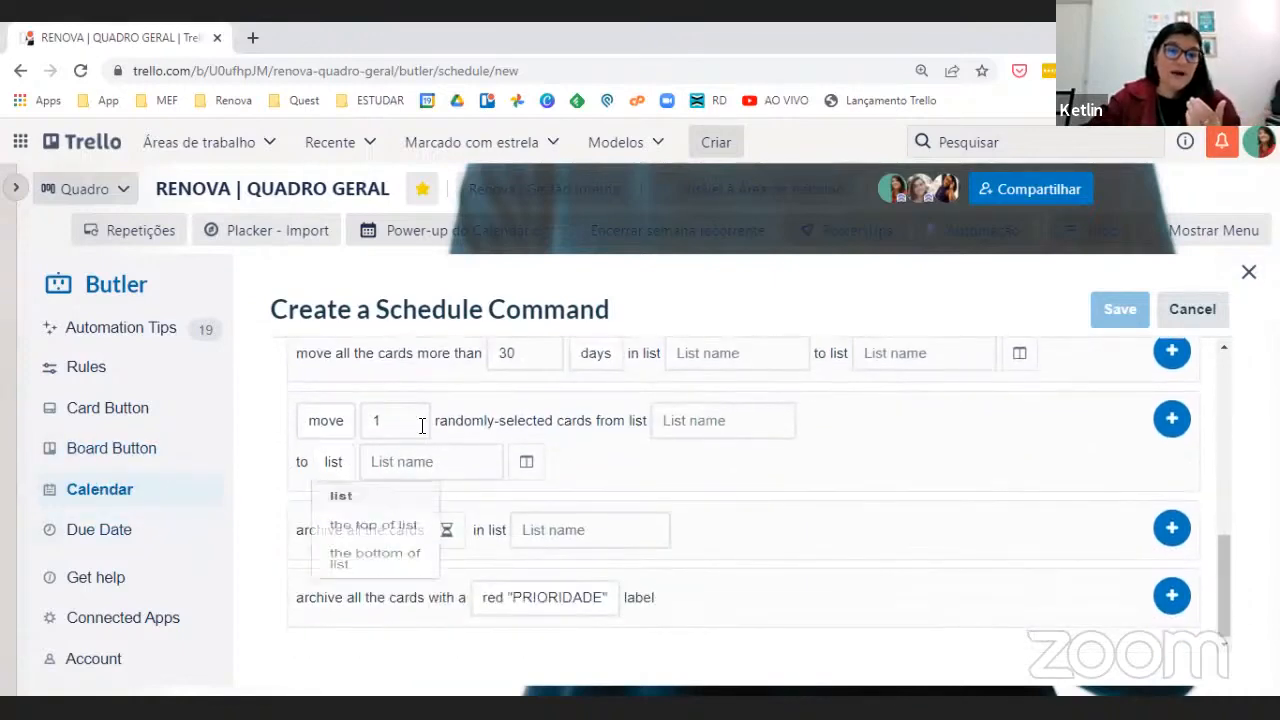
{"action": "scroll", "coordinate": [440, 448], "scroll_direction": "up", "scroll_amount": 1}
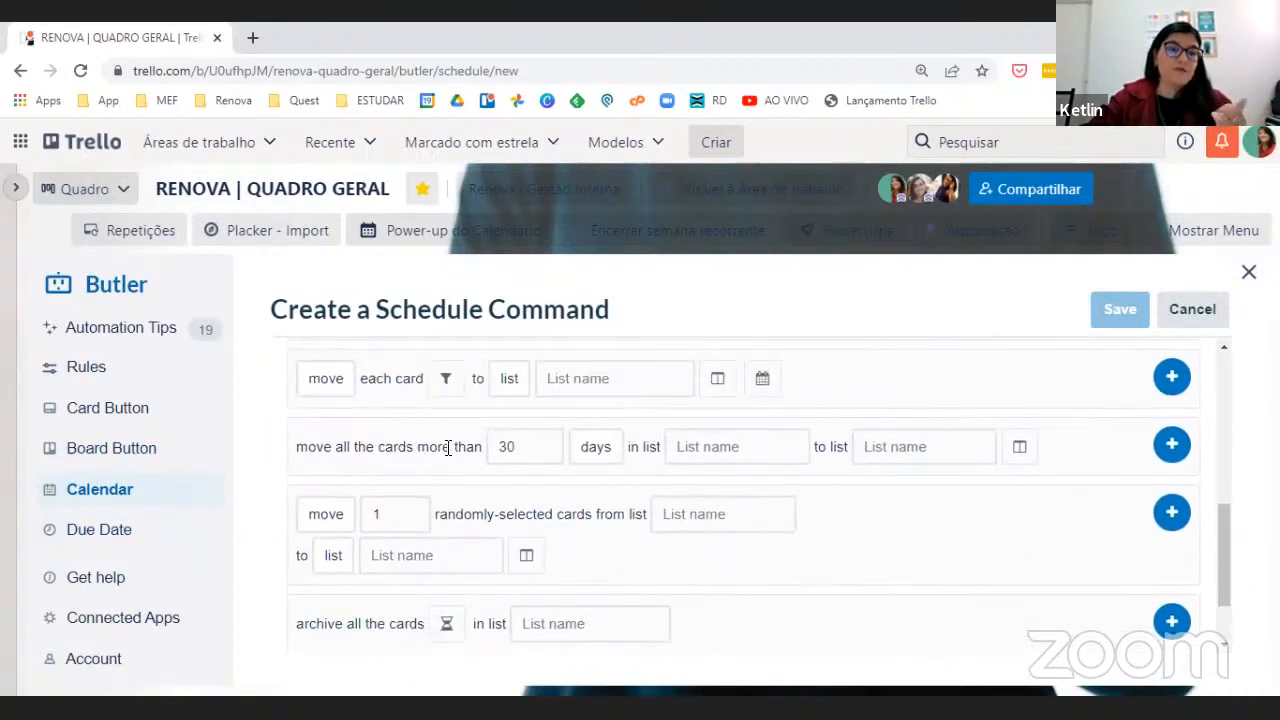
{"action": "left_click", "coordinate": [527, 447]}
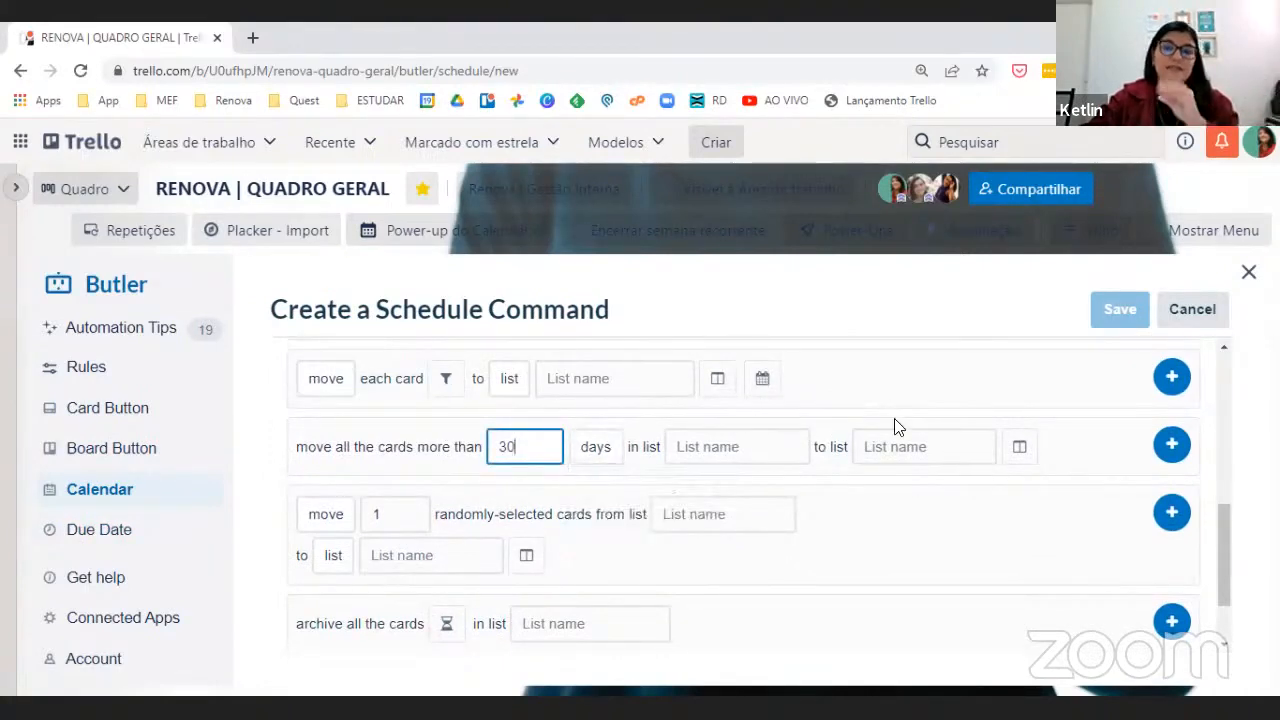
{"action": "scroll", "coordinate": [826, 494], "scroll_direction": "up", "scroll_amount": 2}
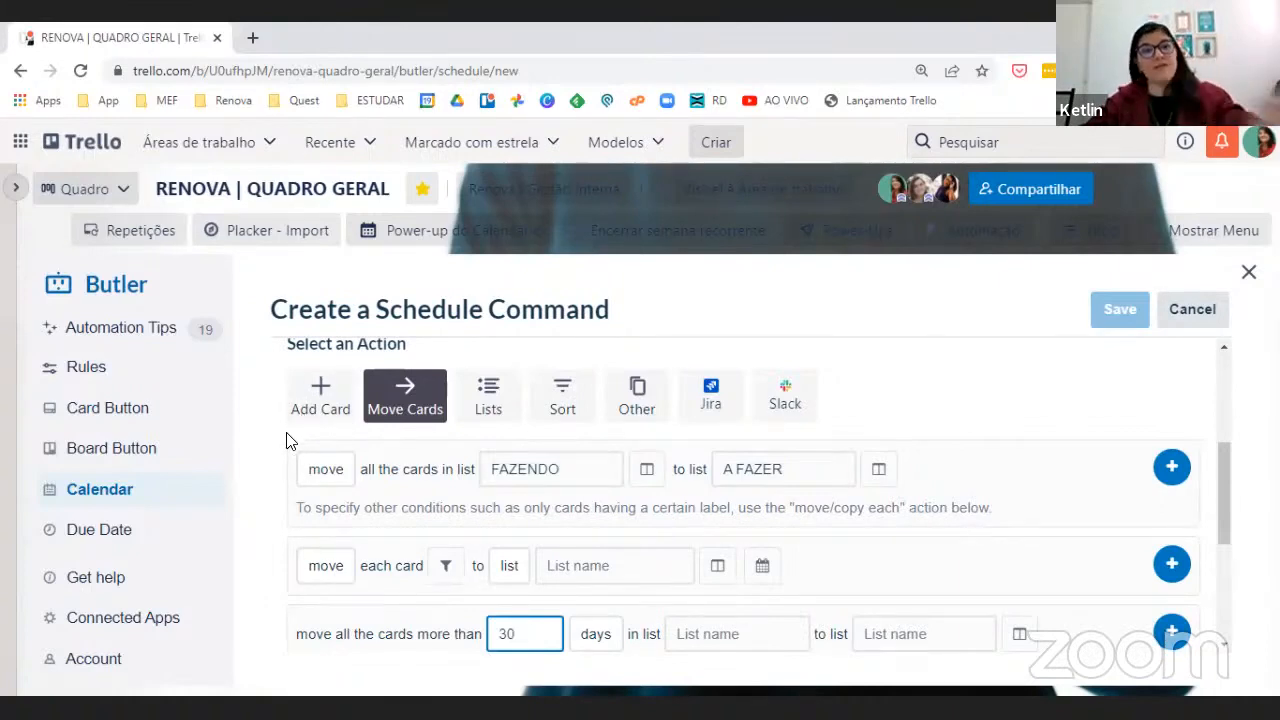
{"action": "scroll", "coordinate": [480, 465], "scroll_direction": "up", "scroll_amount": 5}
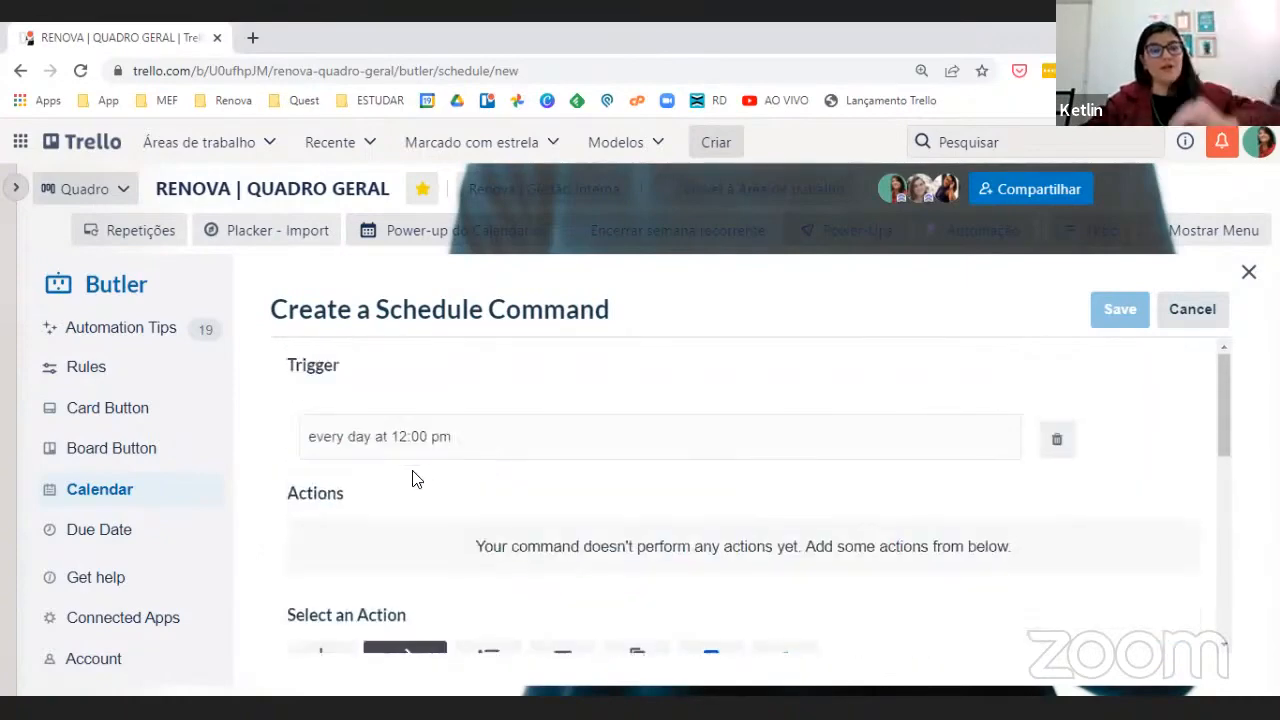
{"action": "scroll", "coordinate": [440, 450], "scroll_direction": "down", "scroll_amount": 3}
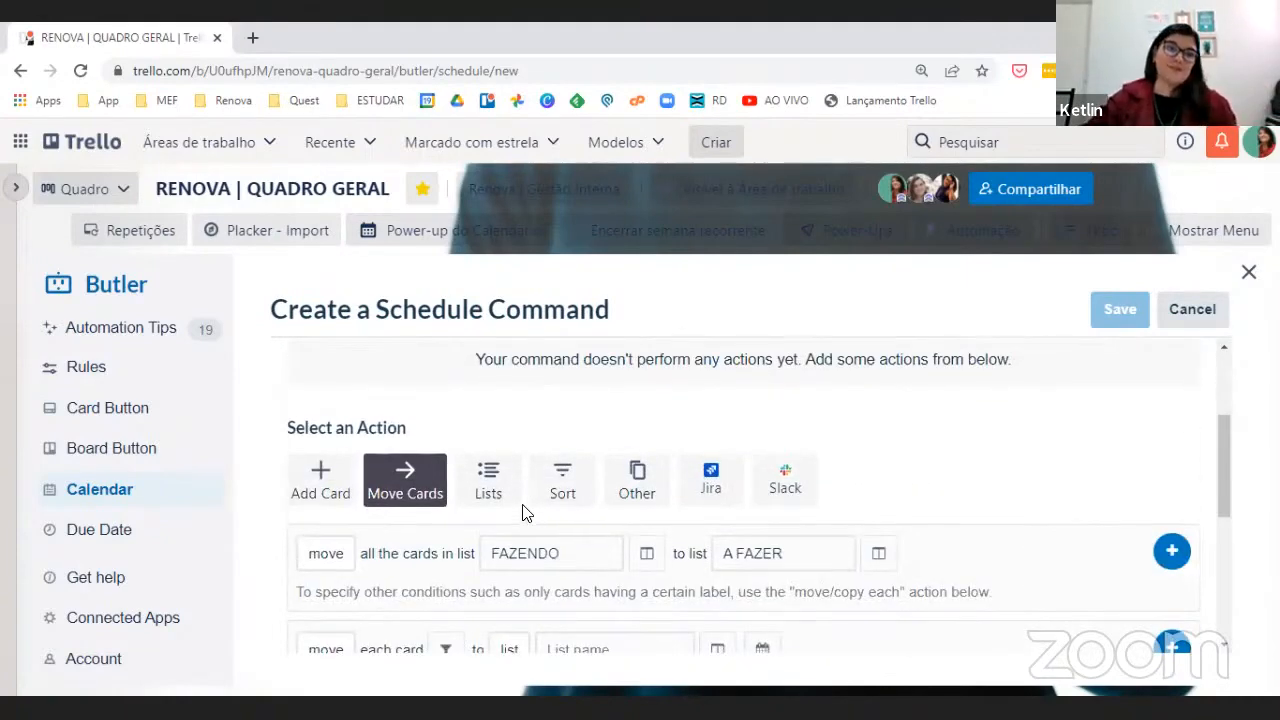
{"action": "scroll", "coordinate": [522, 513], "scroll_direction": "down", "scroll_amount": 2}
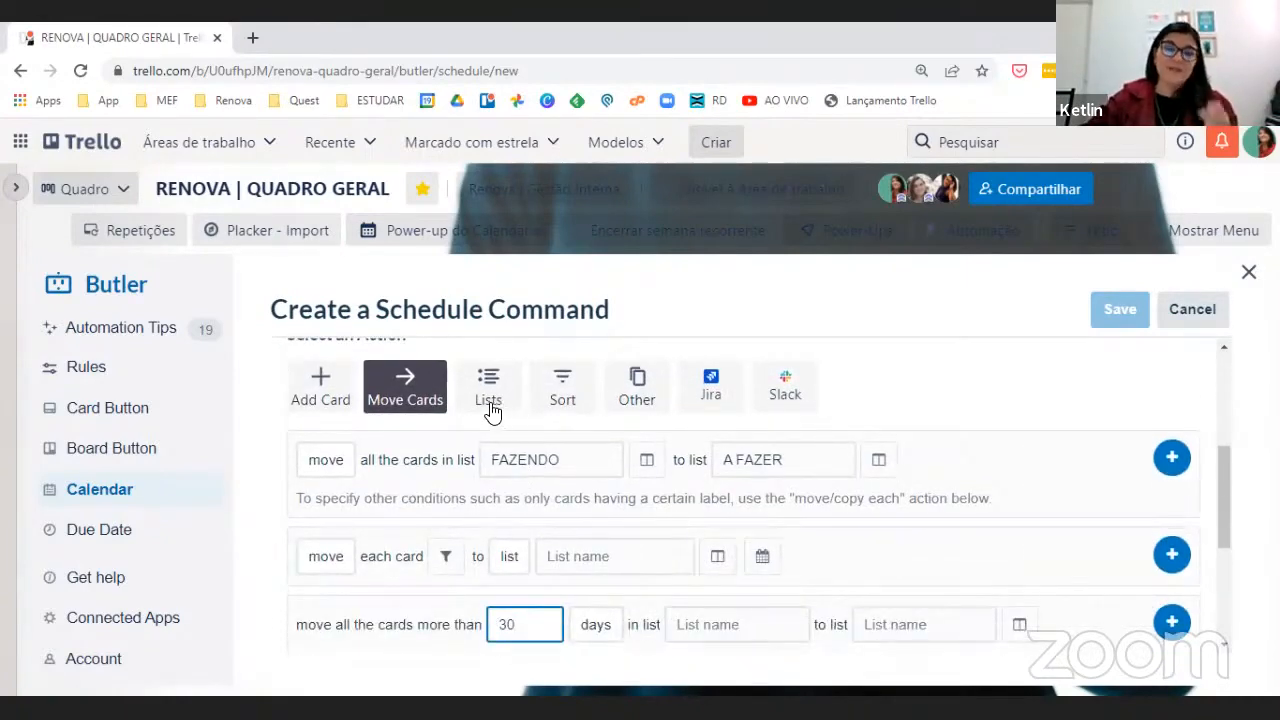
Examine the list actions for creating, renaming, archiving, moving and arranging lists
{"action": "left_click", "coordinate": [489, 392]}
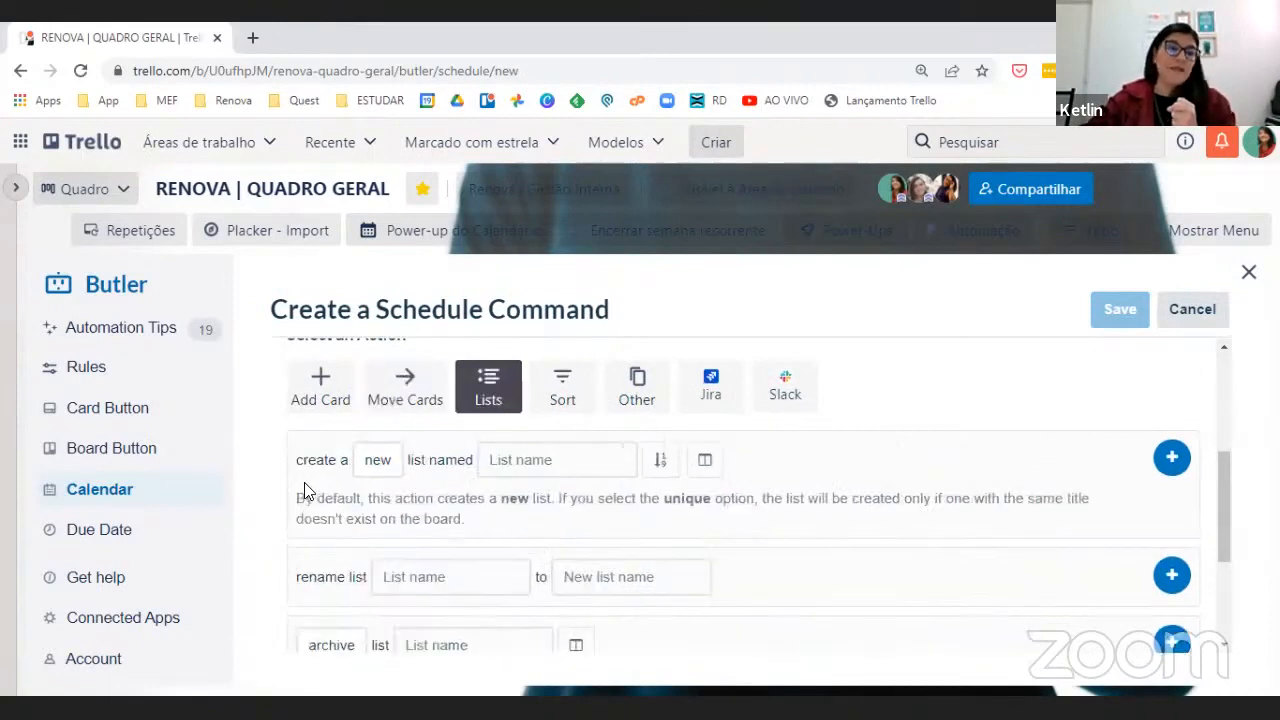
{"action": "scroll", "coordinate": [553, 440], "scroll_direction": "down", "scroll_amount": 2}
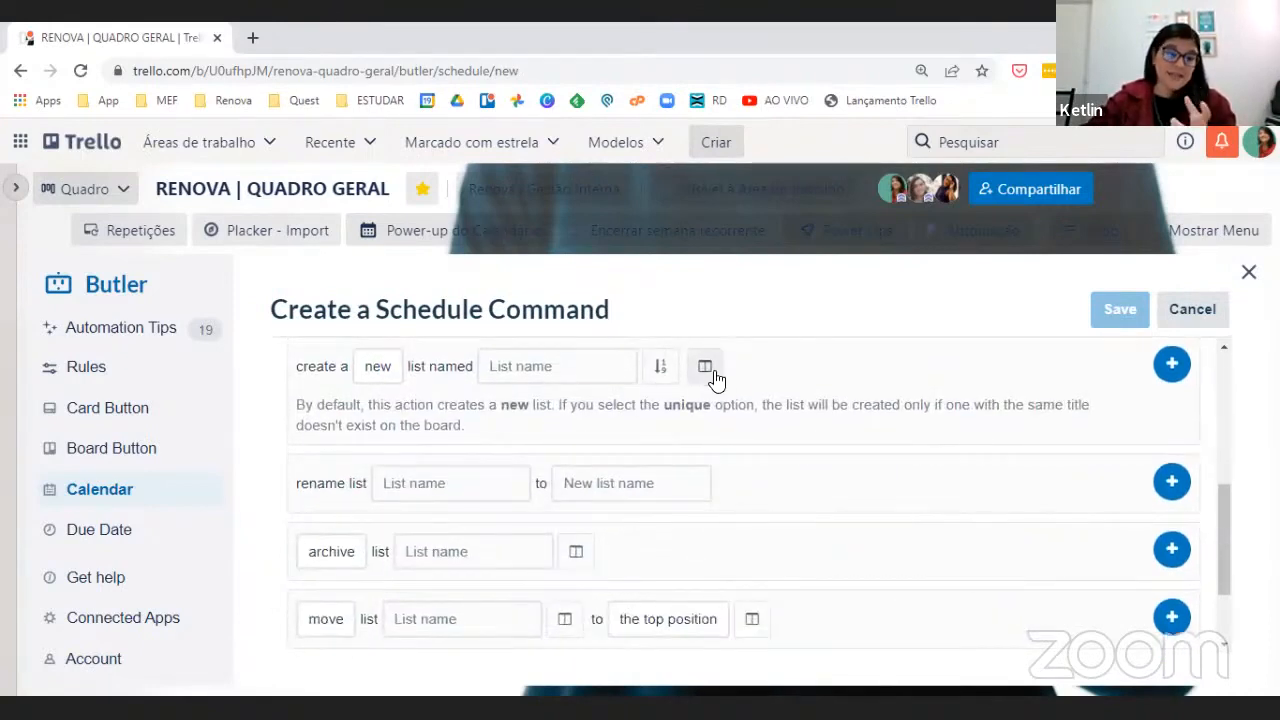
{"action": "scroll", "coordinate": [448, 465], "scroll_direction": "down", "scroll_amount": 2}
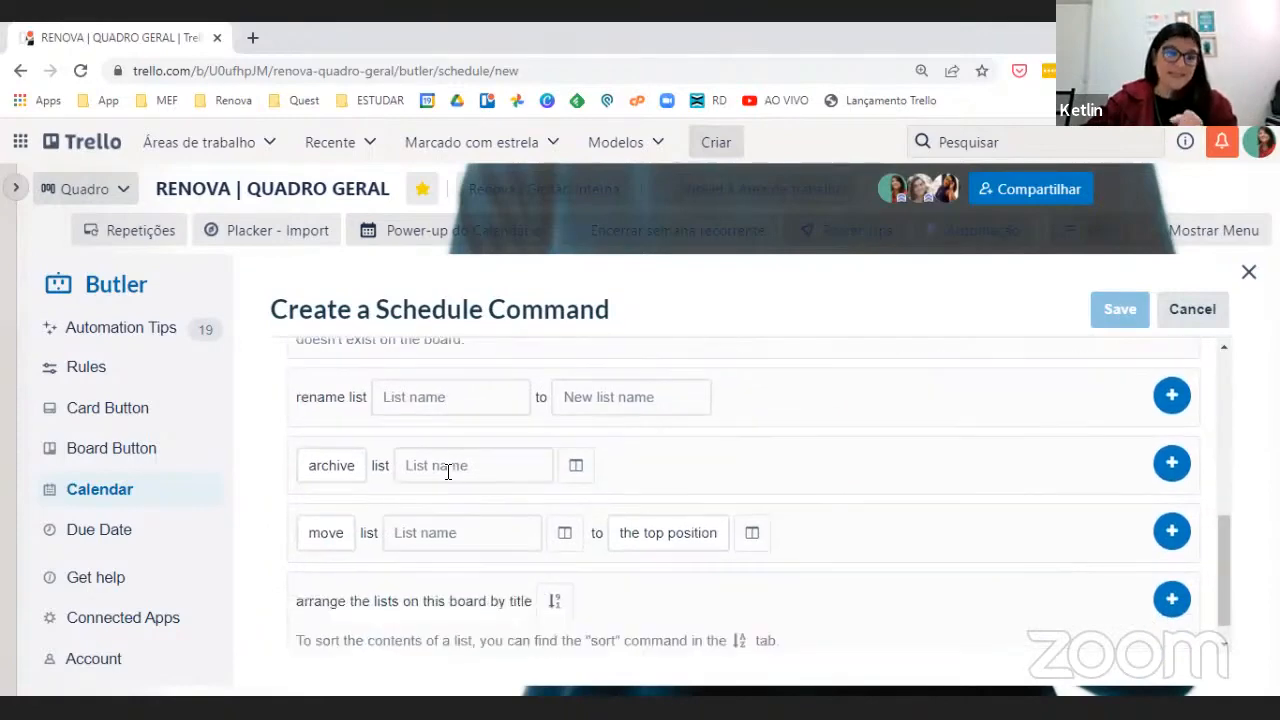
{"action": "scroll", "coordinate": [445, 485], "scroll_direction": "down", "scroll_amount": 1}
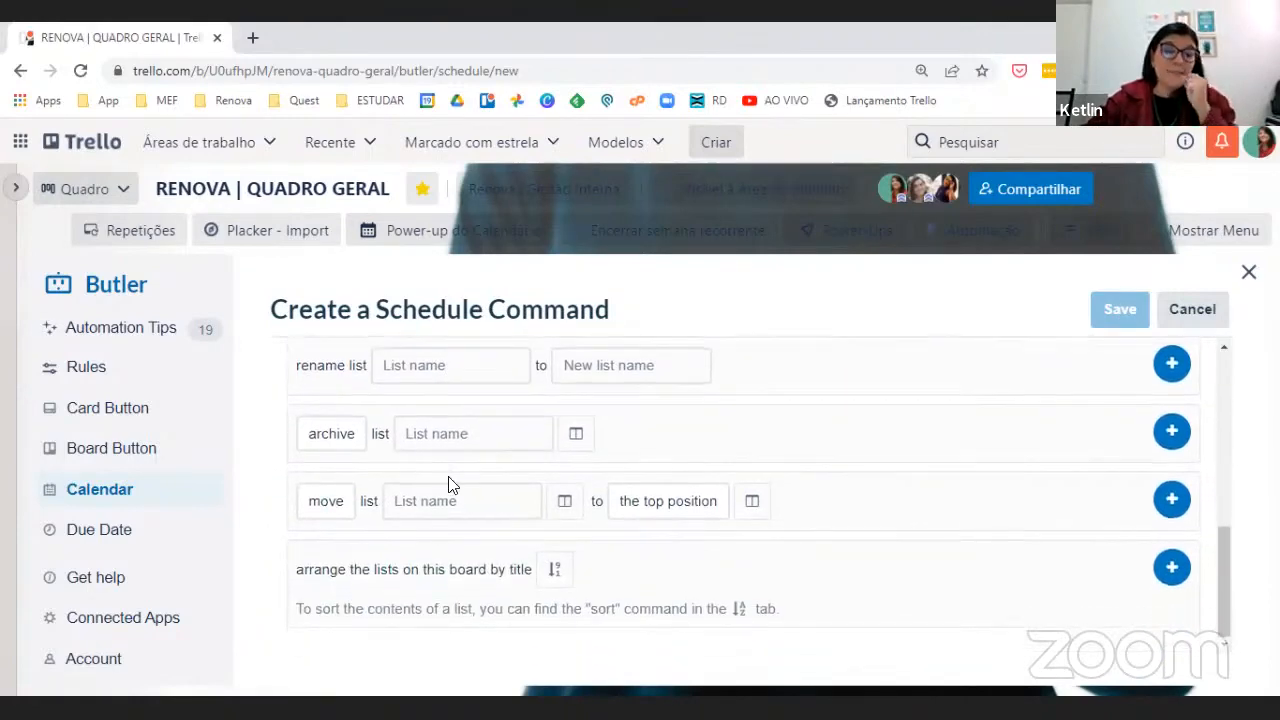
Examine the sort actions for ordering a list's cards by due date, custom field or label
{"action": "scroll", "coordinate": [628, 488], "scroll_direction": "up", "scroll_amount": 10}
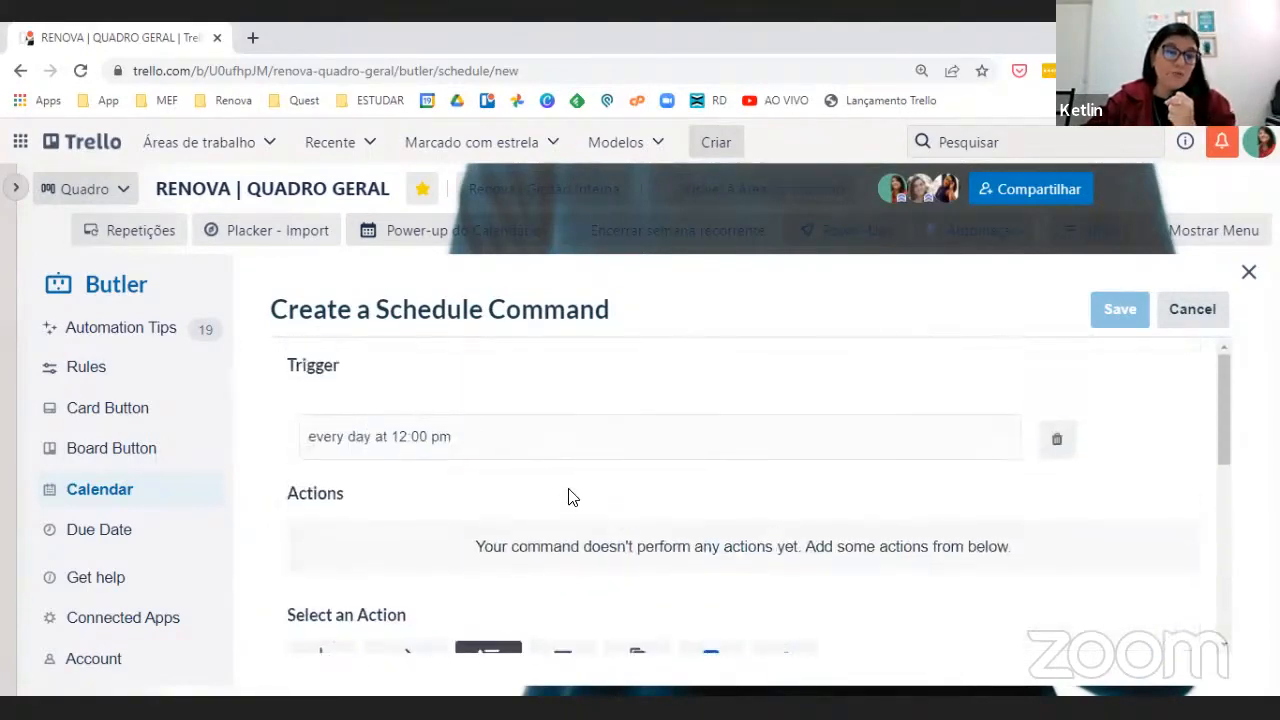
{"action": "scroll", "coordinate": [570, 495], "scroll_direction": "down", "scroll_amount": 2}
{"action": "left_click", "coordinate": [562, 485]}
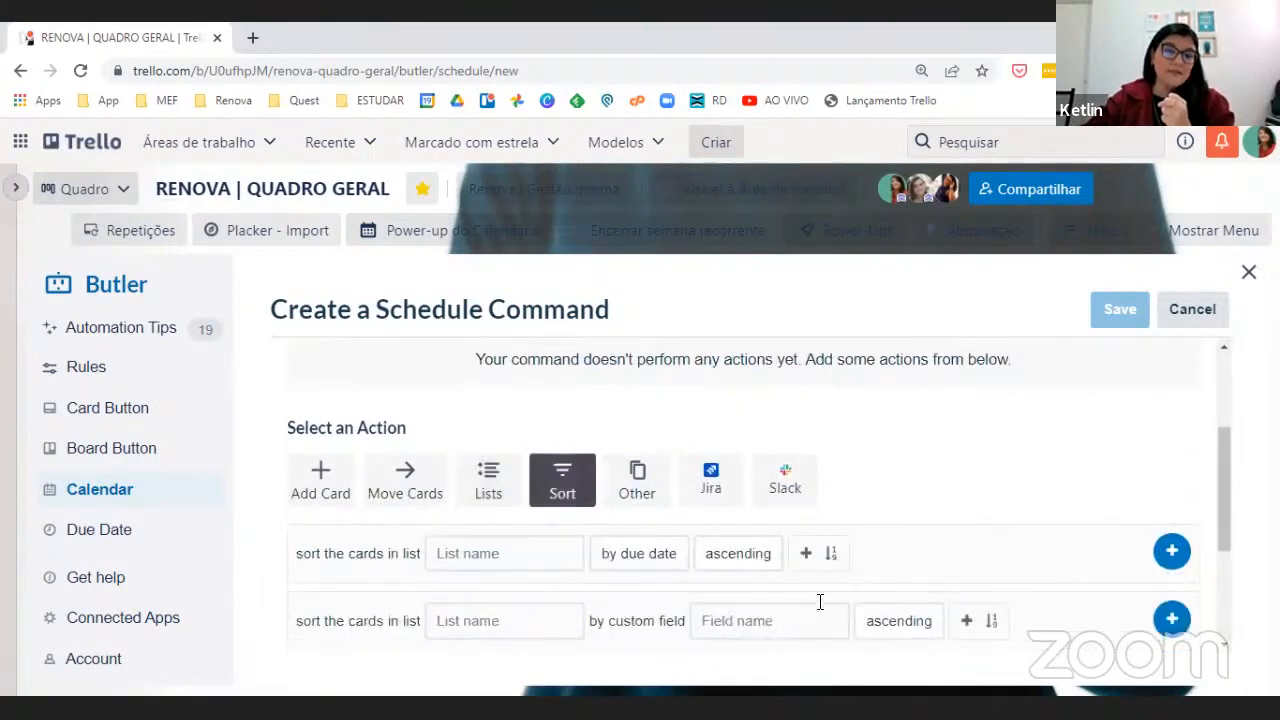
{"action": "scroll", "coordinate": [558, 535], "scroll_direction": "down", "scroll_amount": 1}
{"action": "scroll", "coordinate": [558, 535], "scroll_direction": "down", "scroll_amount": 2}
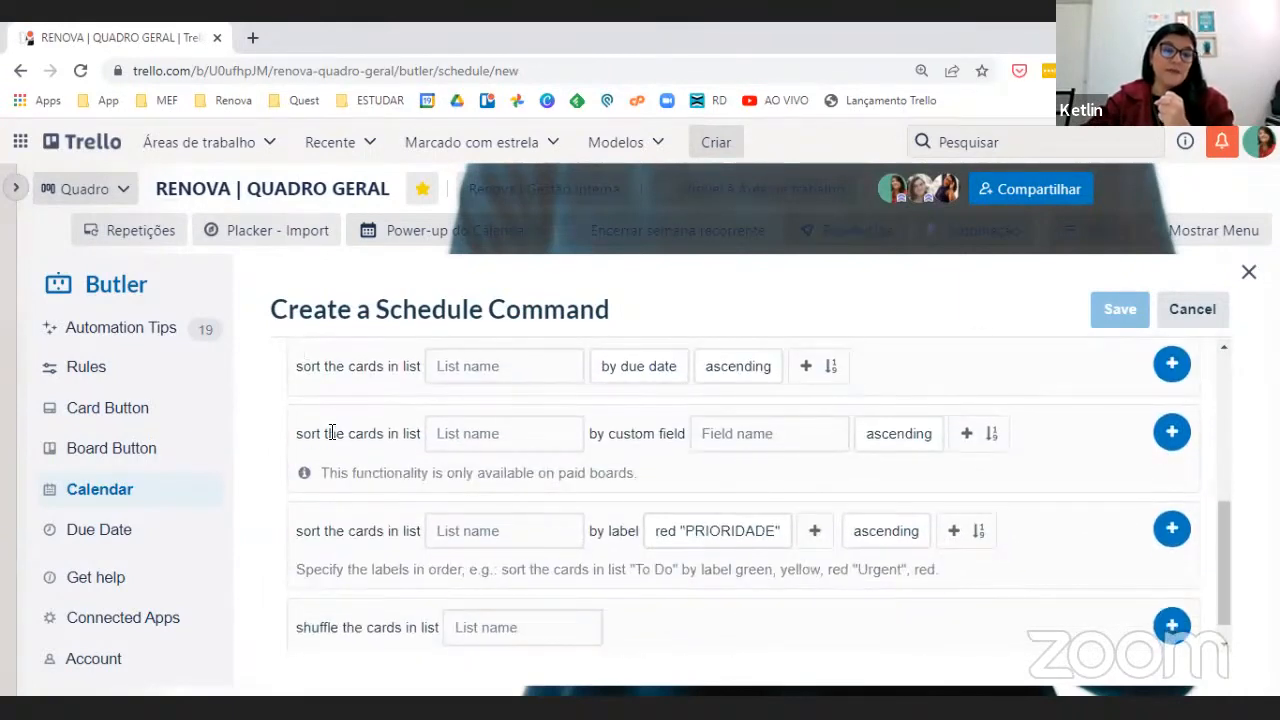
{"action": "left_click", "coordinate": [481, 452]}
{"action": "left_click", "coordinate": [756, 433]}
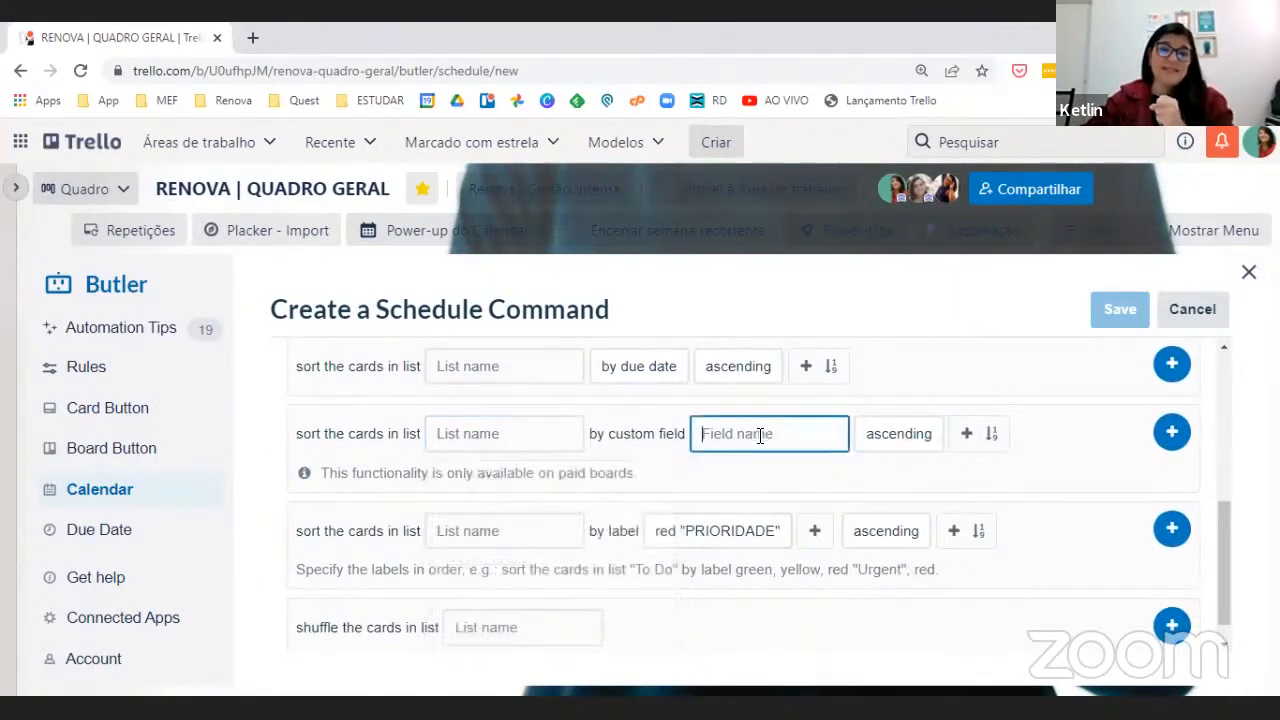
Set the sort-by-label action to list FAZENDO and look through its label and order options
{"action": "scroll", "coordinate": [400, 522], "scroll_direction": "down", "scroll_amount": 1}
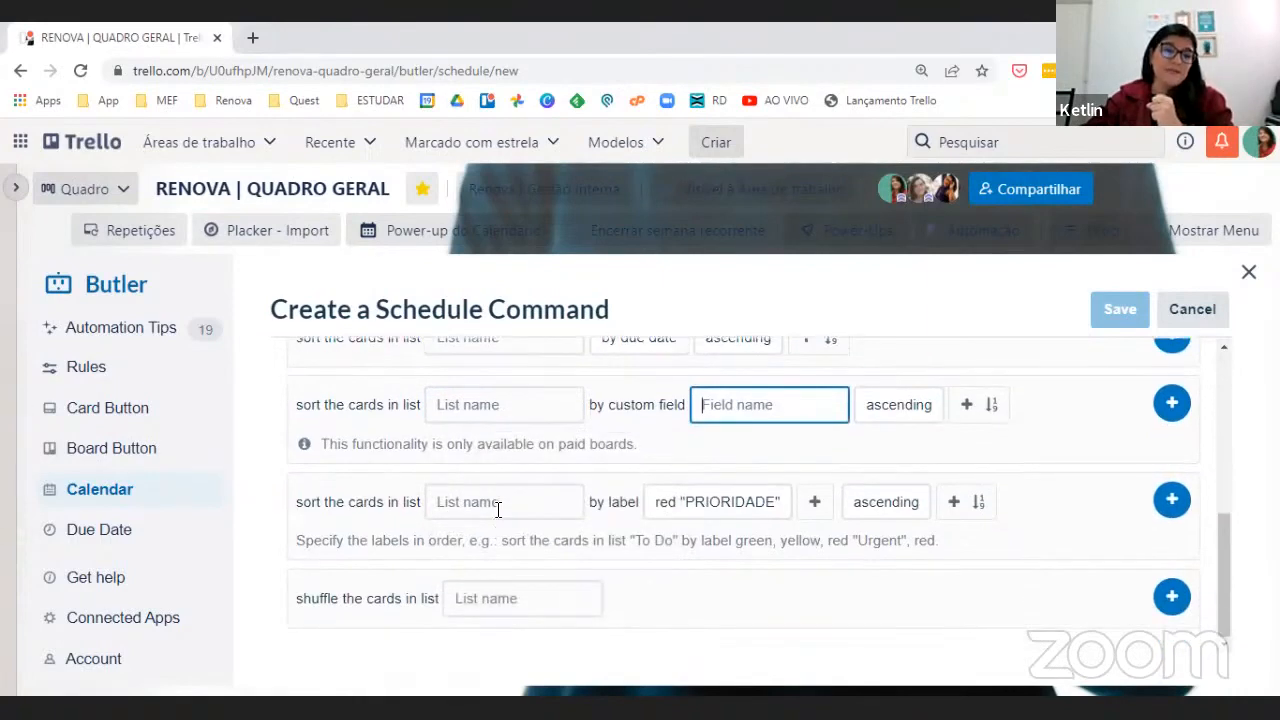
{"action": "left_click", "coordinate": [573, 514]}
{"action": "left_click", "coordinate": [697, 514]}
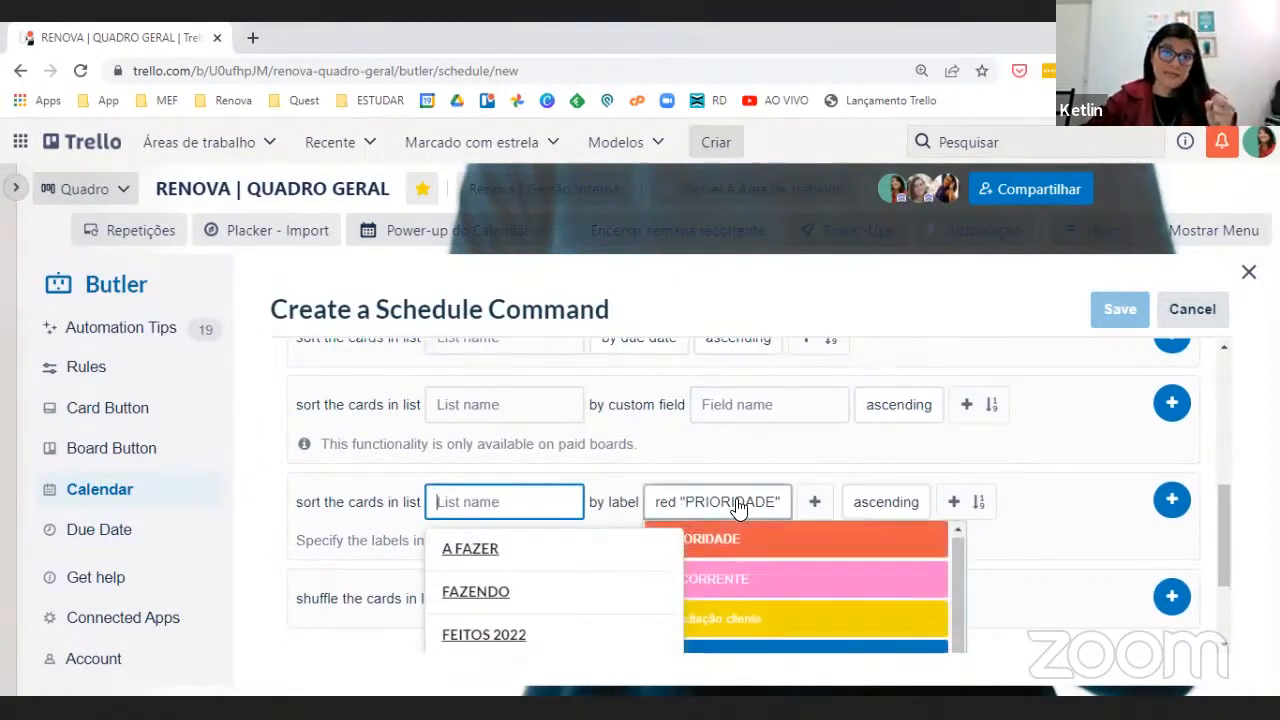
{"action": "left_click", "coordinate": [477, 592]}
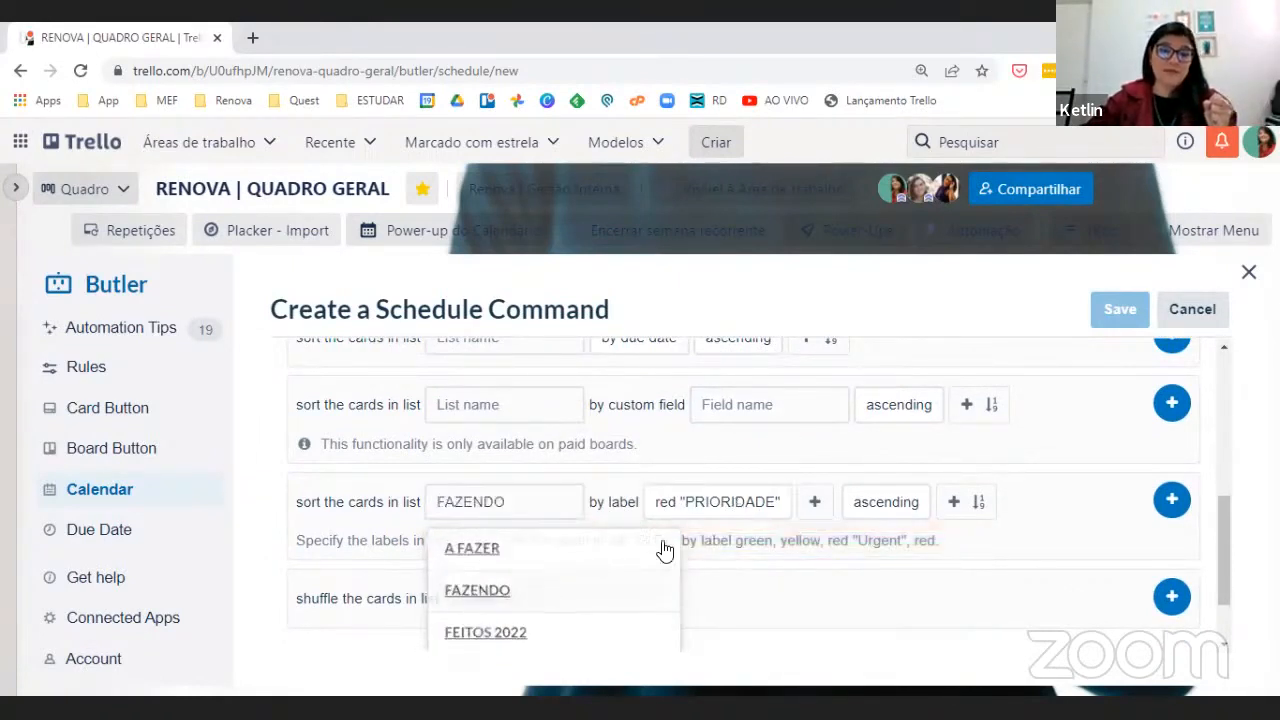
{"action": "mouse_move", "coordinate": [694, 500]}
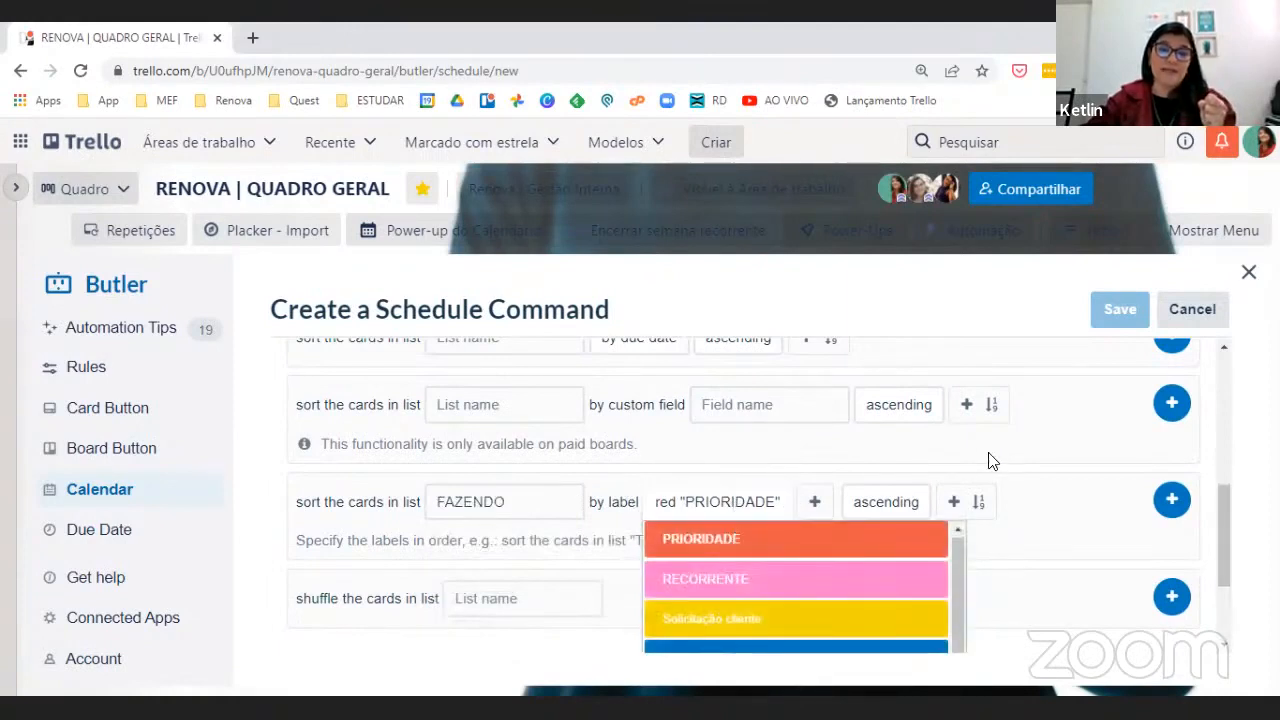
{"action": "mouse_move", "coordinate": [887, 509]}
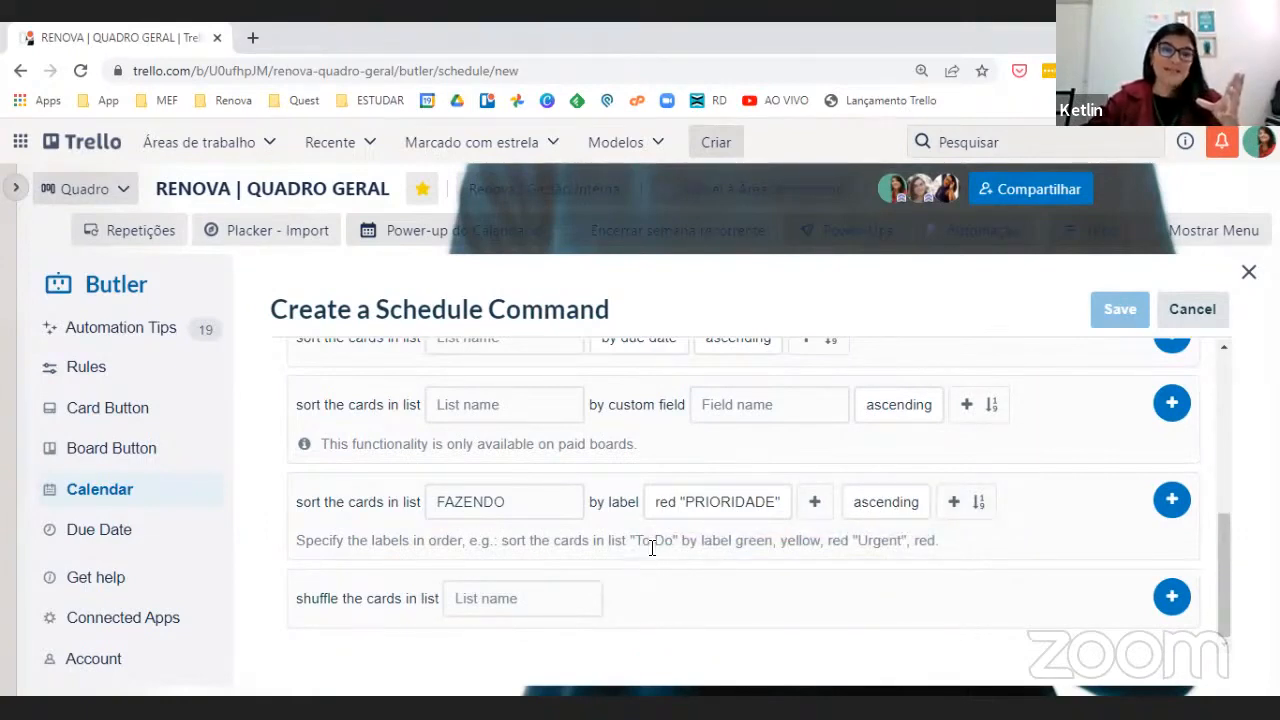
{"action": "scroll", "coordinate": [651, 526], "scroll_direction": "up", "scroll_amount": 8}
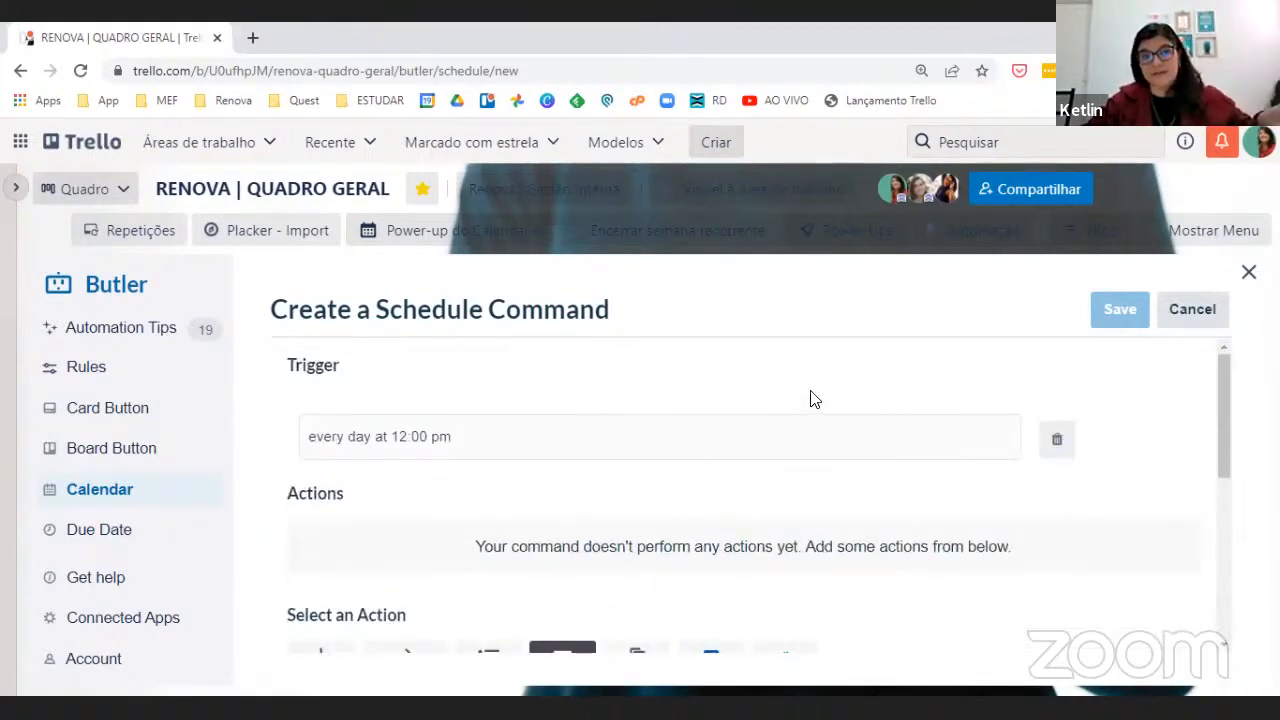
Start a new card button and begin adding an action, viewing the available Move actions
{"action": "left_click", "coordinate": [92, 410]}
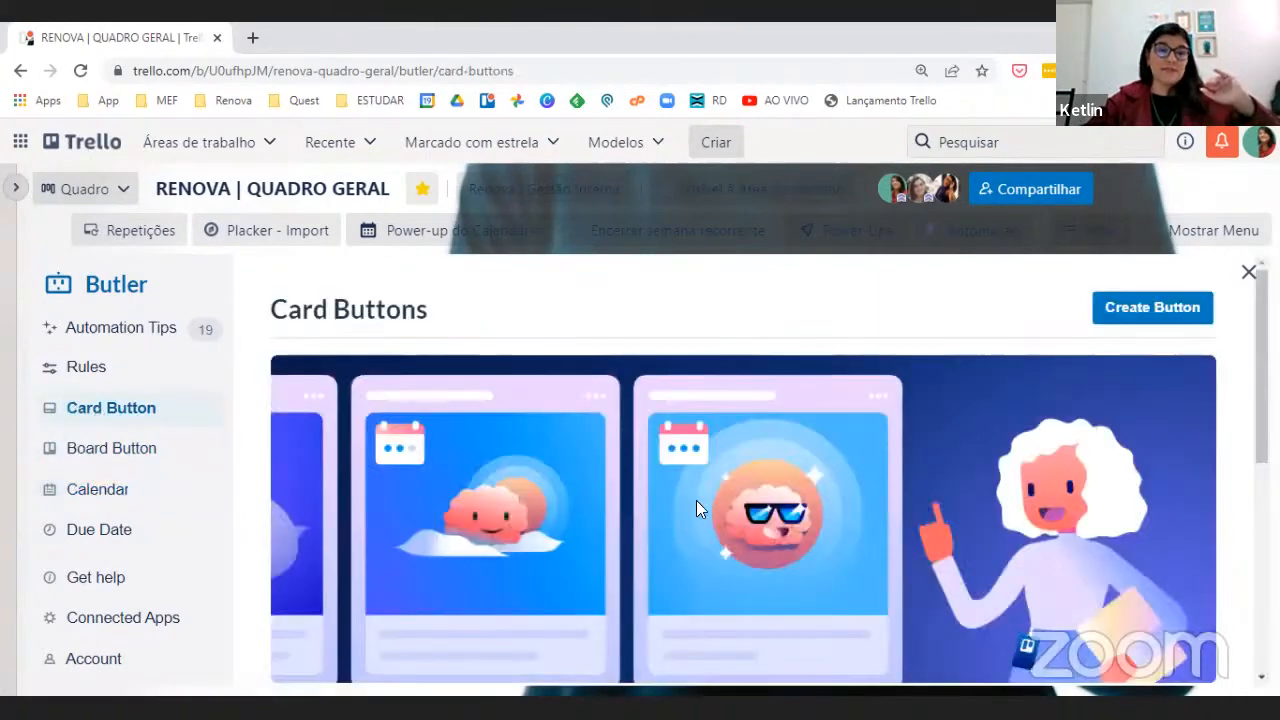
{"action": "left_click", "coordinate": [1143, 322]}
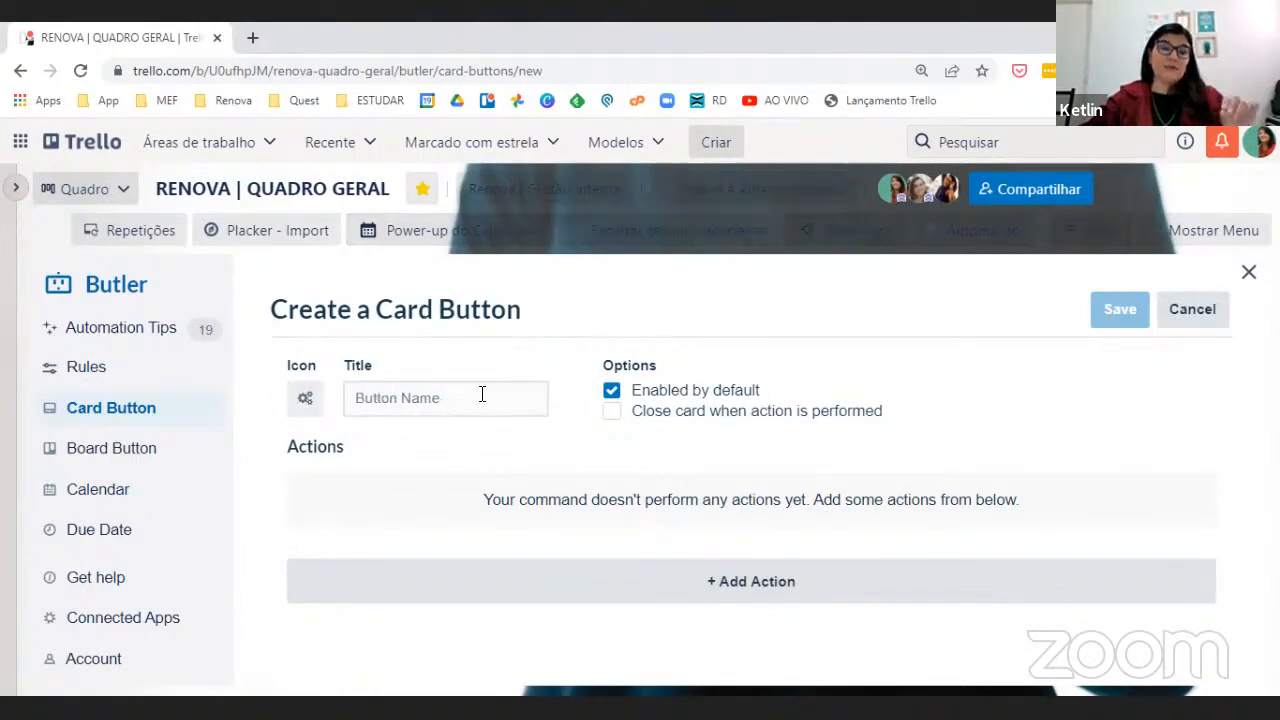
{"action": "left_click", "coordinate": [797, 596]}
{"action": "scroll", "coordinate": [730, 500], "scroll_direction": "down", "scroll_amount": 3}
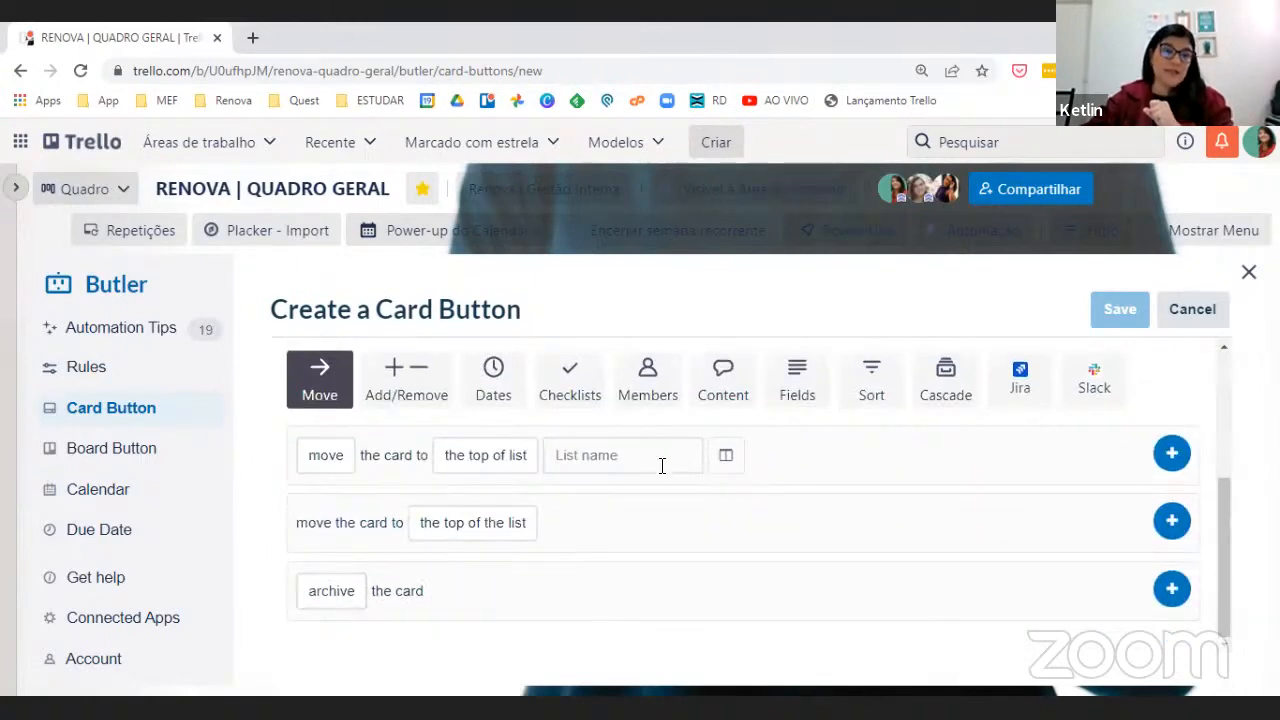
{"action": "scroll", "coordinate": [660, 472], "scroll_direction": "up", "scroll_amount": 3}
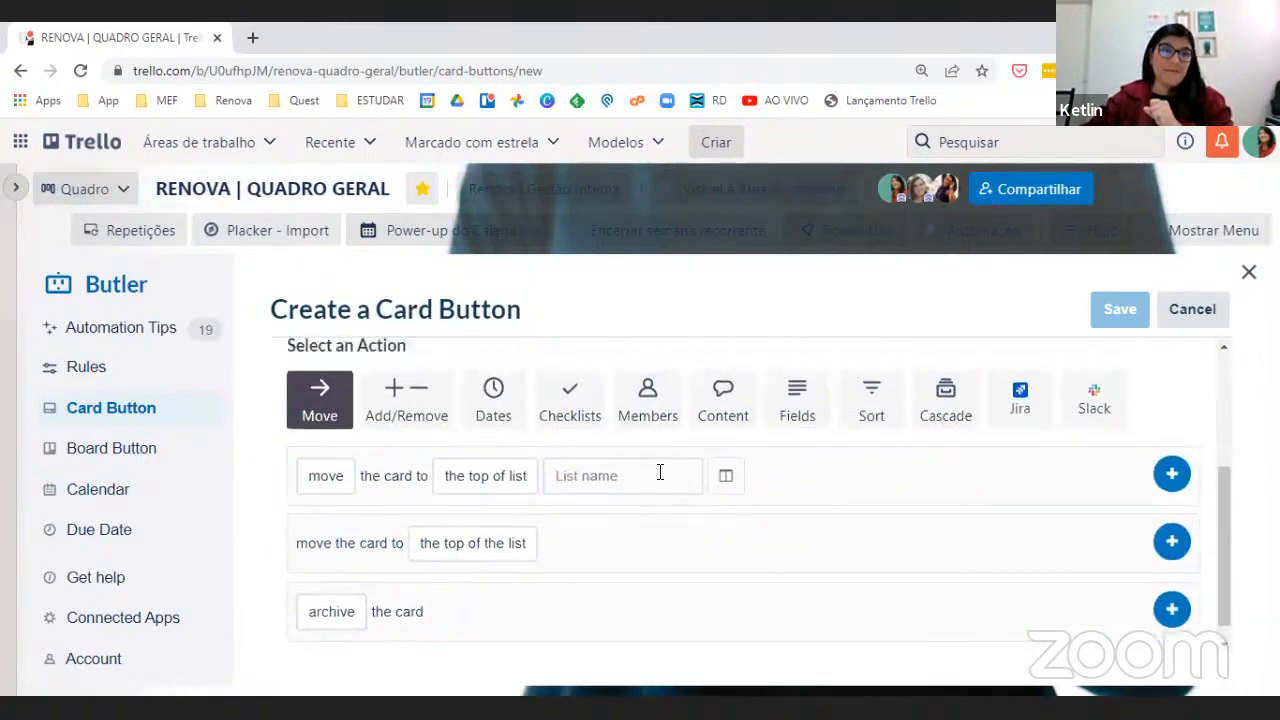